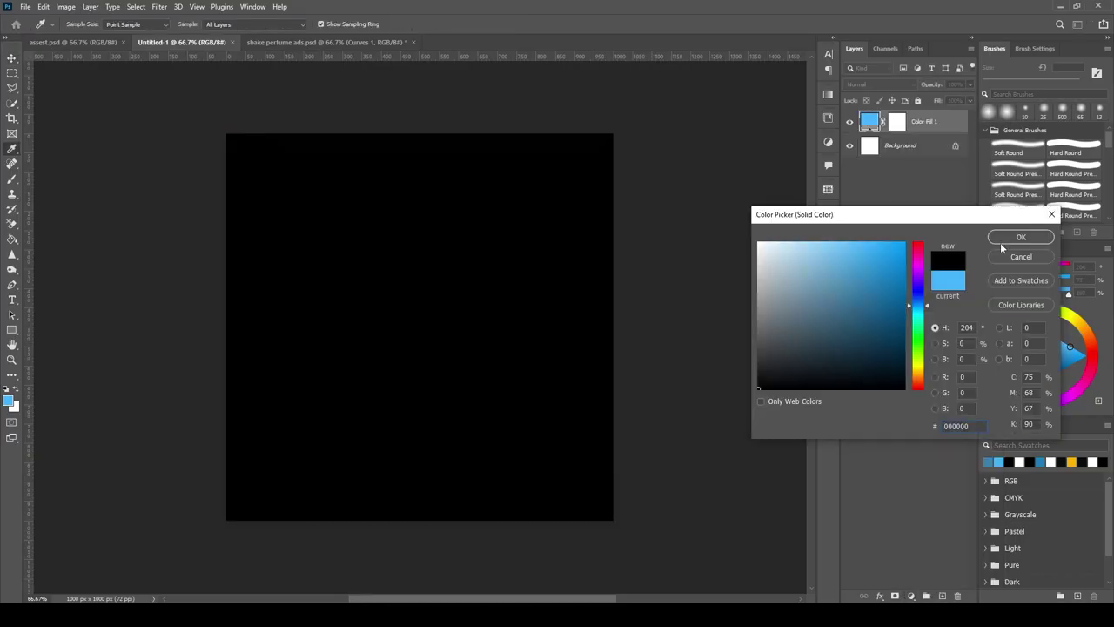
Confirm the black background fill and box-select the snake with Object Selection.
click(1000, 242)
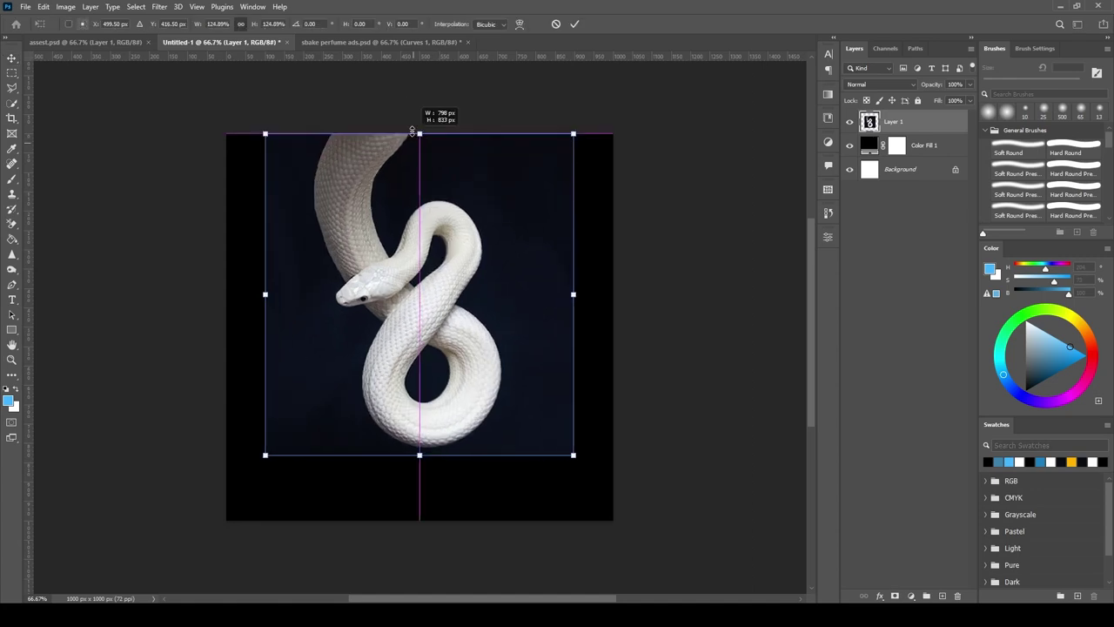
right_click(11, 102)
click(61, 87)
drag(497, 427, 311, 144)
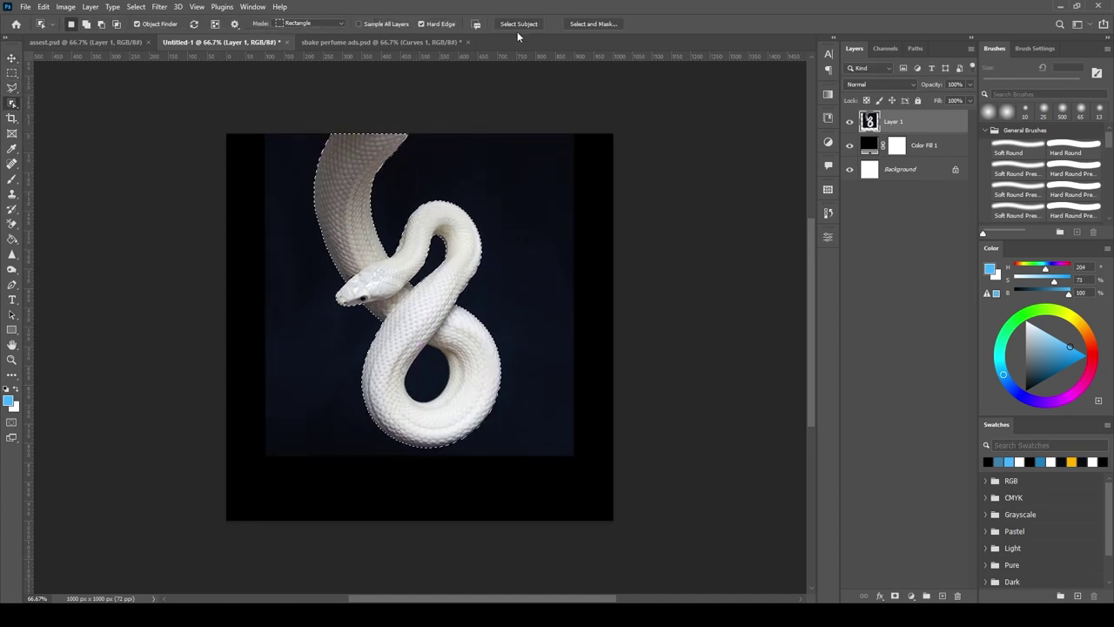
Switch to Quick Selection and close the layer style settings unchanged.
right_click(12, 103)
click(65, 112)
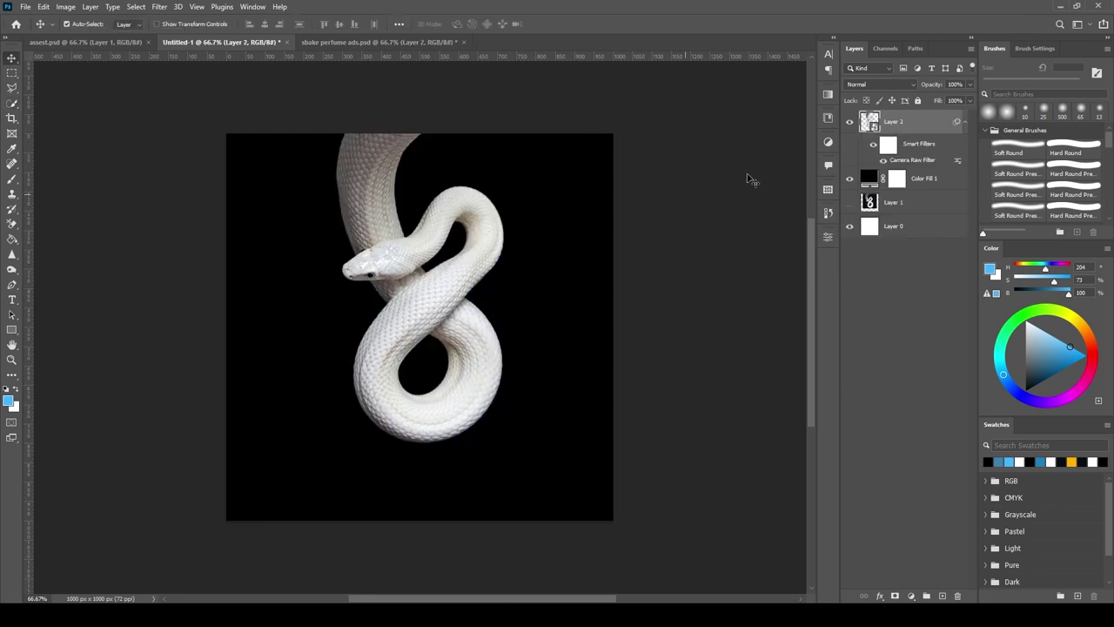
double_click(886, 125)
click(1065, 199)
Add a Hue/Saturation adjustment that desaturates the snake (Saturation -100).
click(911, 595)
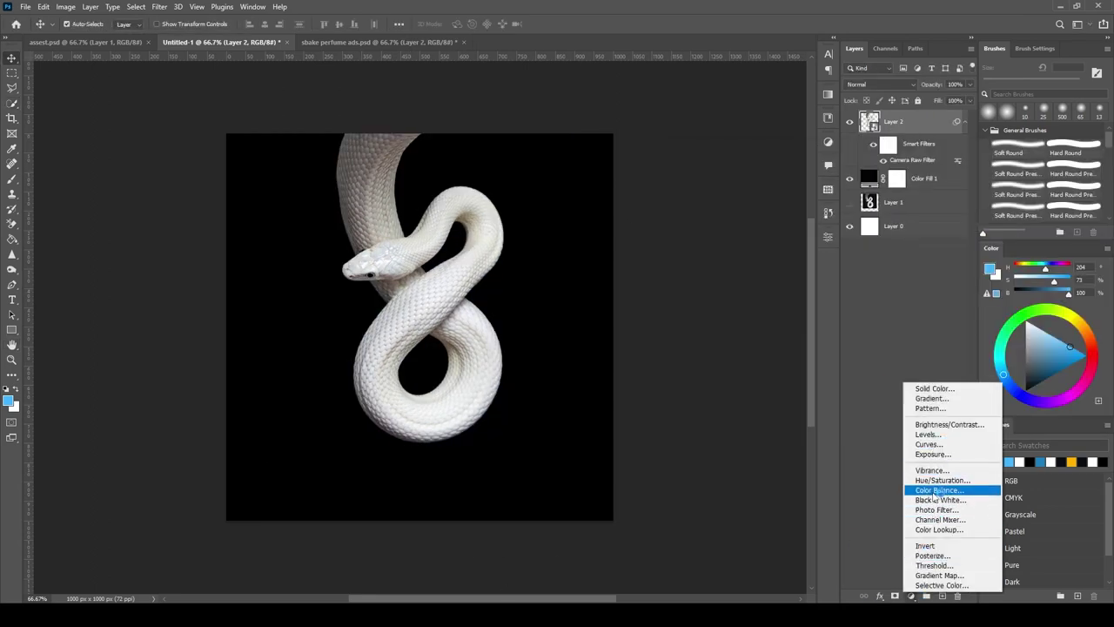
click(935, 481)
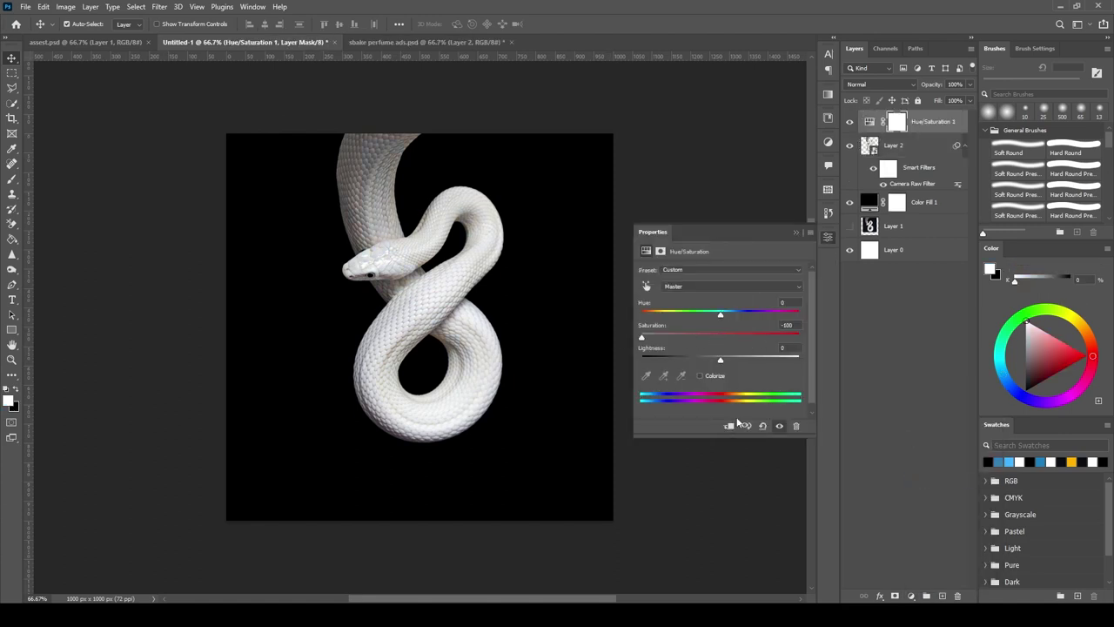
click(795, 233)
Add a Solid Color fill #3c81ad, clip it to the snake and set it to Multiply.
click(911, 595)
click(930, 388)
key(BackSpace)
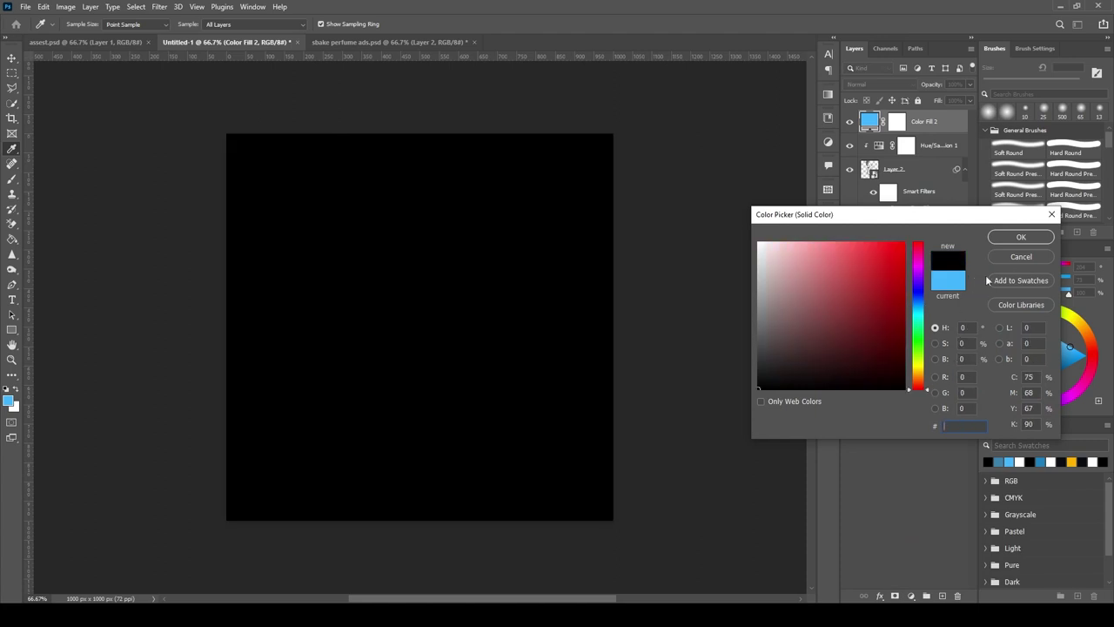
key(super+v)
click(879, 258)
click(1010, 239)
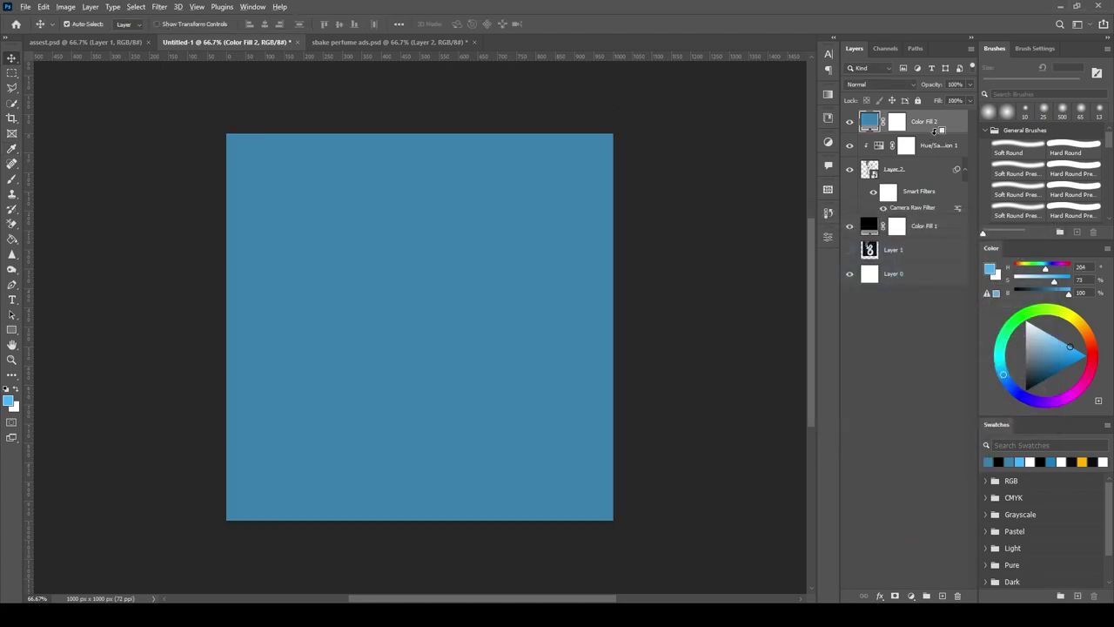
alt+click(936, 132)
click(879, 84)
click(896, 129)
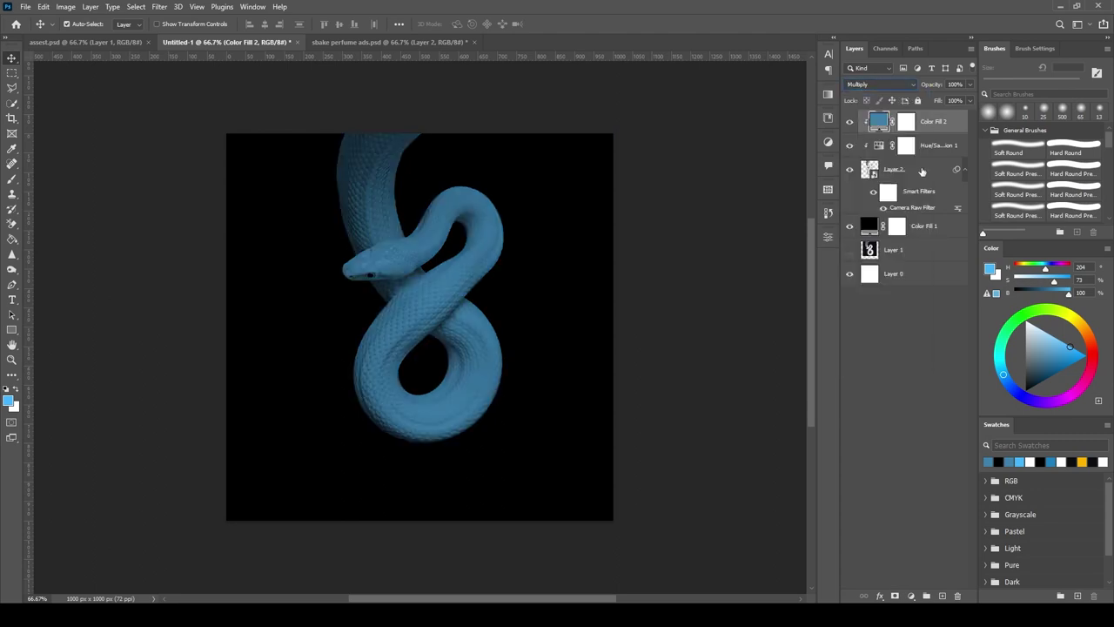
Add a Curves layer with an S-curve to boost the snake's contrast.
click(911, 595)
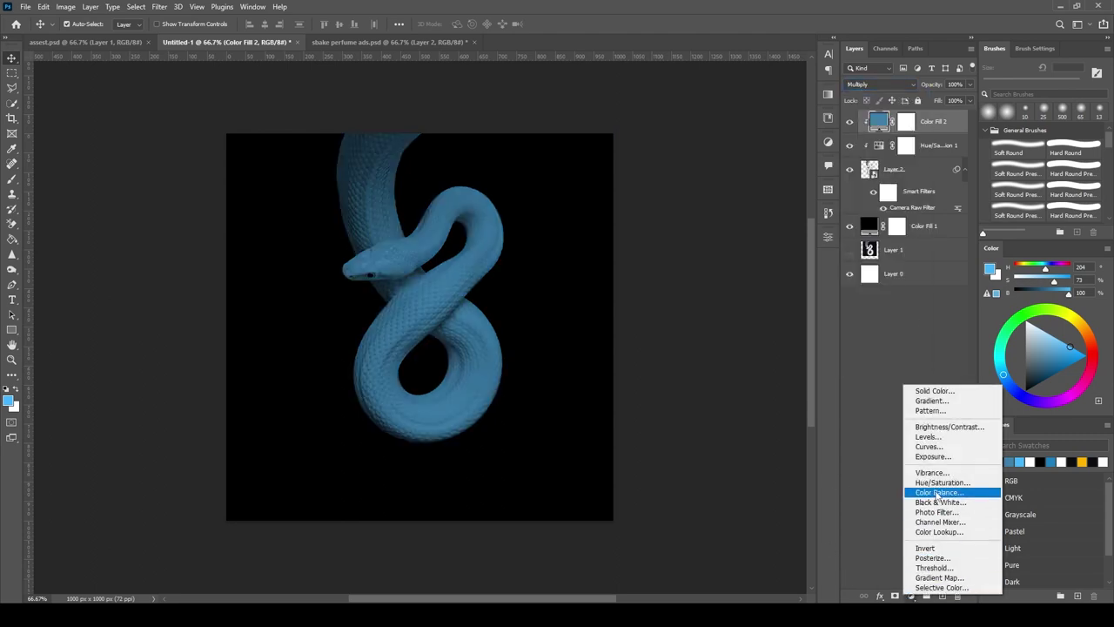
click(927, 446)
drag(741, 382, 733, 372)
mouse_move(764, 336)
mouse_down()
mouse_move(751, 305)
mouse_move(760, 327)
mouse_up()
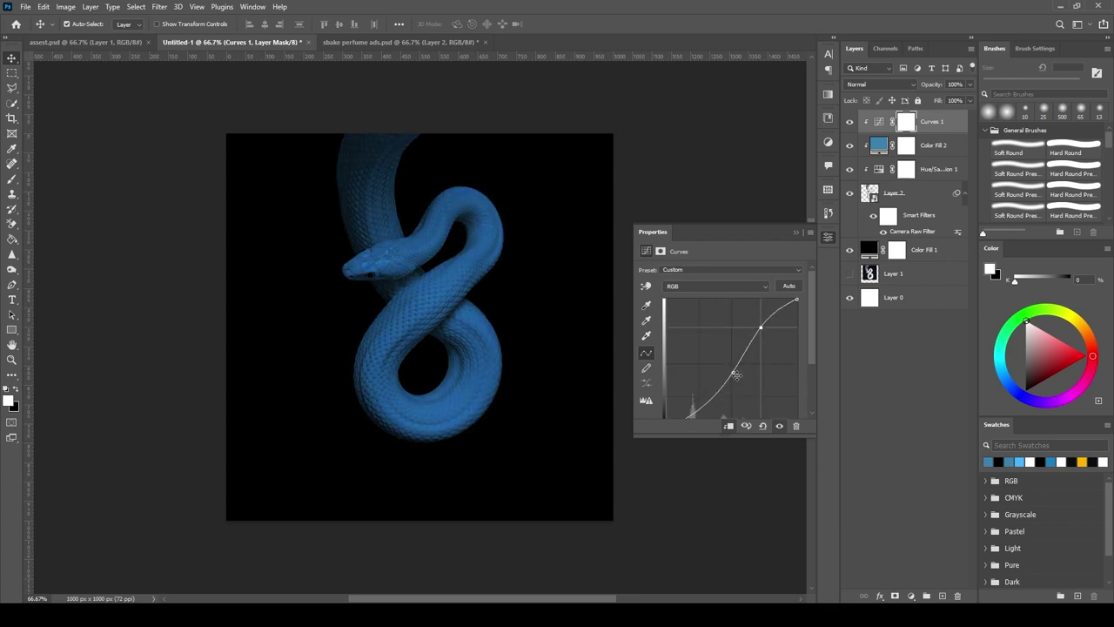
drag(736, 374, 729, 373)
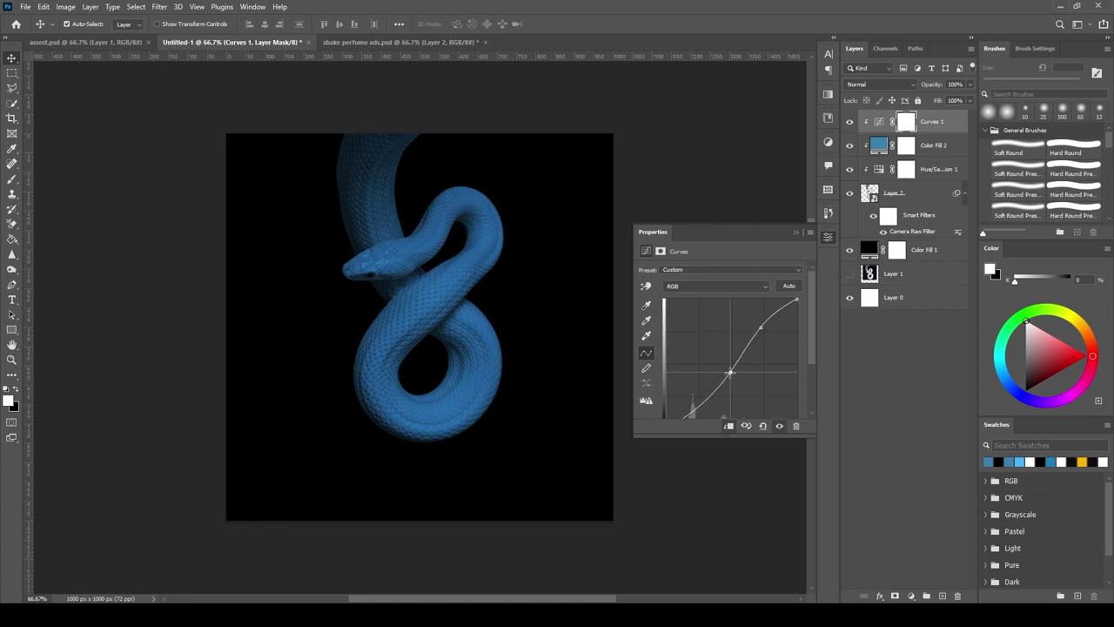
click(795, 231)
click(849, 122)
click(849, 122)
click(911, 595)
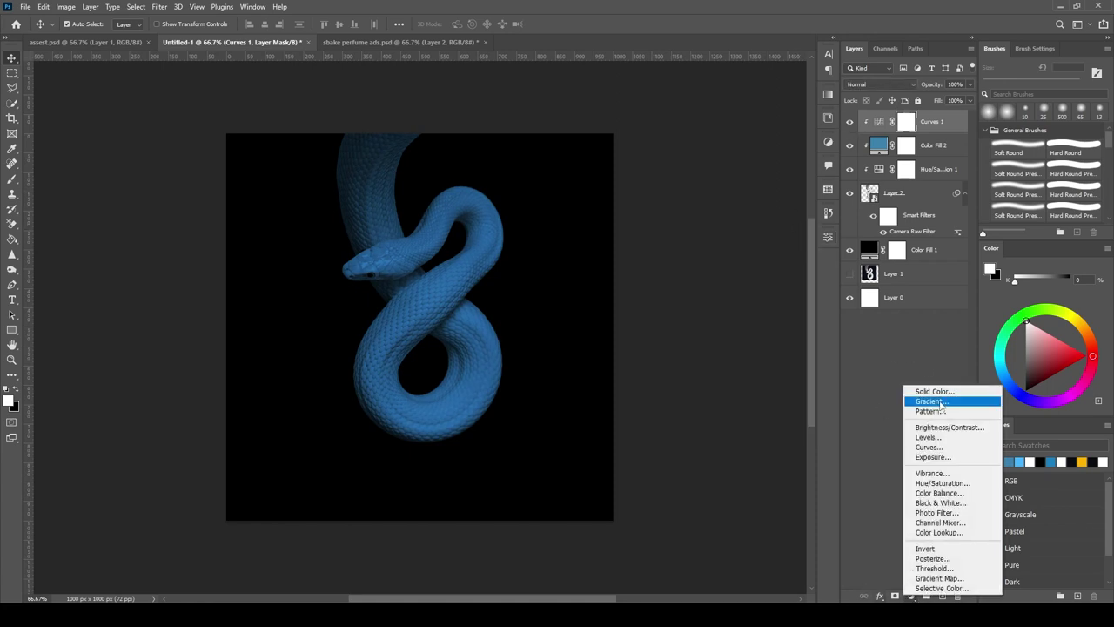
Add a Brightness/Contrast layer at +65, clip it to the snake and invert its mask.
click(931, 429)
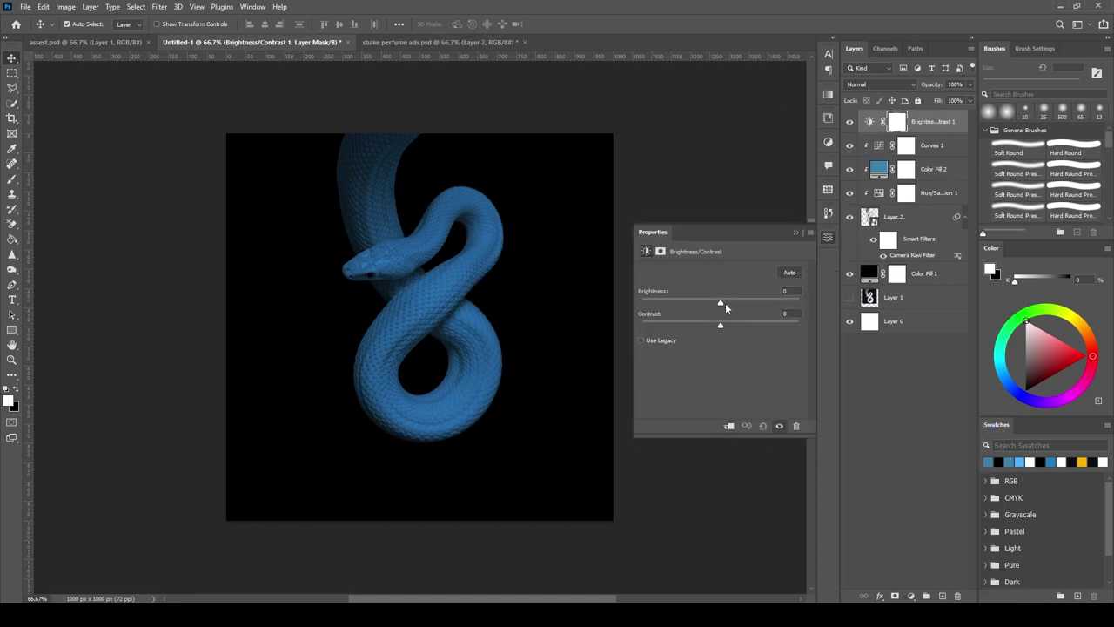
drag(725, 304, 754, 302)
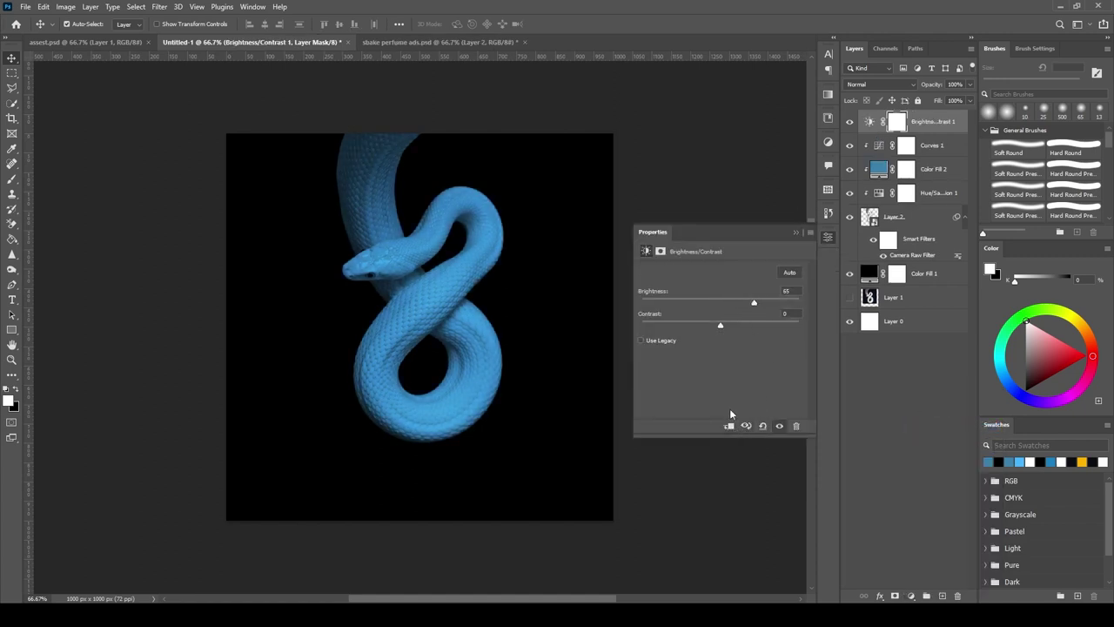
click(794, 231)
alt+click(887, 133)
key(ctrl+i)
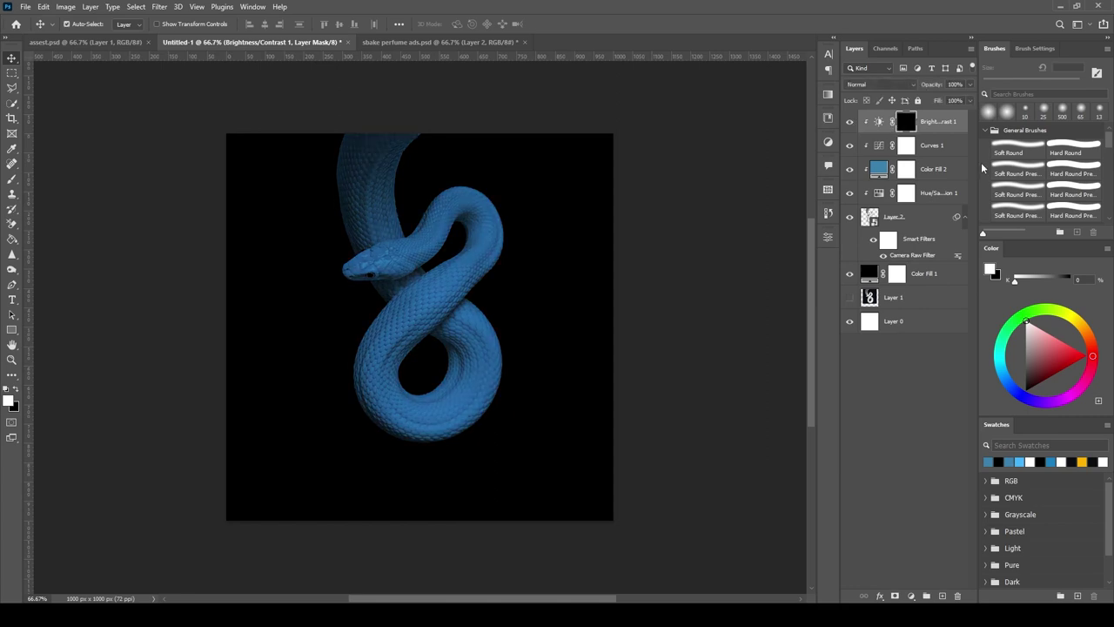
Paint white with a soft 25 px brush along the snake's loop and neck.
key(b)
drag(442, 285, 417, 317)
drag(449, 254, 427, 305)
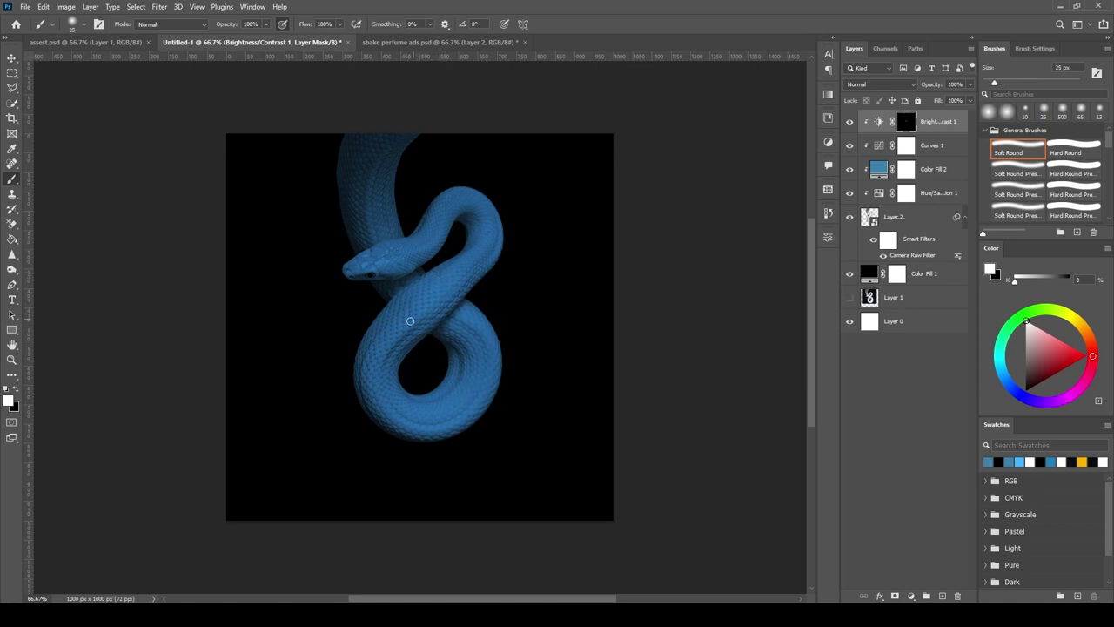
drag(409, 317, 487, 235)
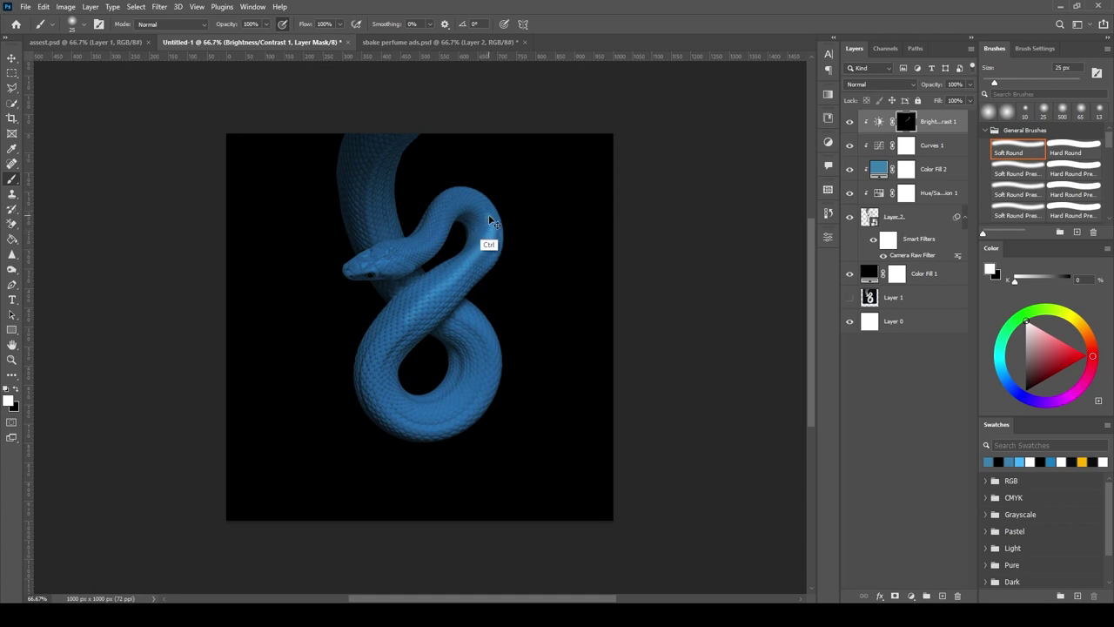
key(ctrl)
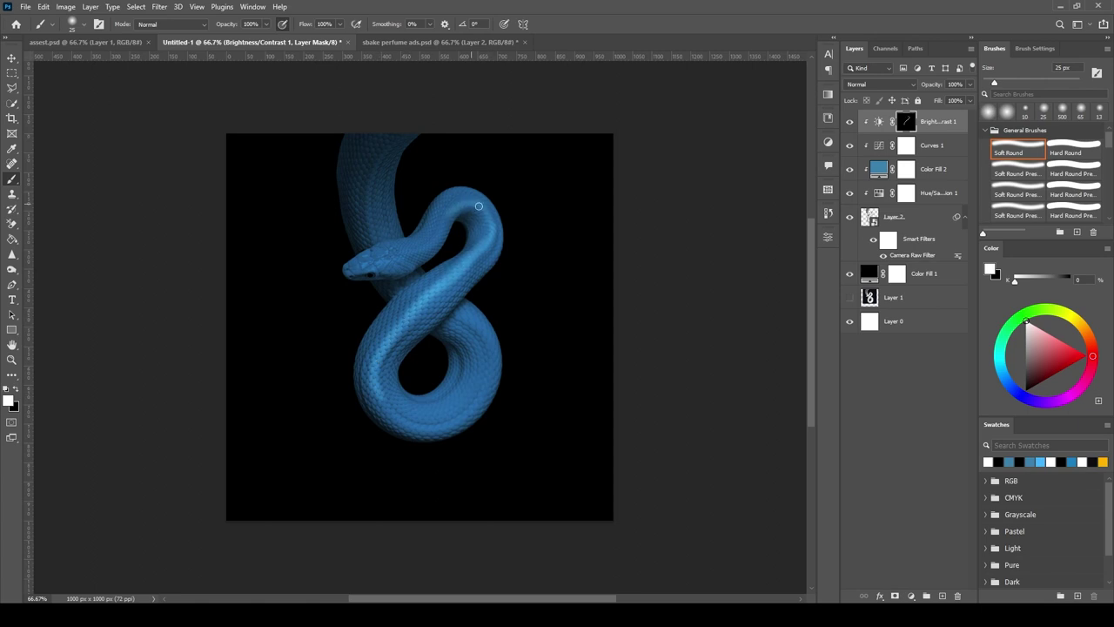
drag(445, 213, 407, 256)
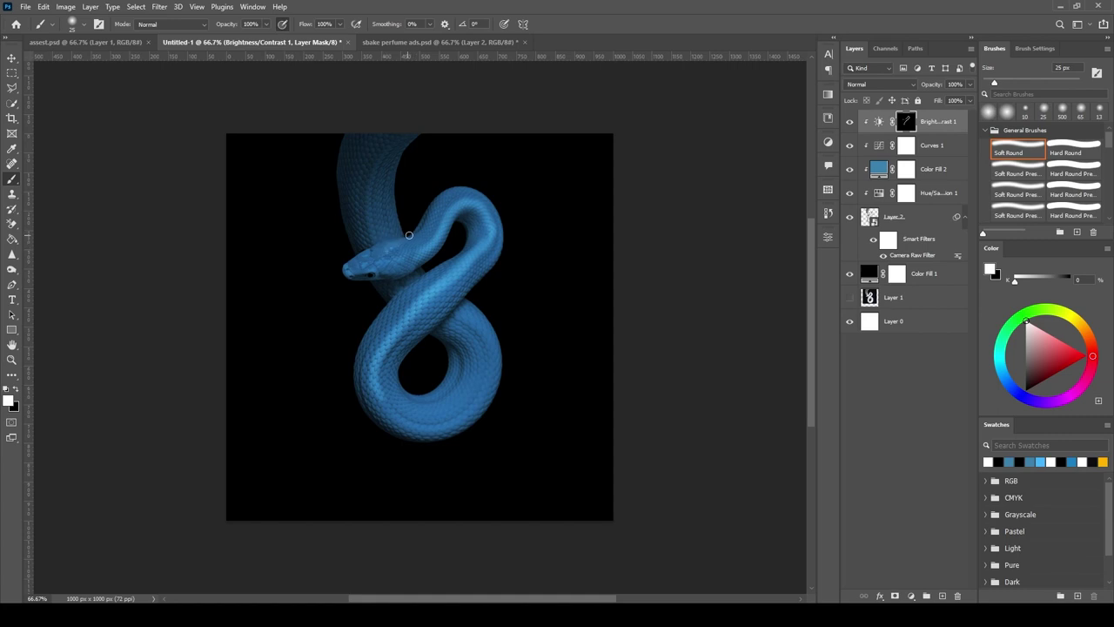
key(bracketleft)
Paint black on the Color Fill mask at 52% flow and 50% opacity for highlight streaks.
click(903, 169)
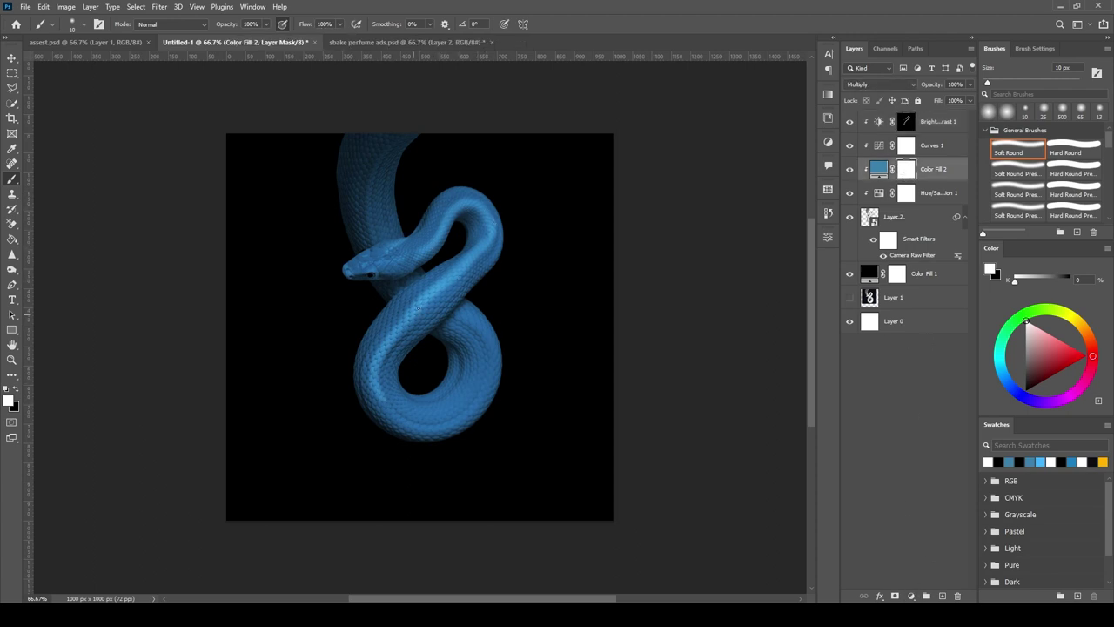
key(x)
drag(292, 26, 260, 26)
drag(238, 26, 232, 27)
drag(443, 280, 376, 366)
mouse_move(458, 266)
mouse_down()
mouse_move(439, 236)
mouse_move(455, 200)
mouse_up()
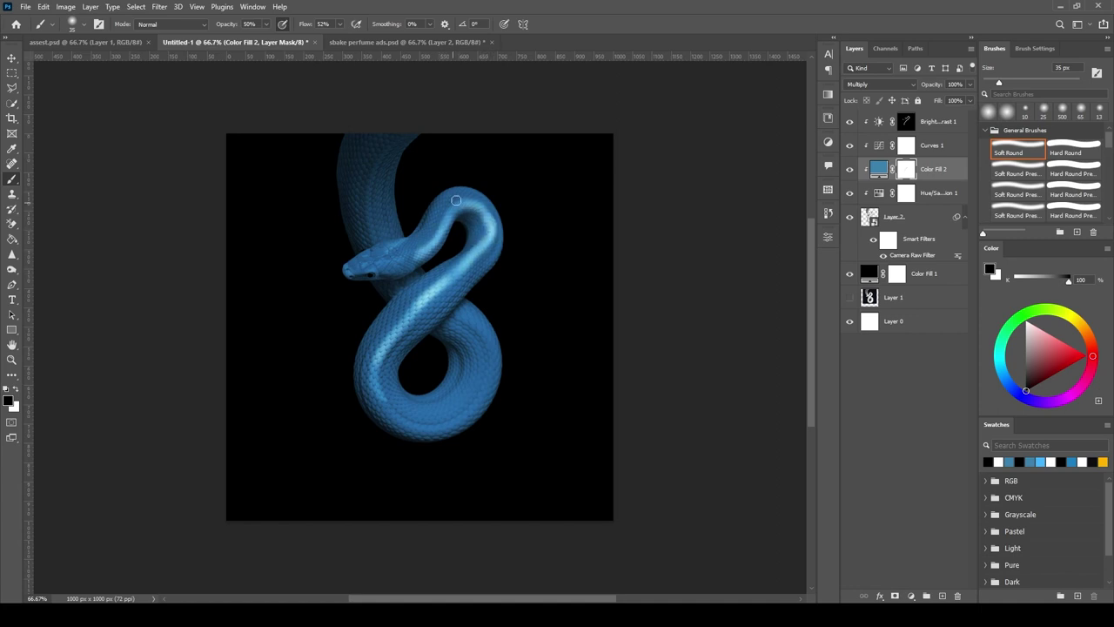
drag(404, 261, 395, 267)
Bring the perfume bottle image from assets.psd into the snake composition.
key(x)
key(x)
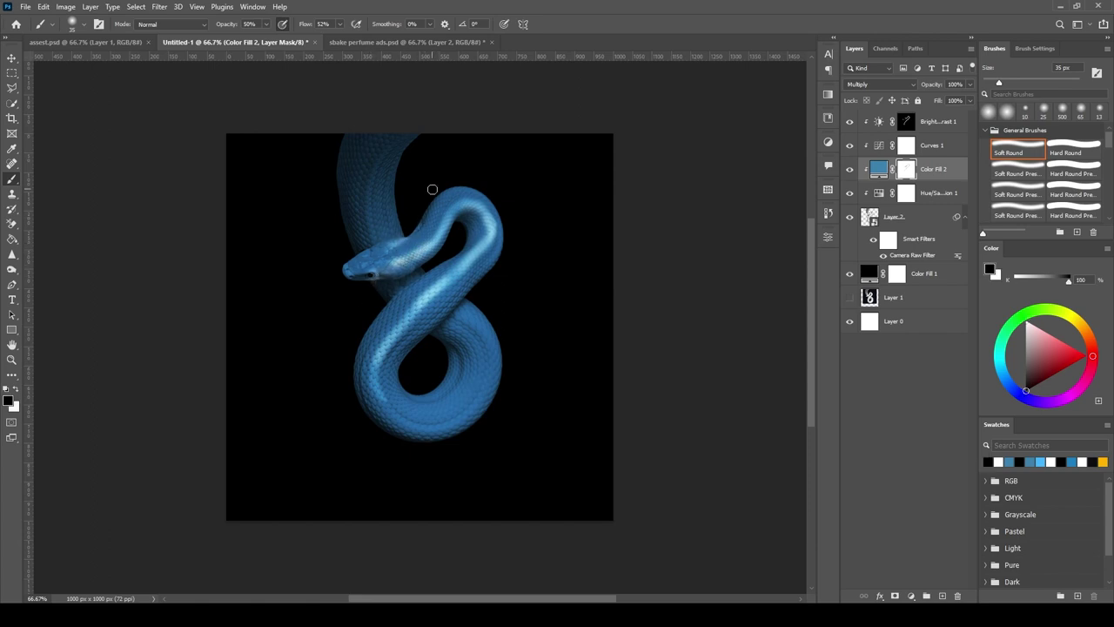
key(x)
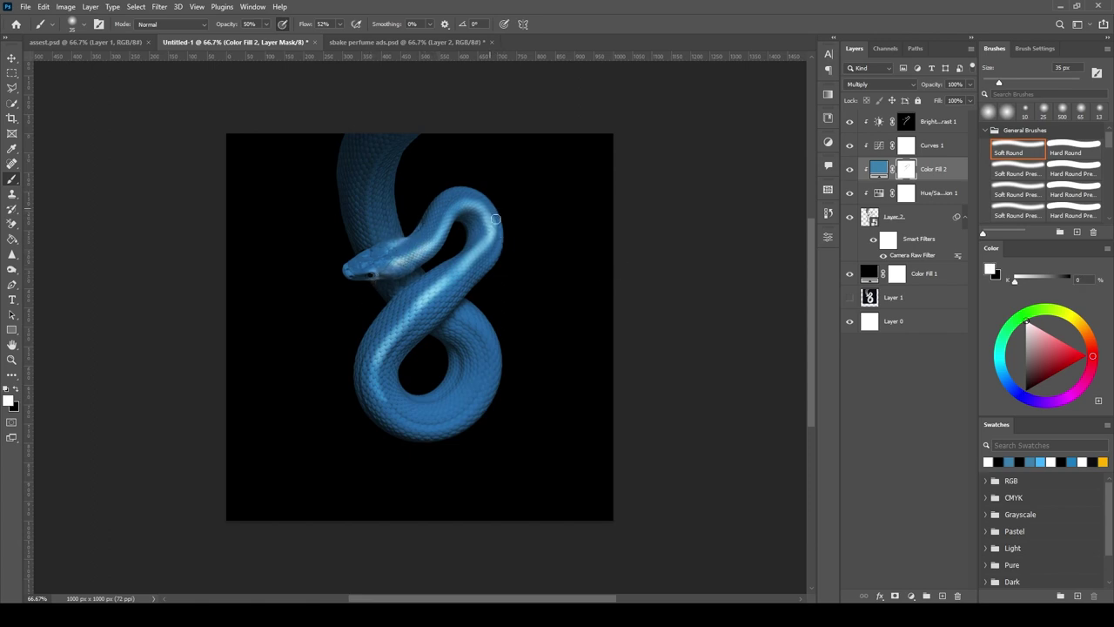
key(x)
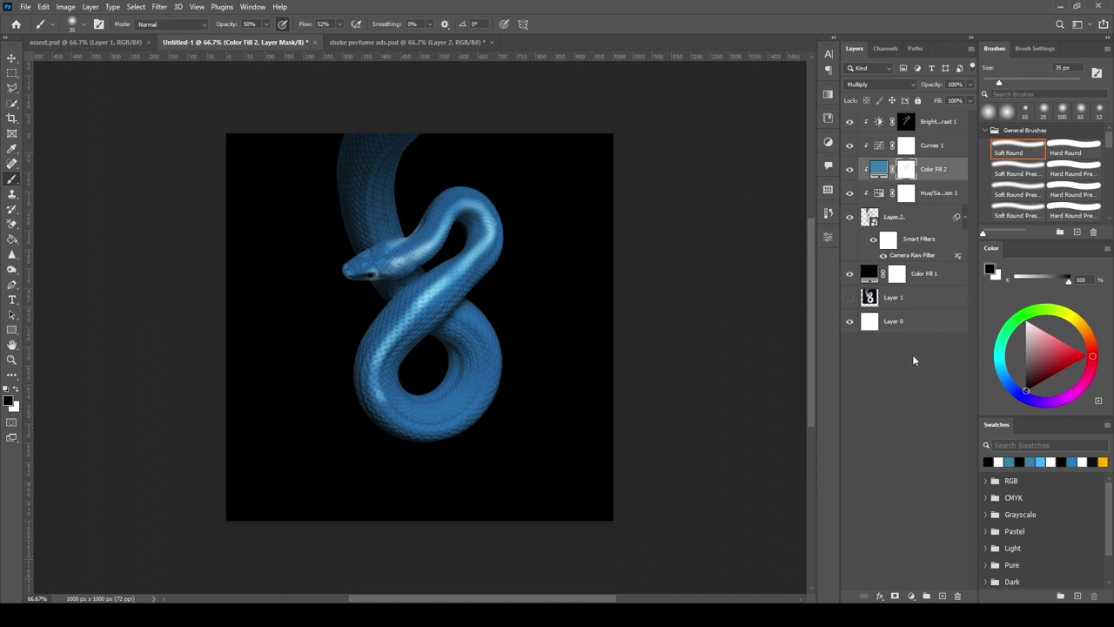
click(905, 127)
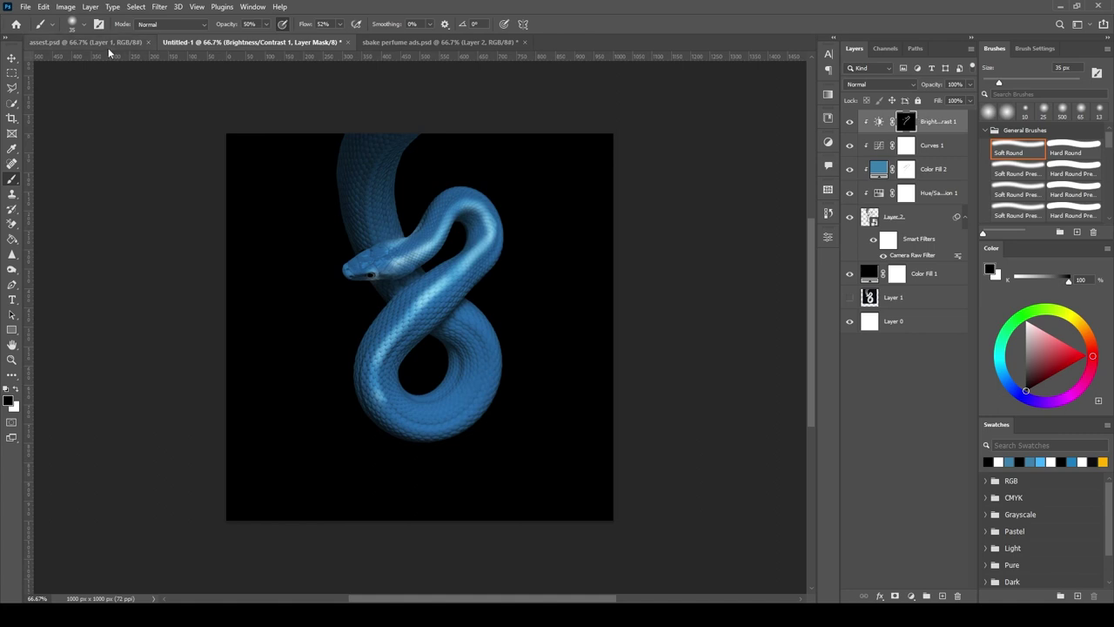
click(96, 42)
drag(383, 42, 417, 41)
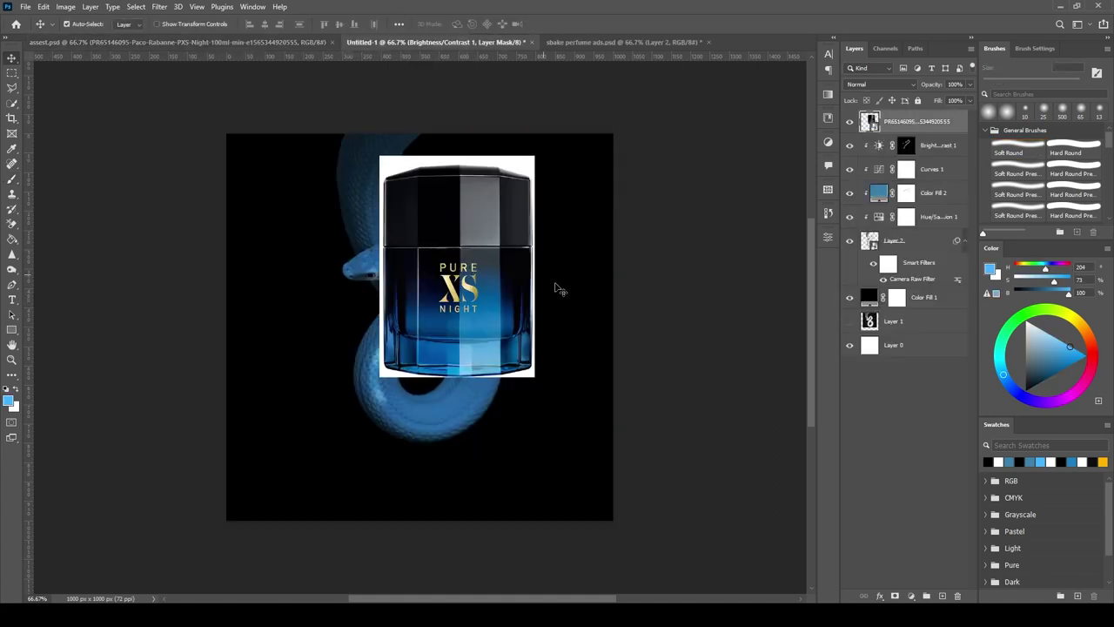
Select the perfume bottle and mask away its white background.
click(11, 103)
drag(359, 241, 511, 450)
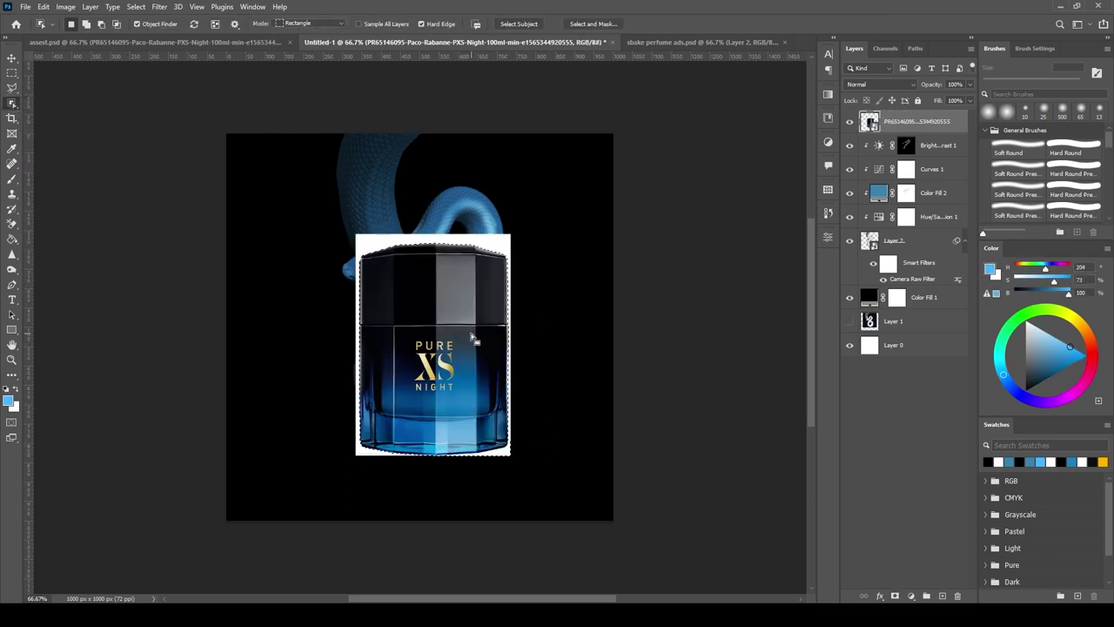
key(shift+w)
key(alt)
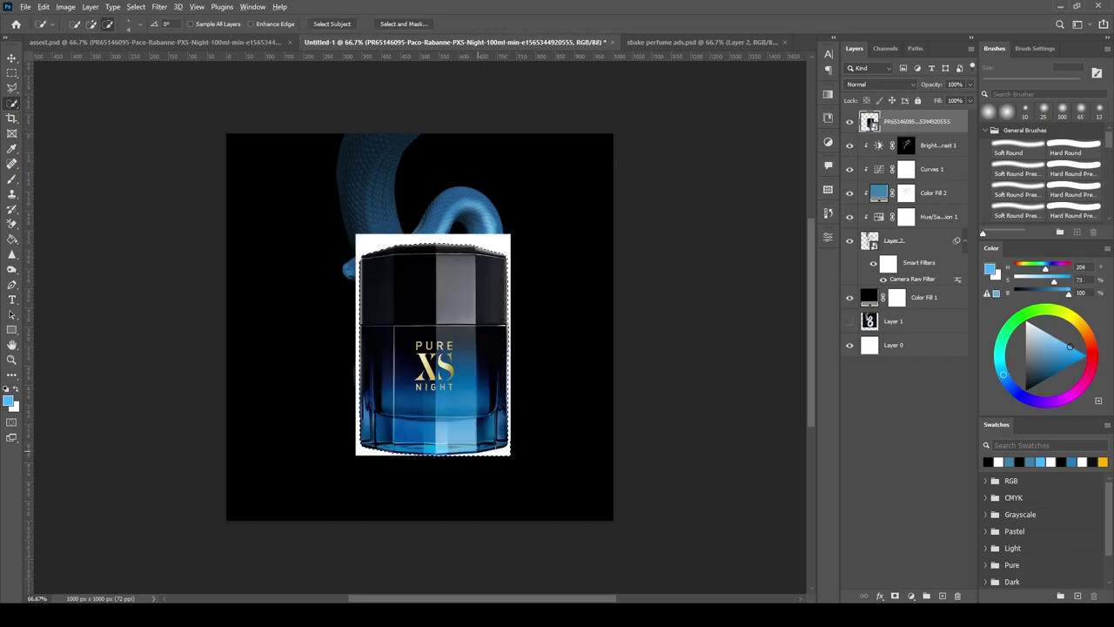
key(ctrl+shift+m)
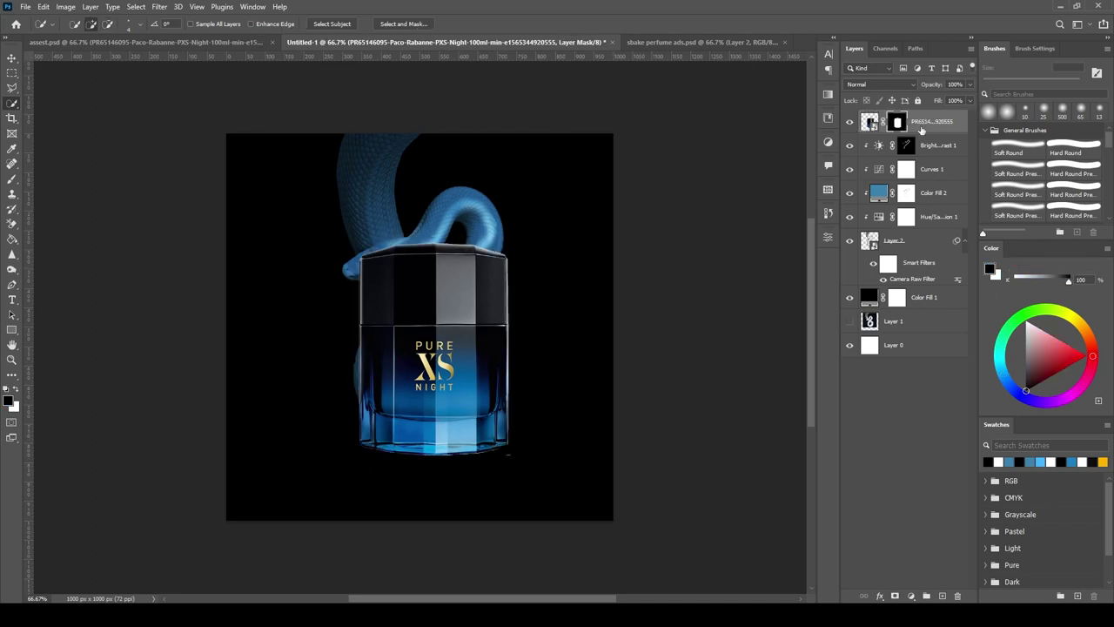
Scale the bottle down to fit inside the snake's coil.
key(v)
key(ctrl+t)
drag(509, 243, 495, 264)
key(Return)
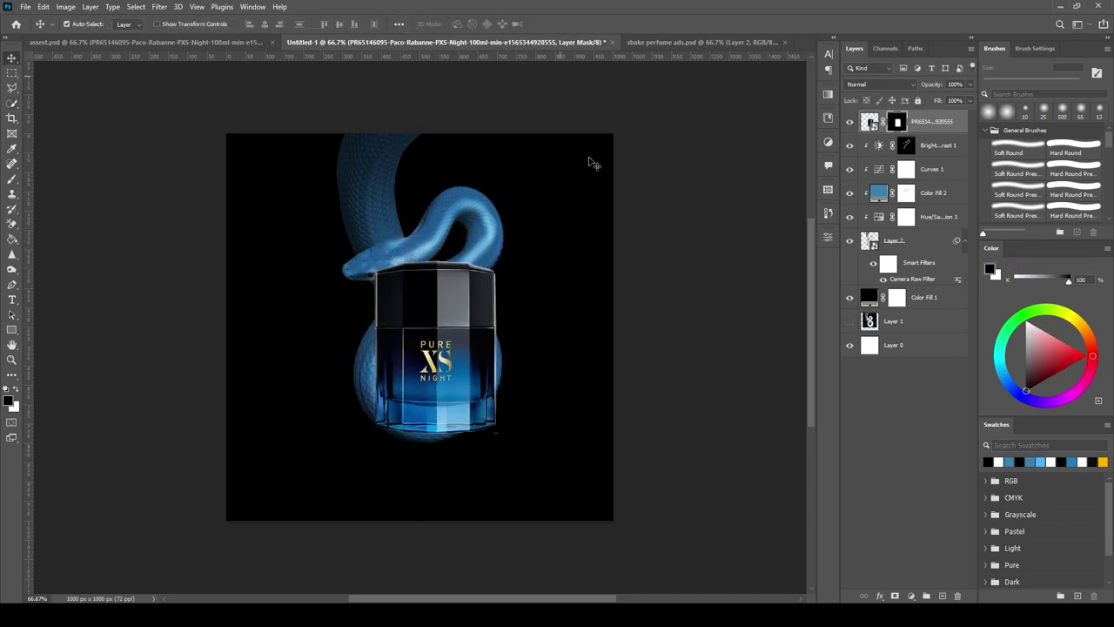
right_click(927, 124)
Paint black at full strength on the bottle's mask so the snake's coil shows in front.
click(923, 226)
click(11, 178)
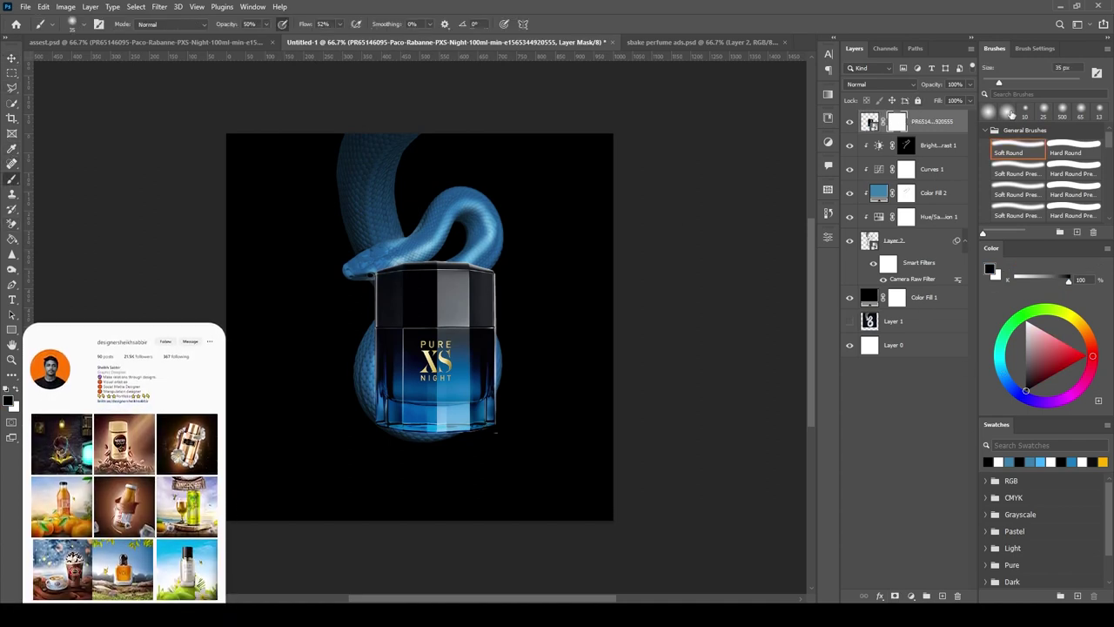
drag(515, 266, 379, 335)
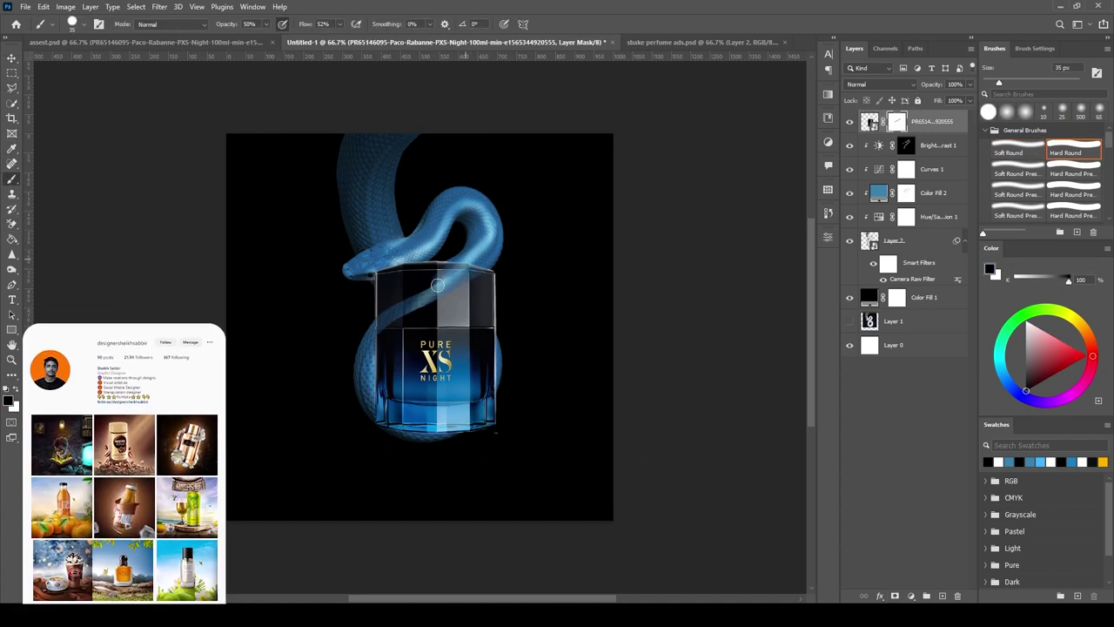
key(0)
key(shift+0)
mouse_move(440, 274)
mouse_down()
mouse_move(380, 331)
mouse_move(395, 311)
mouse_up()
mouse_move(483, 254)
mouse_down()
mouse_move(376, 348)
mouse_move(430, 300)
mouse_move(367, 370)
mouse_move(424, 318)
mouse_up()
drag(470, 278, 378, 374)
drag(391, 335, 367, 386)
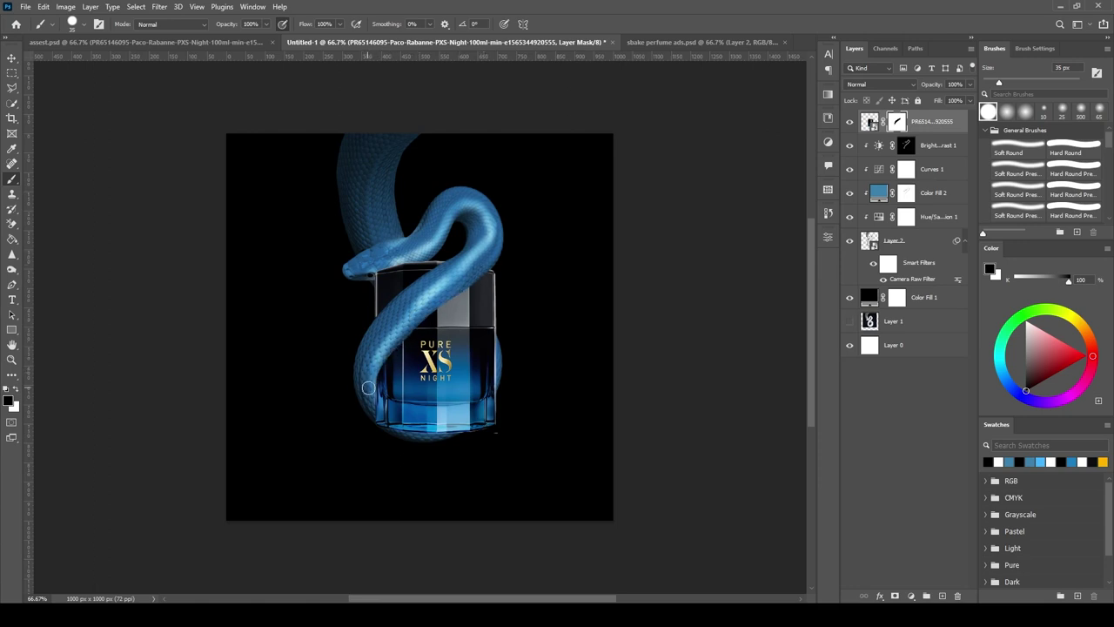
mouse_move(478, 272)
mouse_down()
mouse_move(369, 392)
mouse_move(470, 288)
mouse_up()
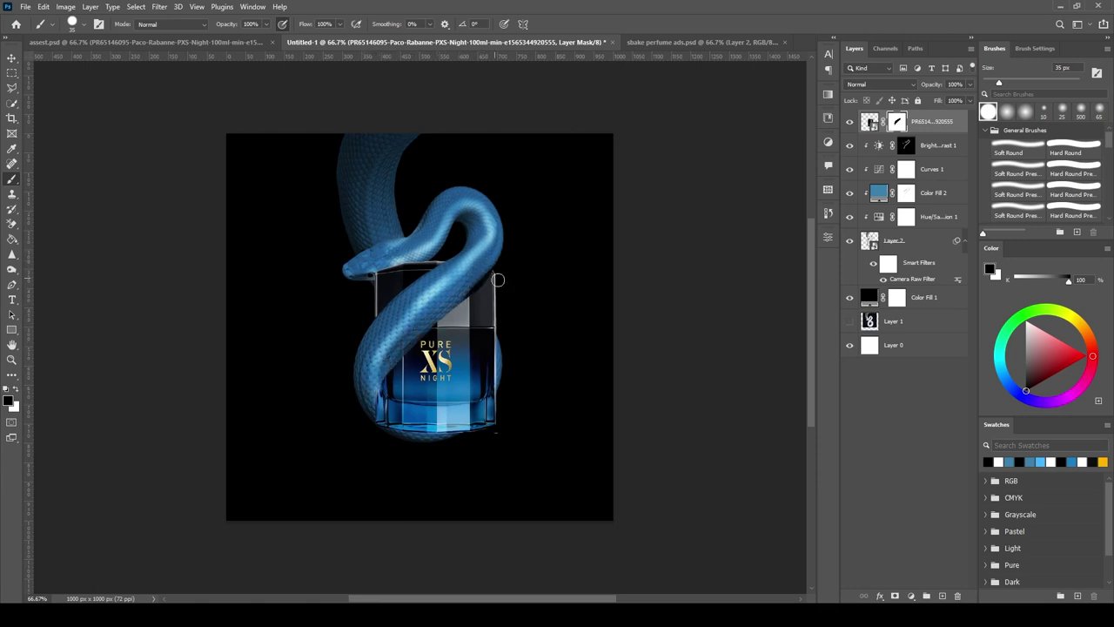
Refine the bottle mask with white and black, hiding the ghost snake over the grey area.
key(x)
drag(386, 400, 435, 332)
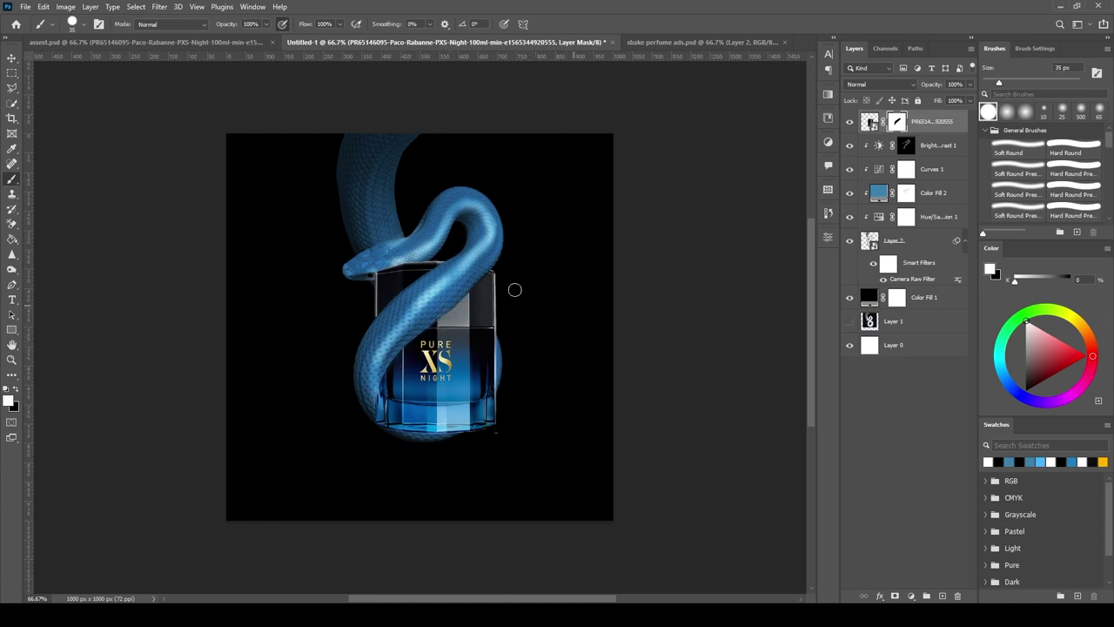
key(v)
key(b)
key(x)
key(ctrl+plus)
key(ctrl+plus)
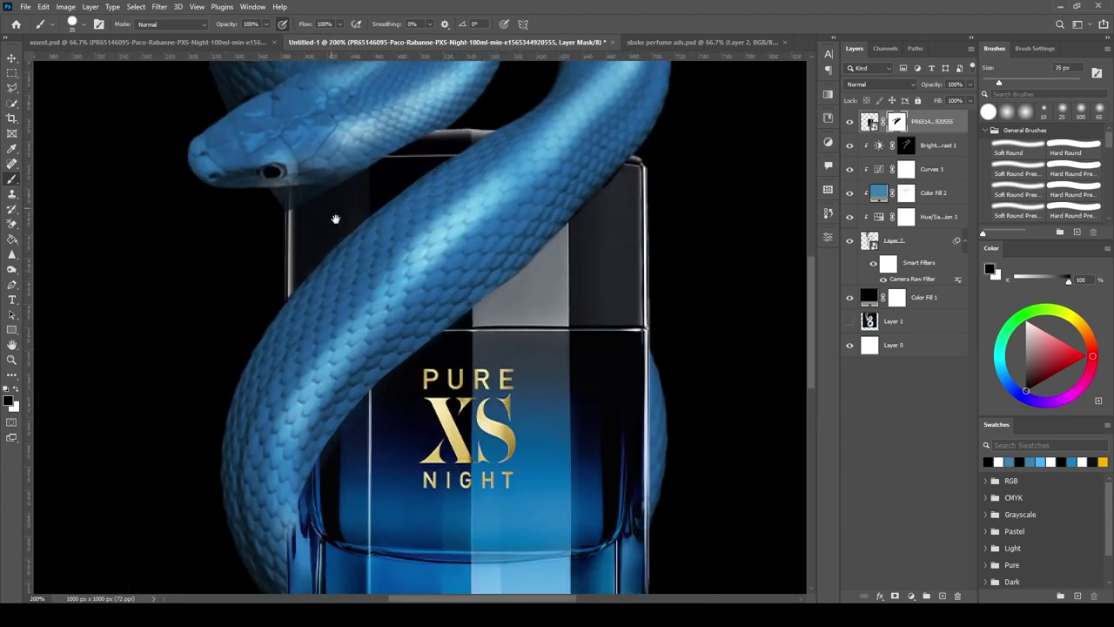
key(x)
key(x)
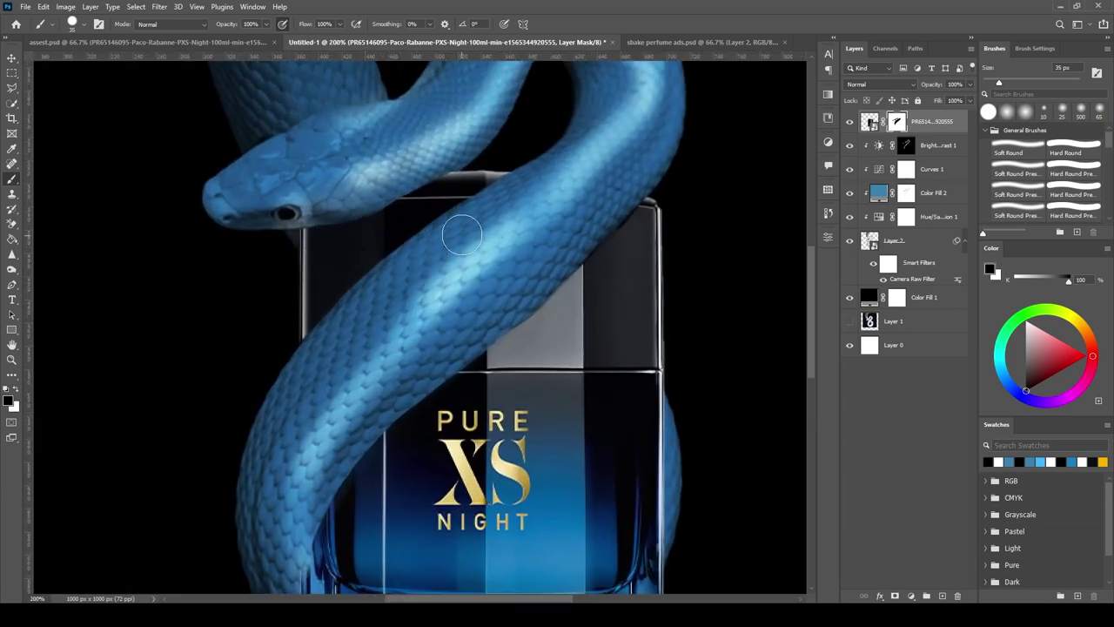
drag(492, 361, 609, 278)
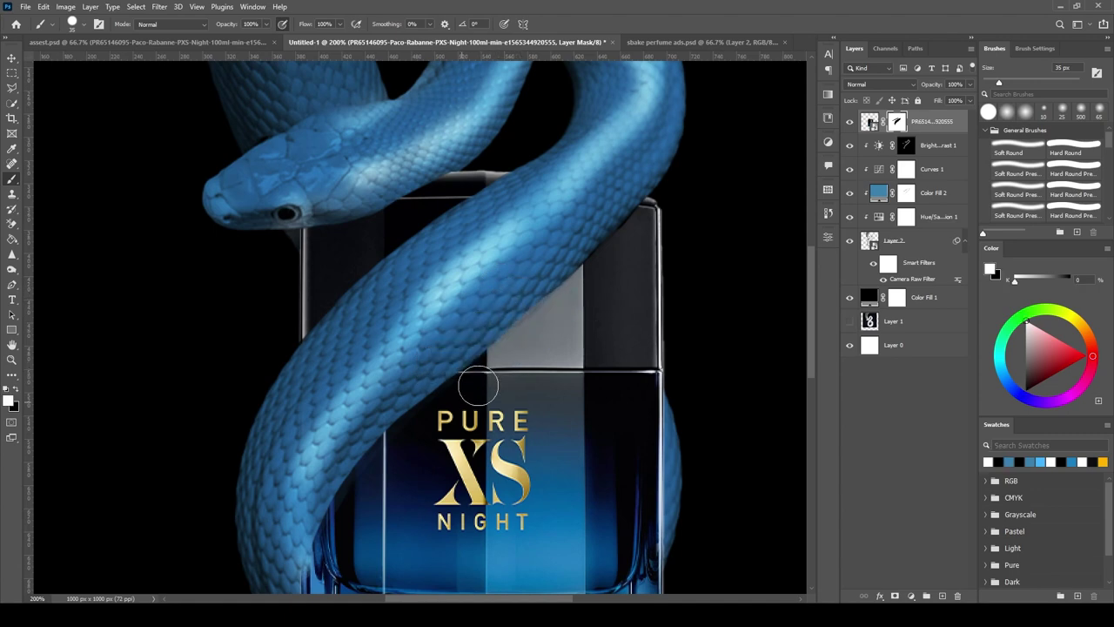
key(x)
scroll(492, 446, down, 4)
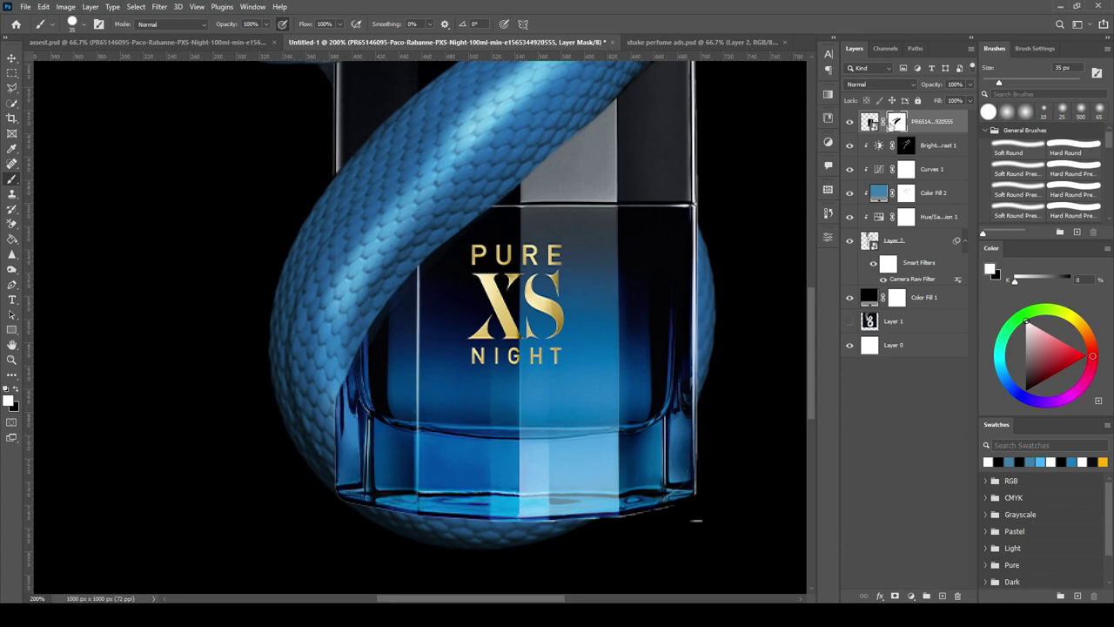
key(x)
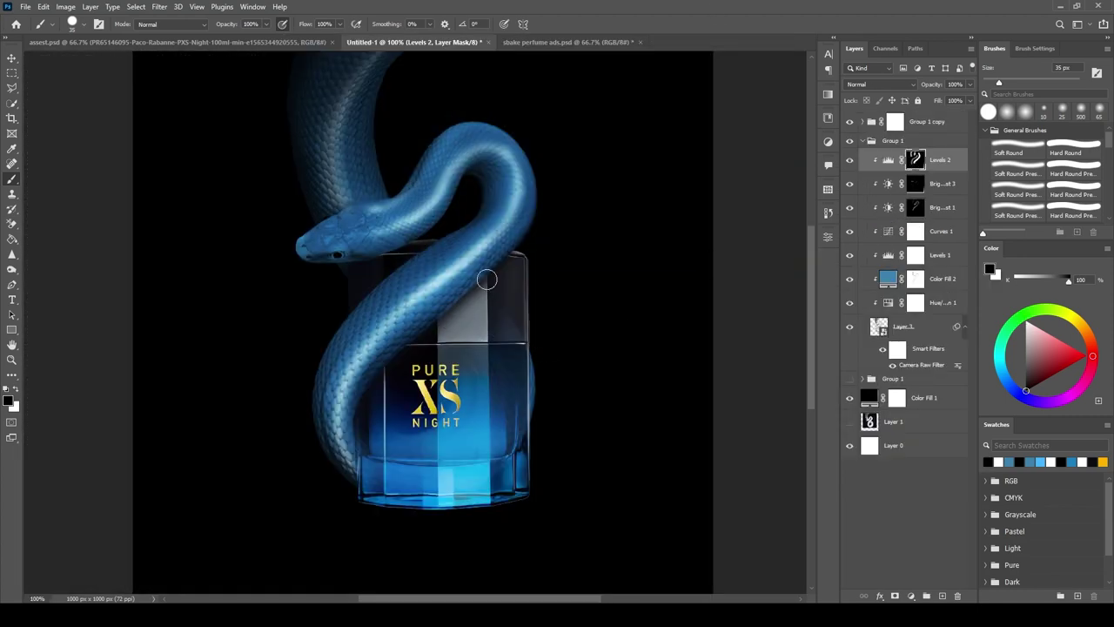
Inspect the Group 1 copy layers, toggling Layer 6's edge highlight to compare.
key(x)
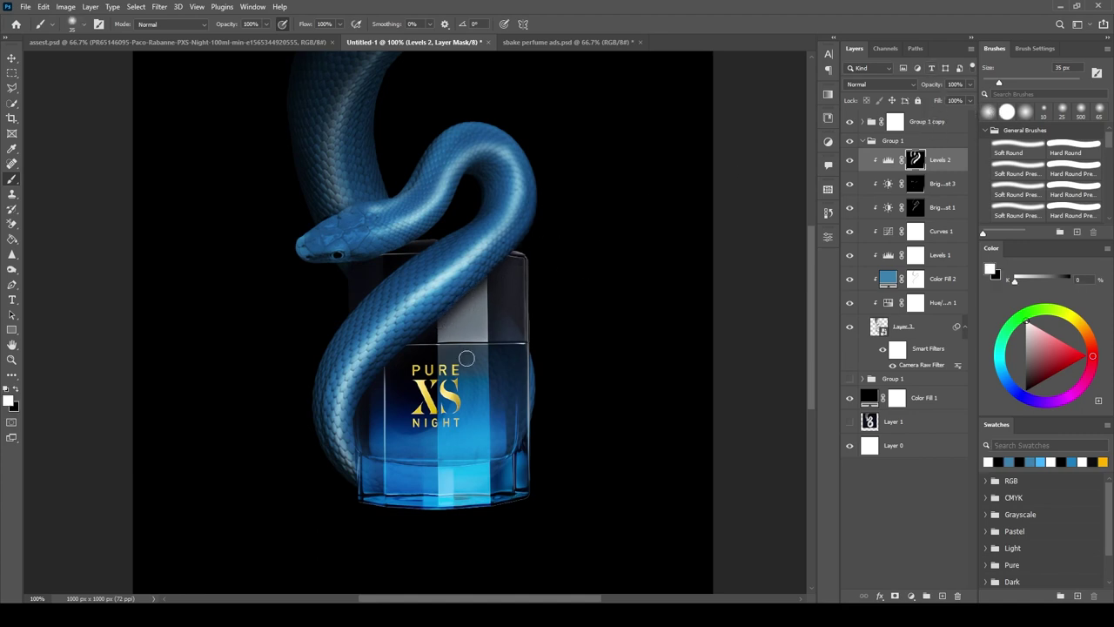
click(868, 141)
click(862, 122)
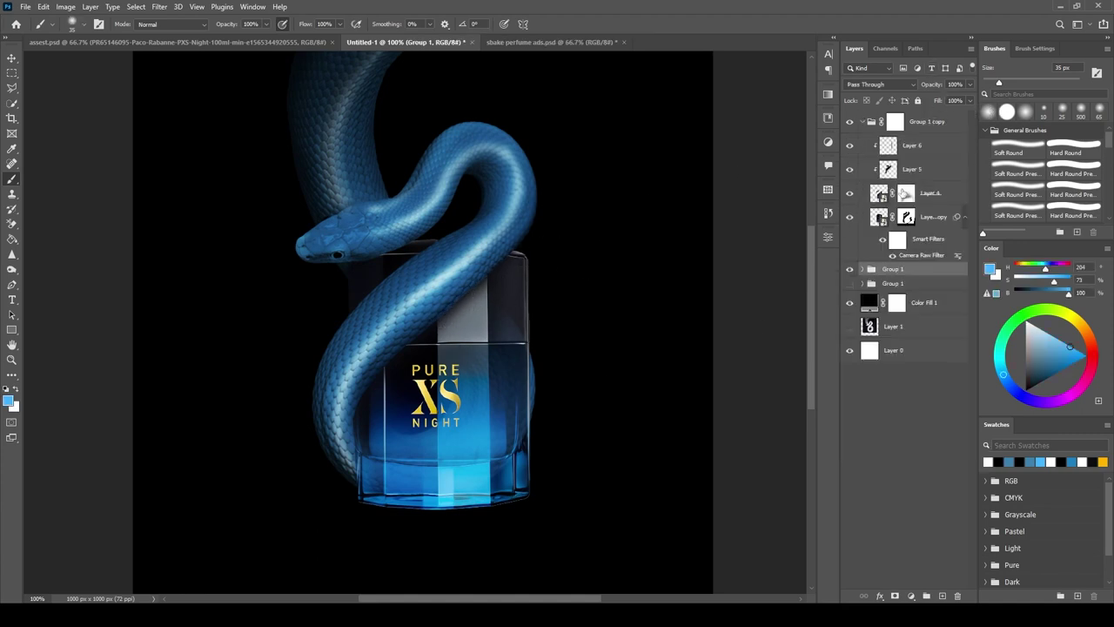
click(929, 193)
click(848, 145)
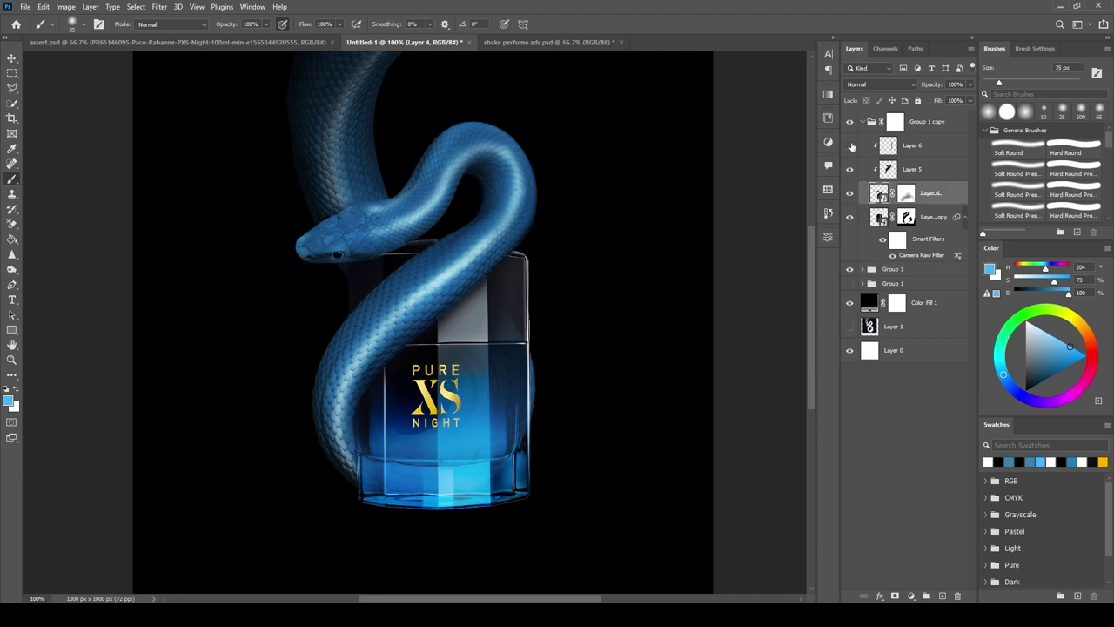
click(851, 149)
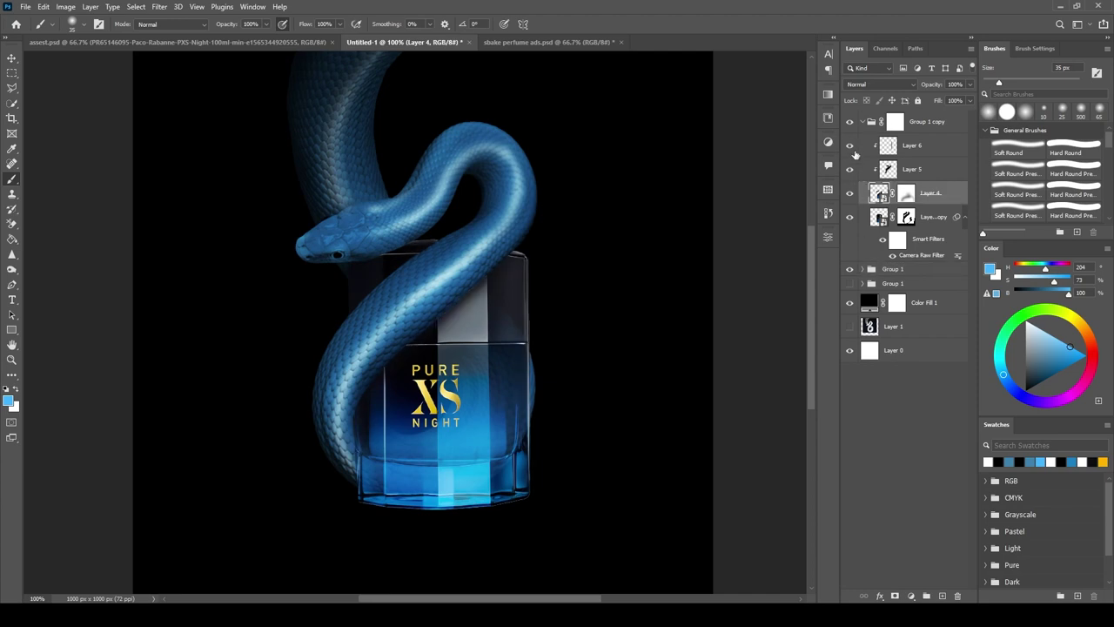
click(849, 148)
click(861, 122)
Delete hidden Group 1 and Layer 1, and rename the groups 'snake' and 'product'.
drag(886, 155, 957, 597)
drag(891, 183, 957, 597)
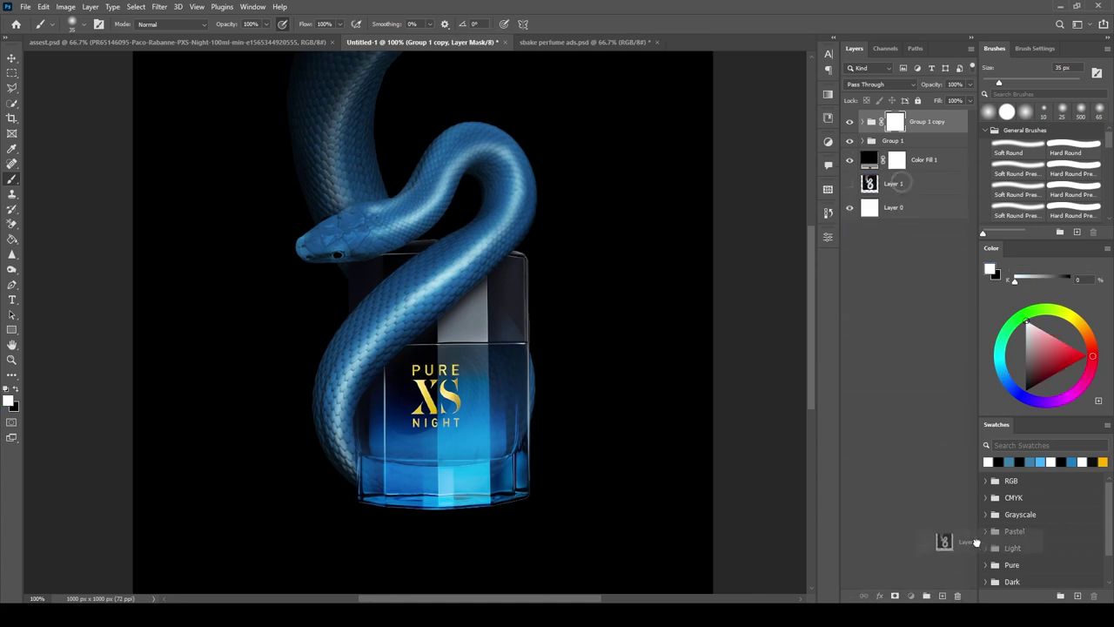
click(909, 183)
click(849, 141)
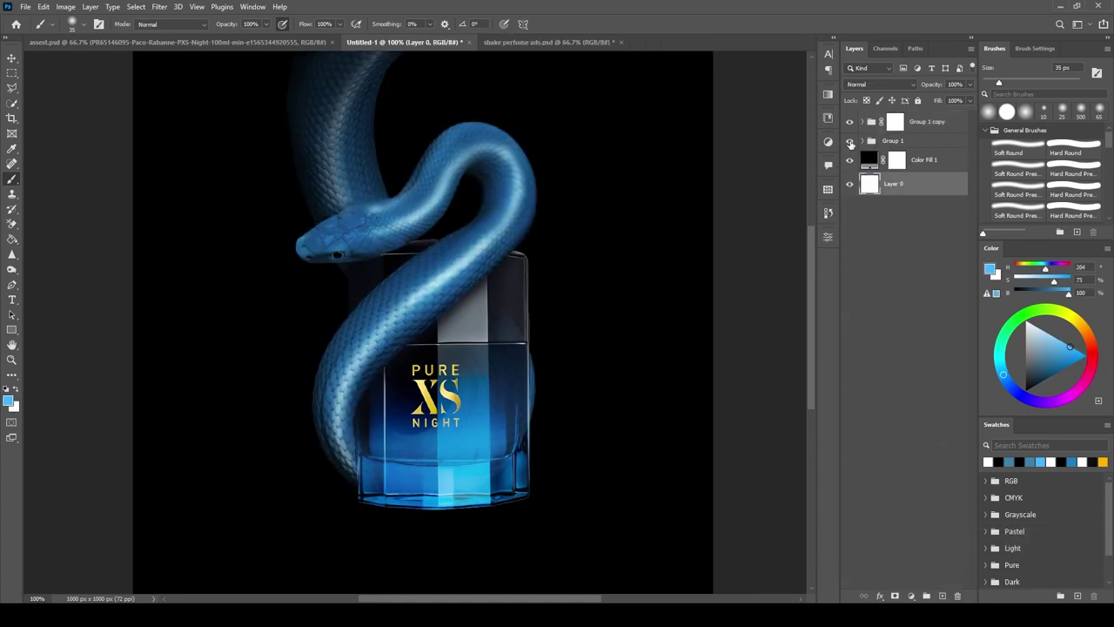
double_click(894, 141)
text(snake)
key(Return)
double_click(926, 121)
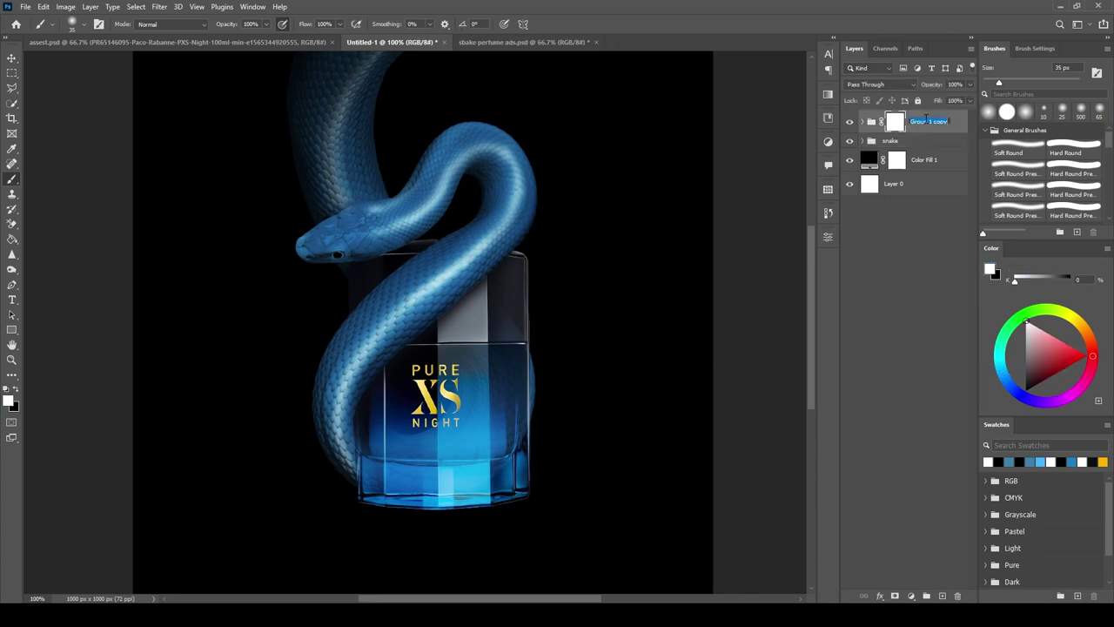
text(product)
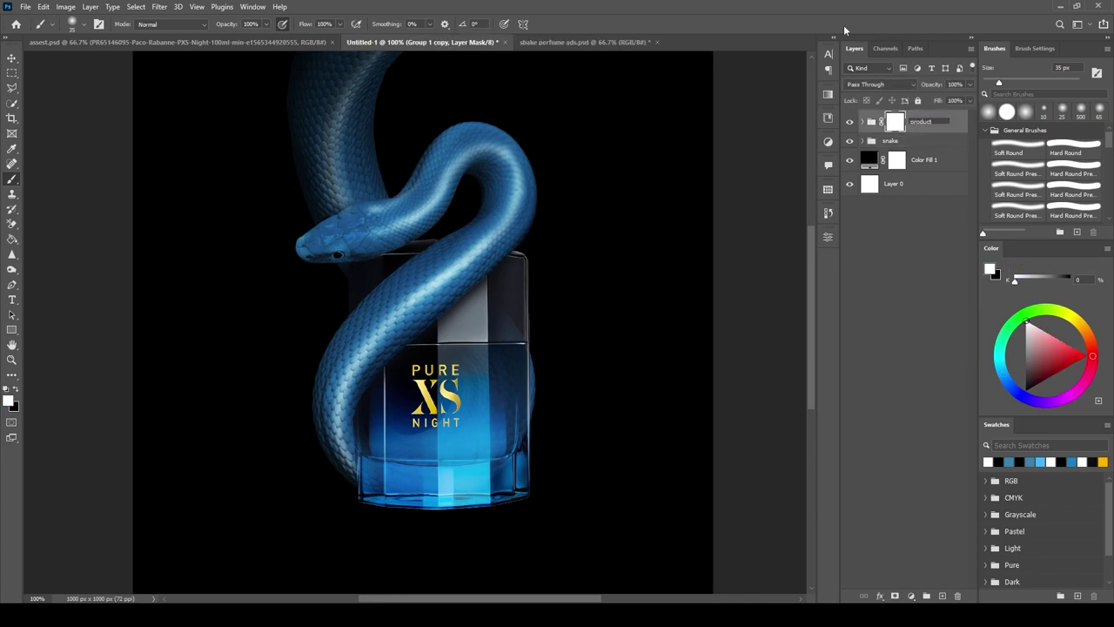
key(Return)
Fit the whole canvas in view and go to the asset document.
key(ctrl+minus)
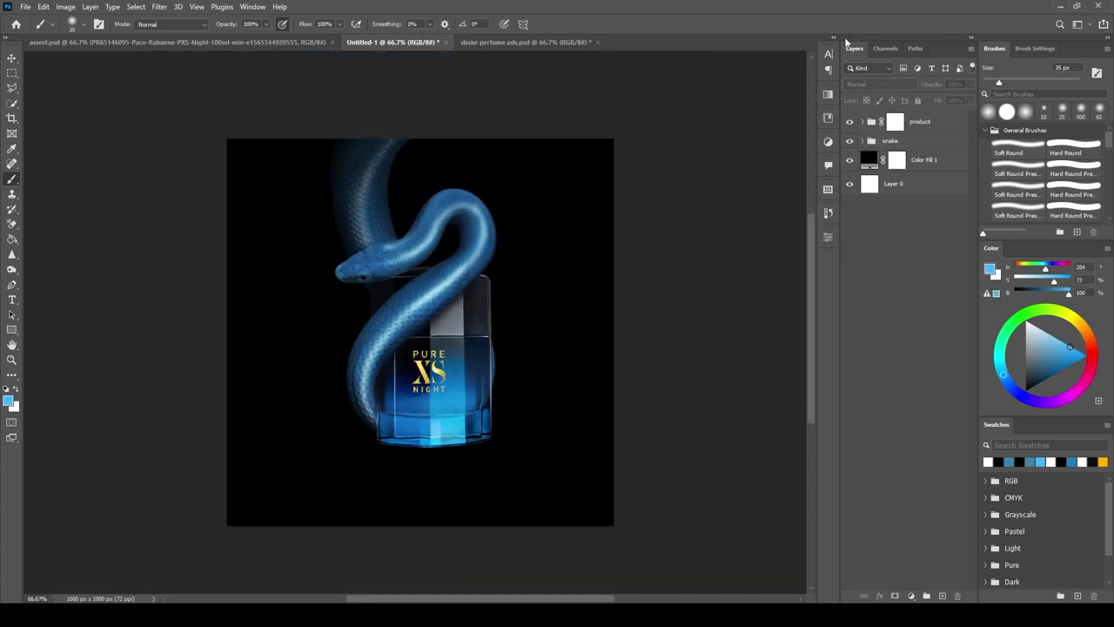
key(ctrl+0)
click(182, 41)
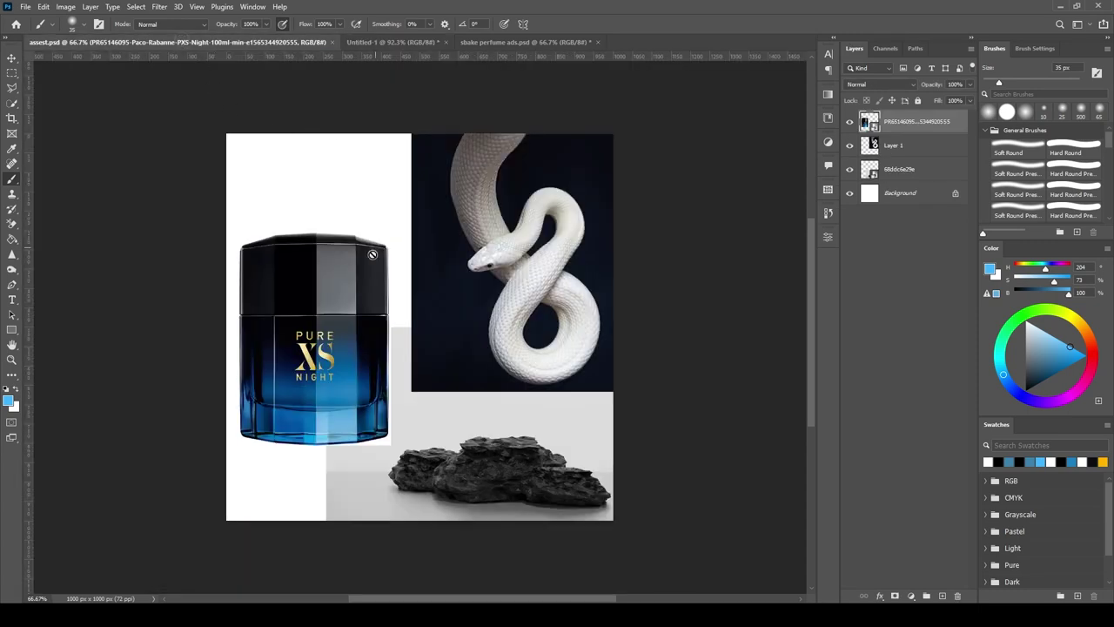
Copy the rock layer into the ad, mask out its grey backdrop with Object Selection, and apply the mask.
drag(452, 435, 383, 224)
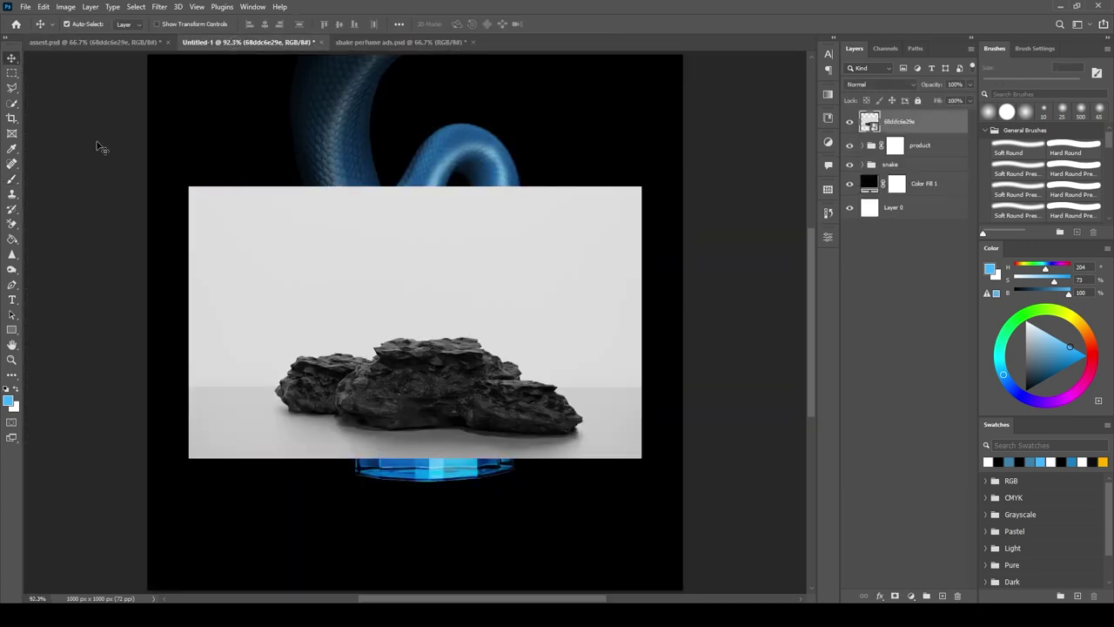
click(24, 111)
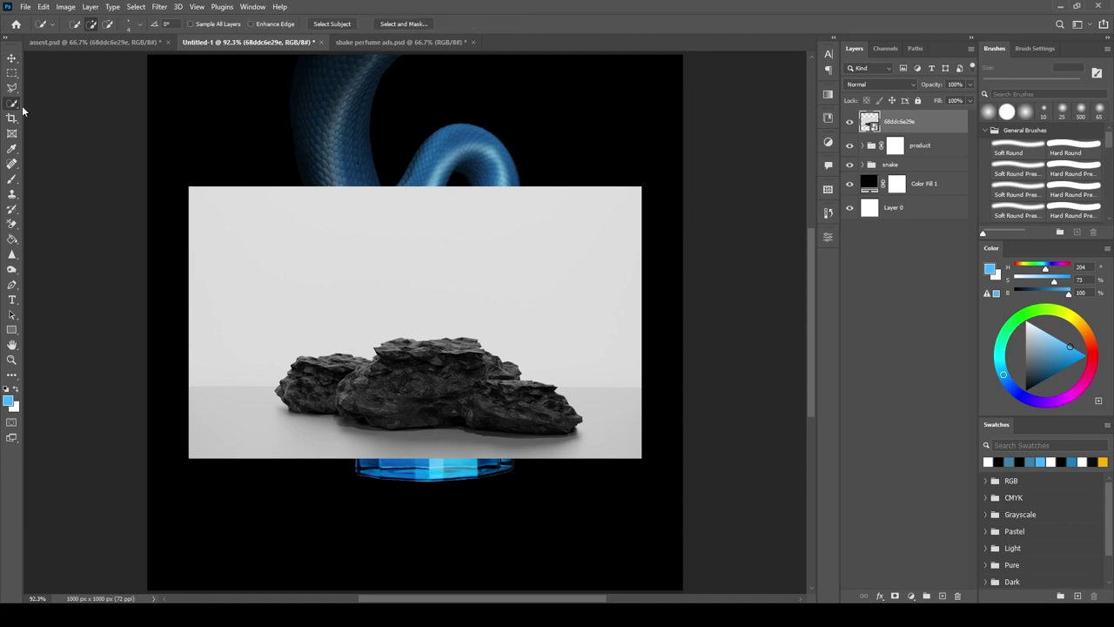
right_click(12, 103)
click(52, 100)
drag(292, 338, 597, 430)
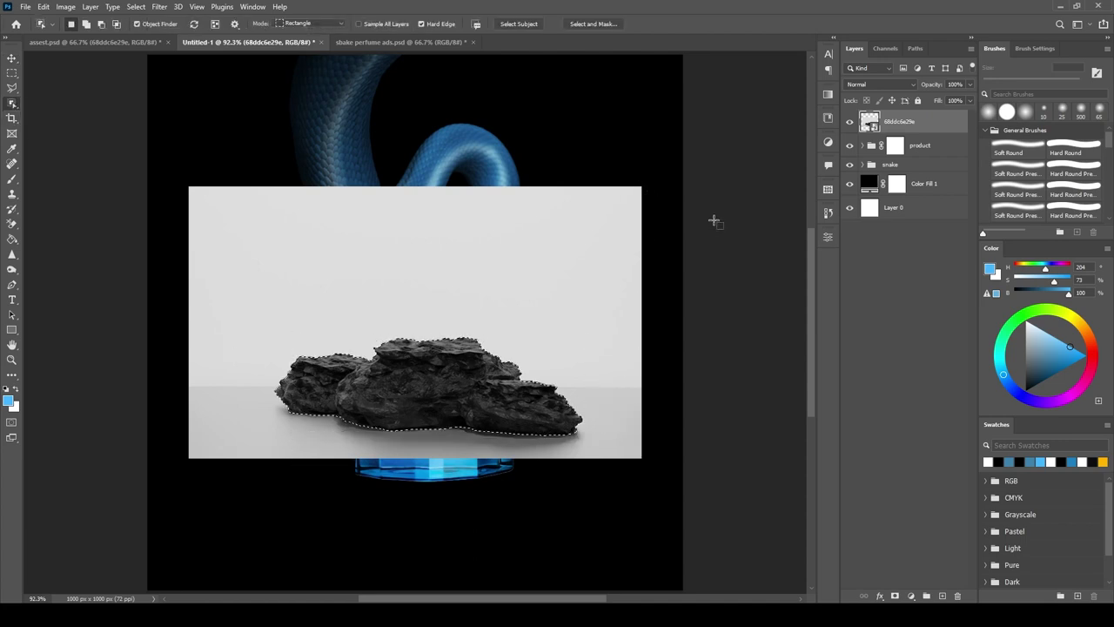
click(894, 596)
right_click(917, 138)
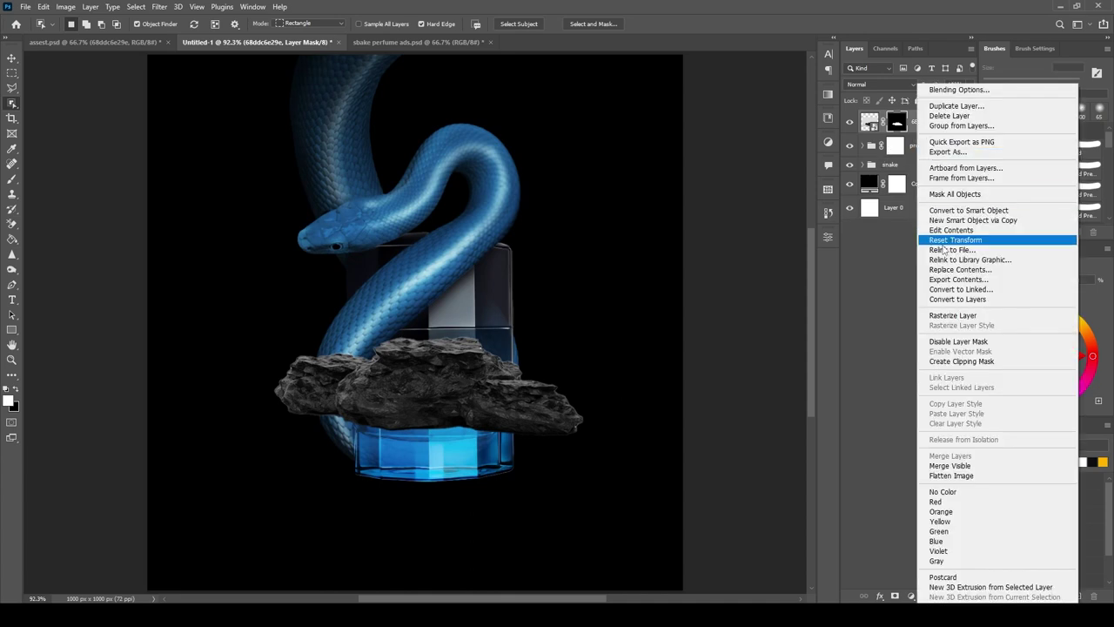
click(957, 209)
scroll(474, 363, down, 2)
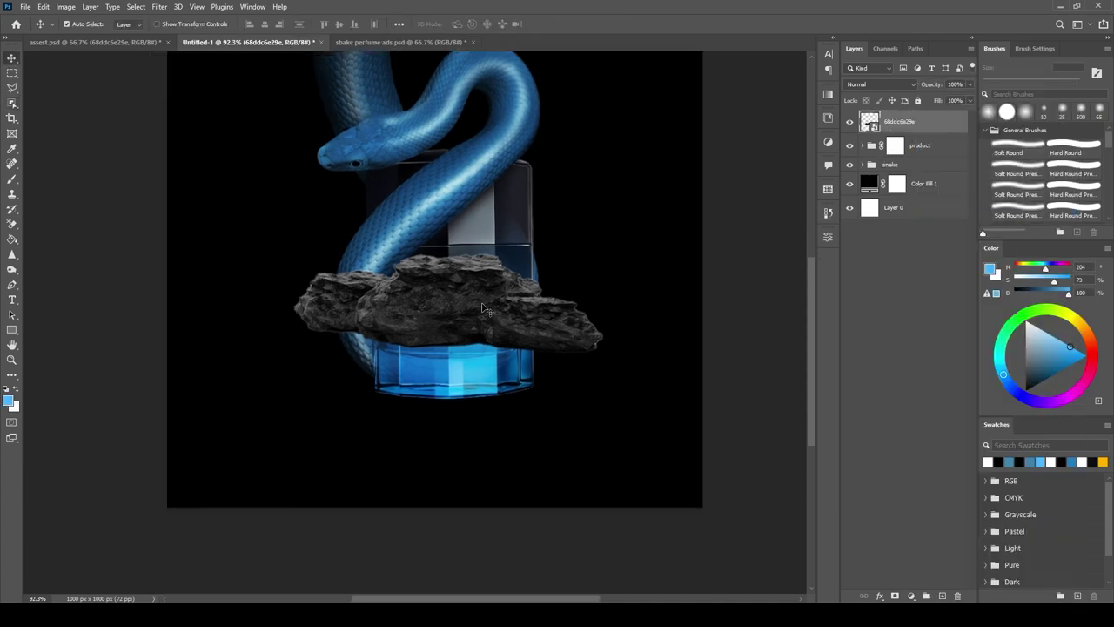
Reorder the snake group, then enlarge the rock and position it under the bottle.
drag(474, 364, 474, 460)
drag(889, 164, 896, 174)
key(ctrl+t)
drag(590, 435, 647, 436)
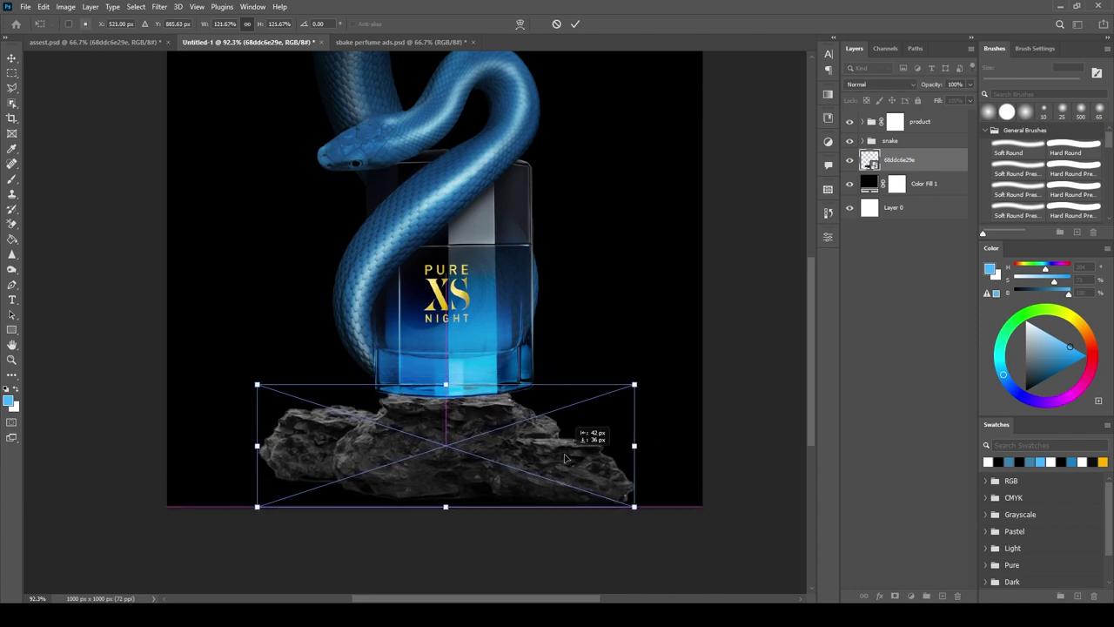
mouse_move(576, 451)
mouse_down()
mouse_move(639, 445)
mouse_move(612, 432)
mouse_up()
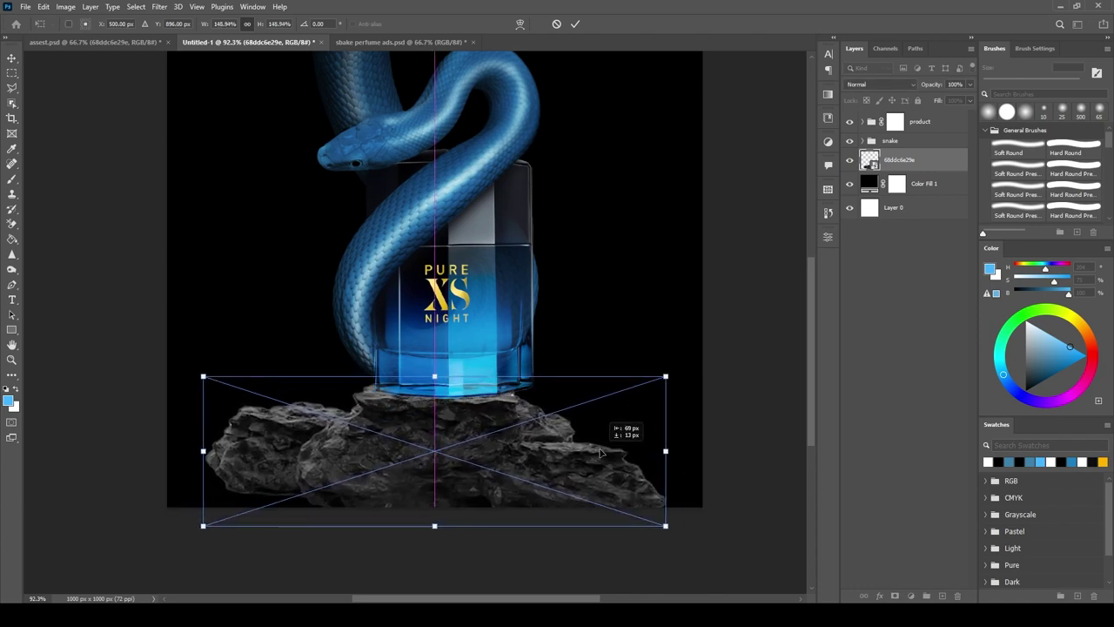
click(577, 23)
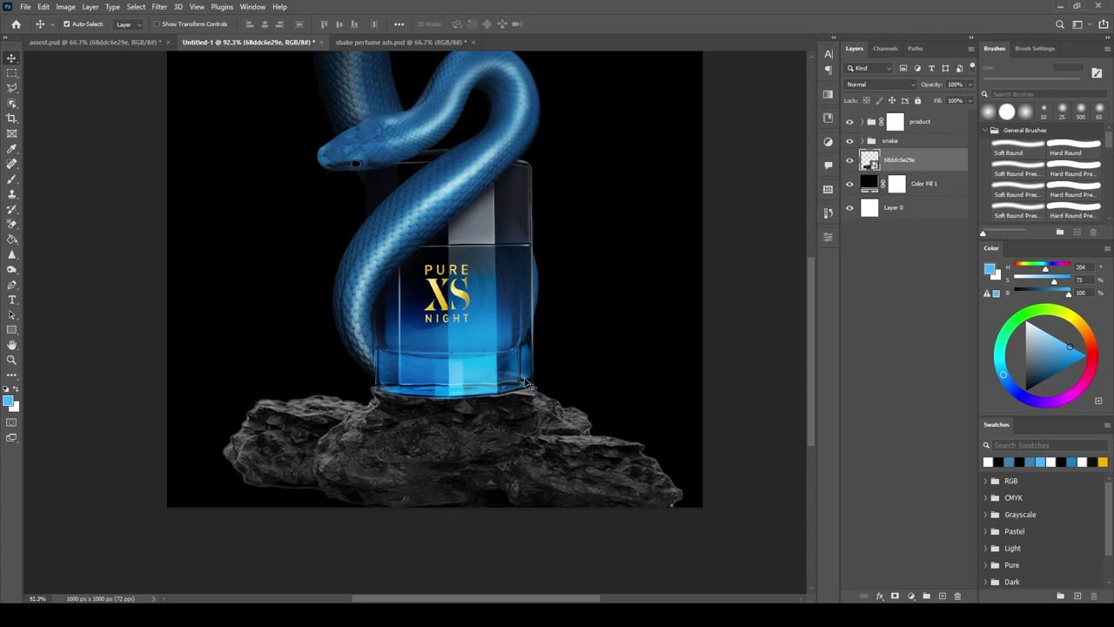
drag(476, 433, 476, 413)
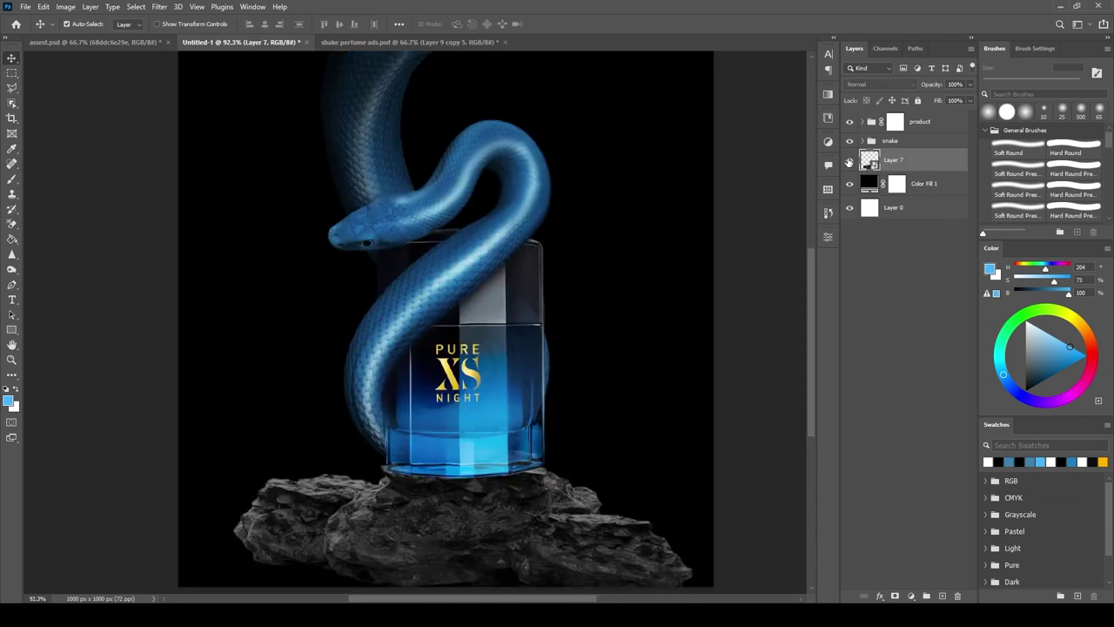
Place a squashed rock copy to the left and another copy to the right.
drag(511, 511, 396, 527)
key(ctrl+t)
drag(339, 485, 337, 498)
key(Return)
drag(456, 490, 570, 491)
Add a further rock copy up and right, send it behind the others and rescale it.
key(ctrl+j)
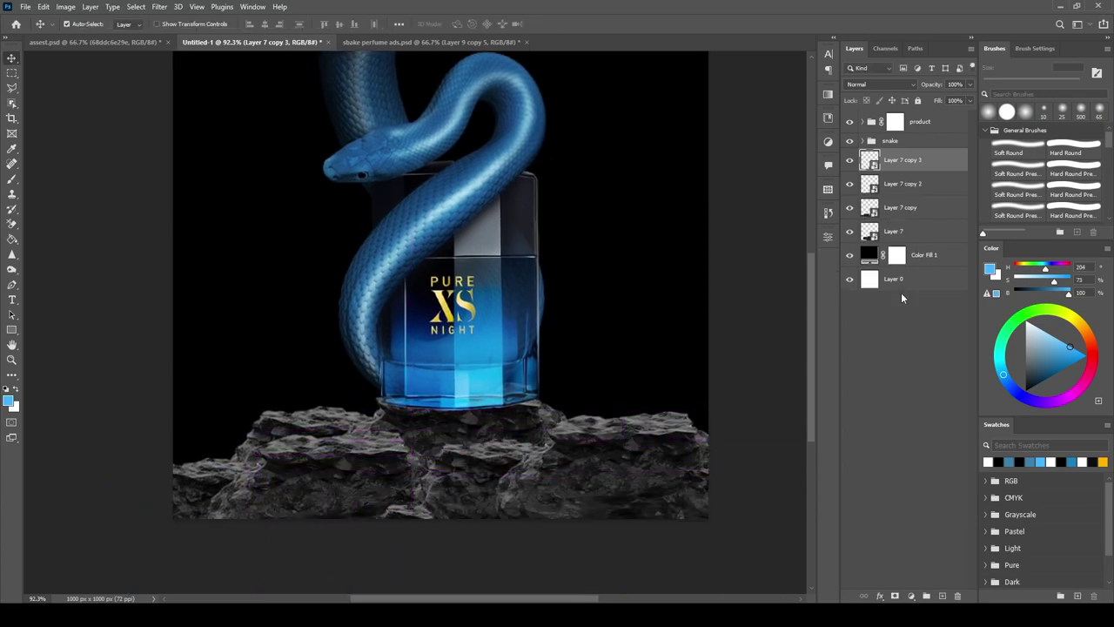
drag(516, 433, 590, 425)
key(ctrl+bracketleft)
key(ctrl+bracketleft)
key(ctrl+t)
drag(773, 398, 768, 423)
key(Return)
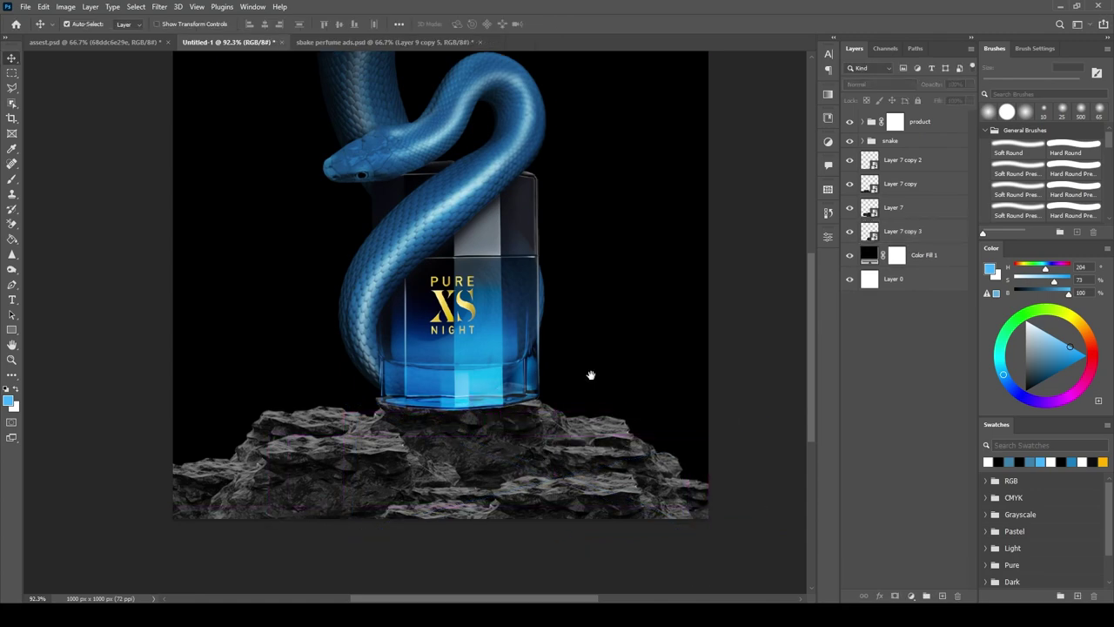
drag(510, 436, 528, 479)
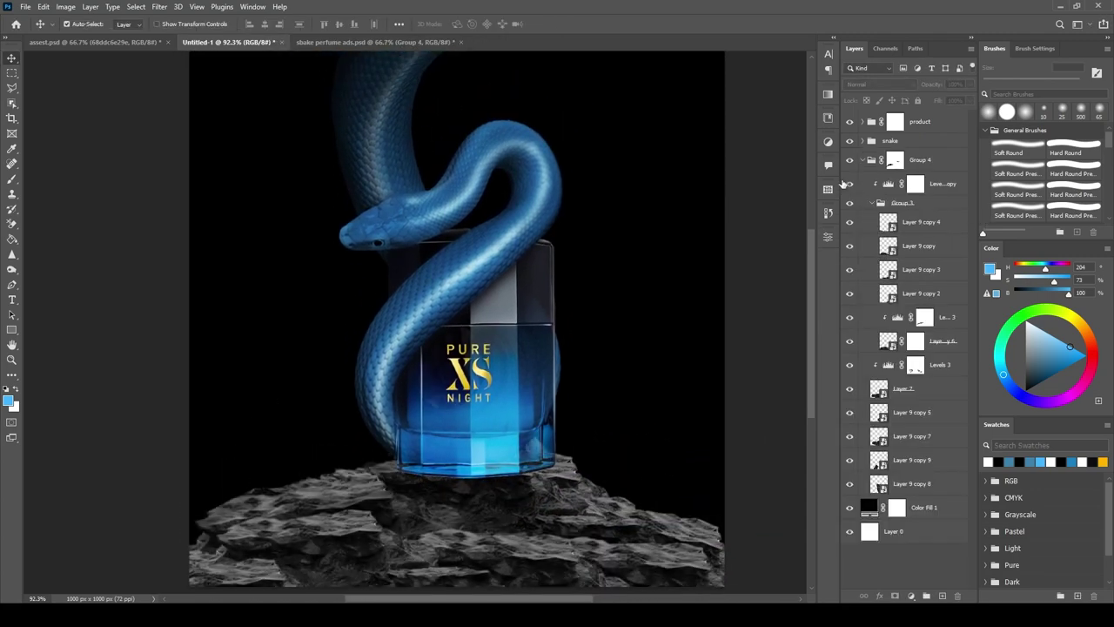
Collapse the rock group, toggle its adjustment to compare, and target the product group's mask.
click(871, 203)
click(850, 203)
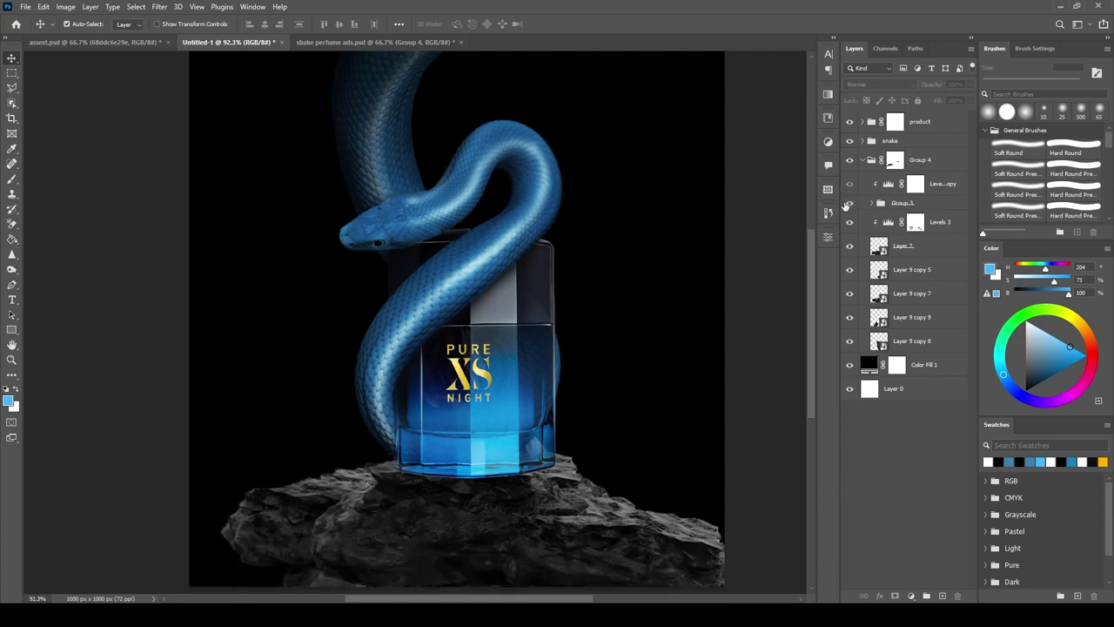
click(851, 223)
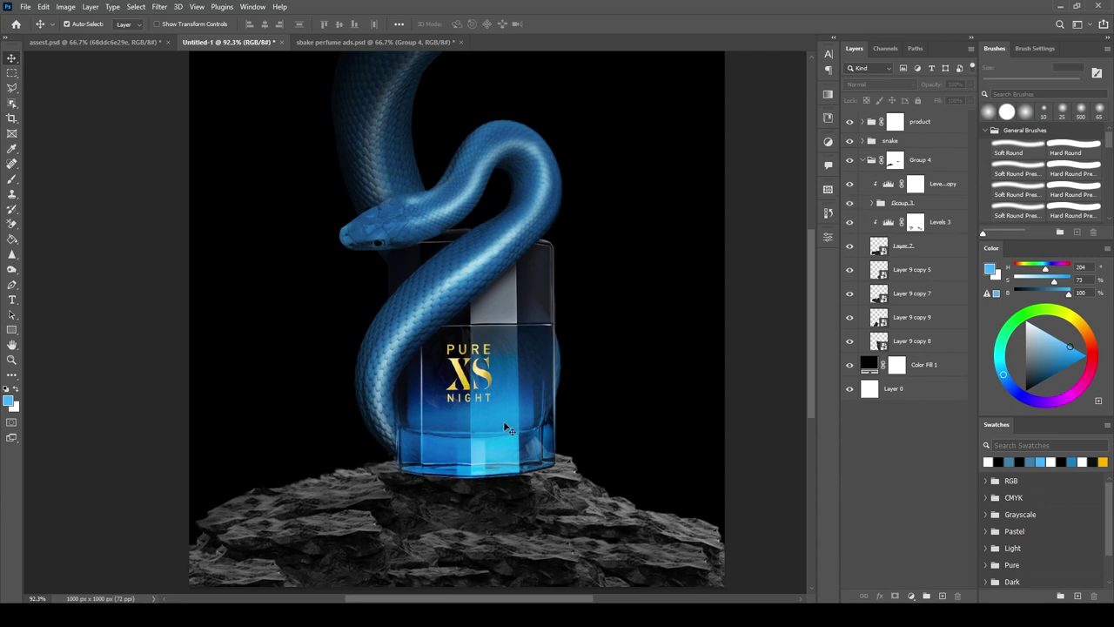
click(862, 121)
click(863, 122)
click(856, 122)
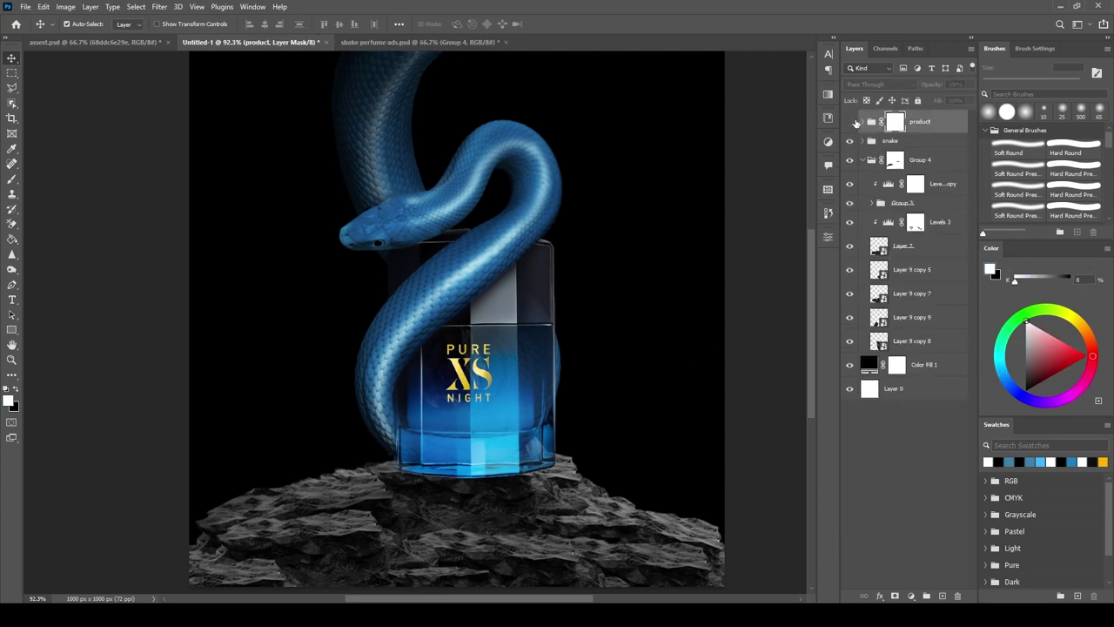
Paint the product mask with a hard round black brush along the bottle's bottom edge.
key(b)
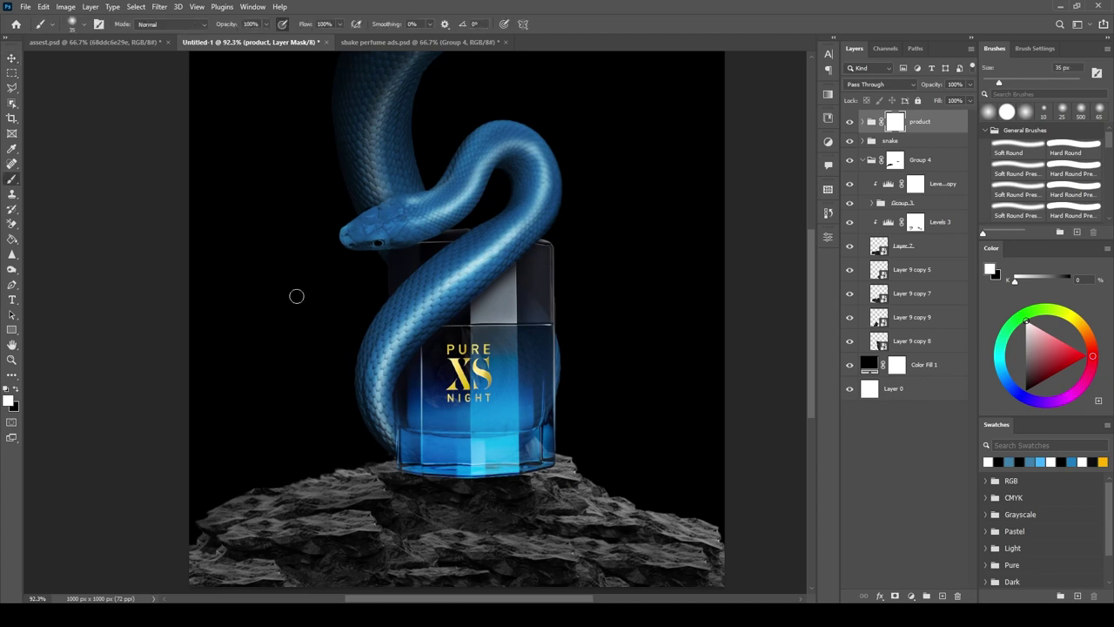
click(82, 28)
click(21, 133)
click(409, 475)
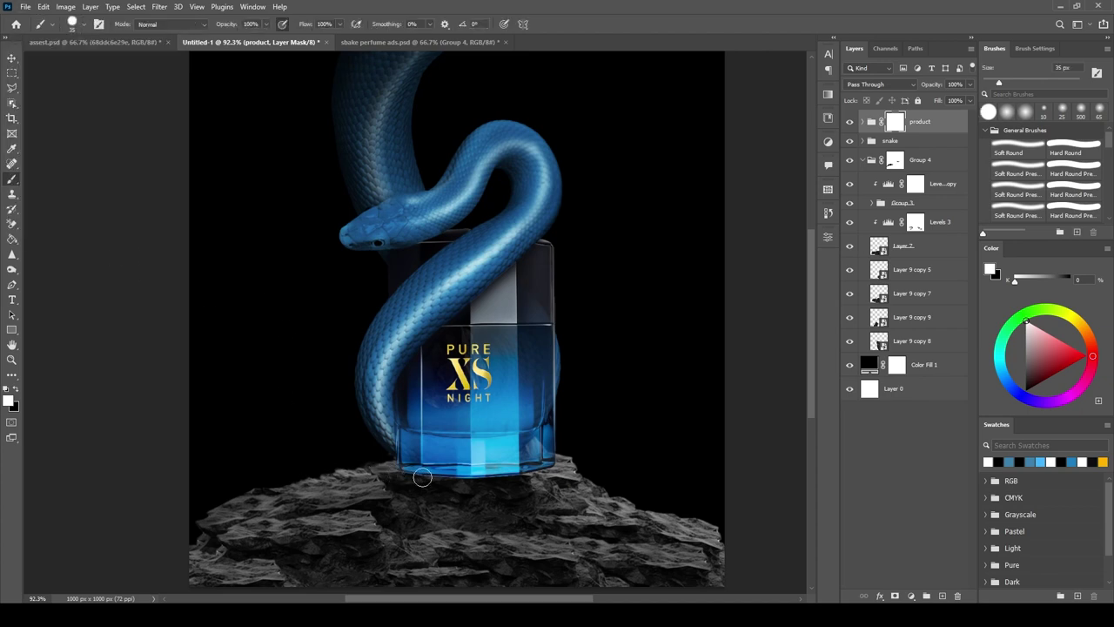
key(x)
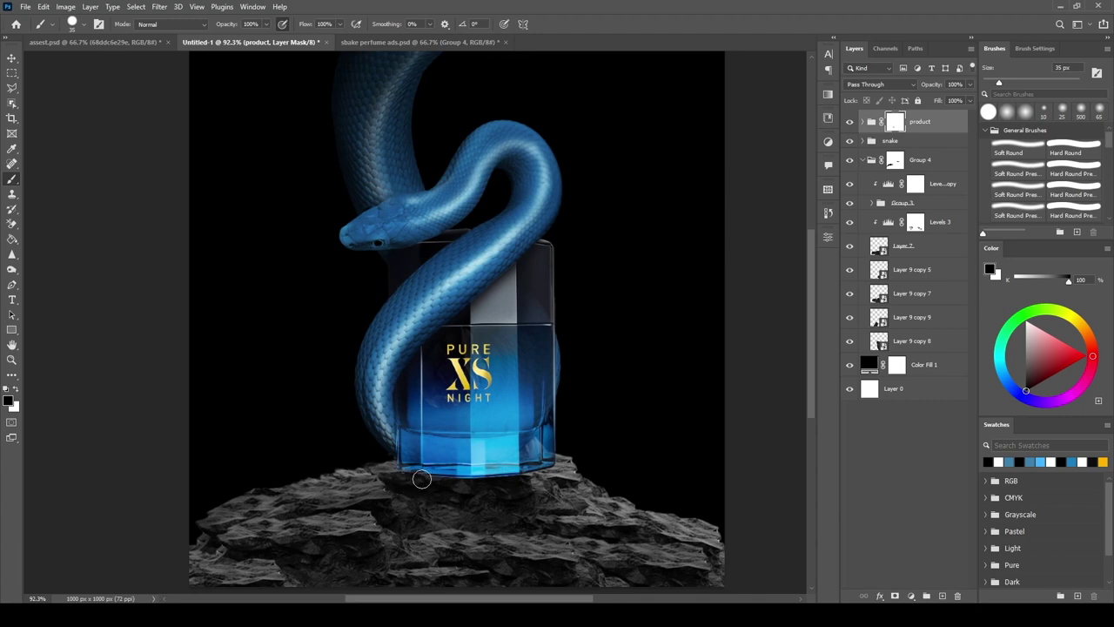
drag(438, 490, 430, 477)
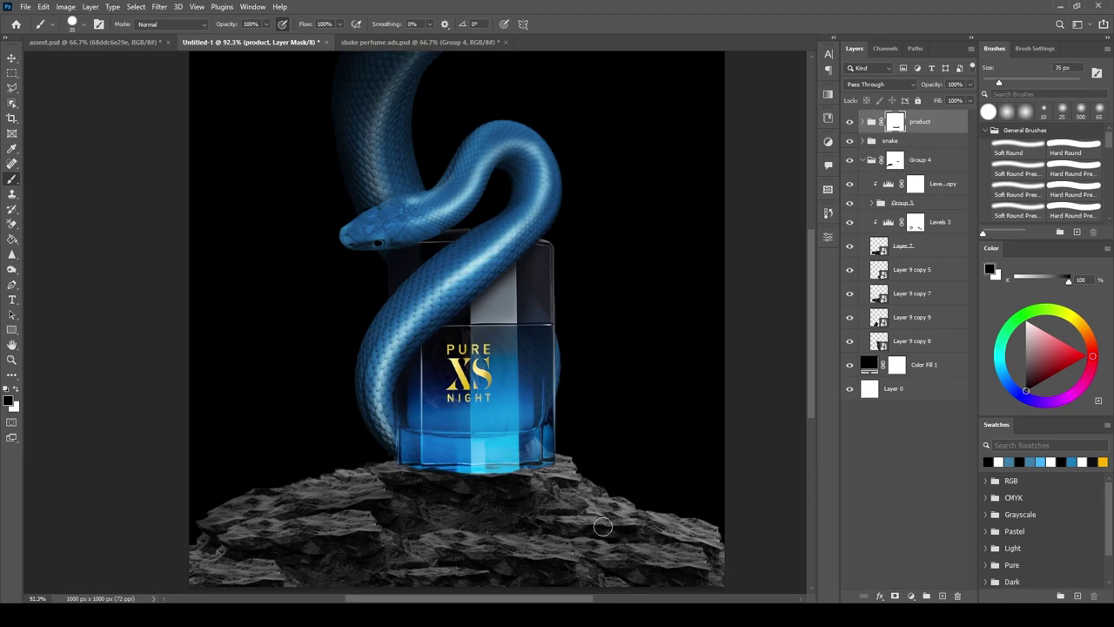
key(v)
click(67, 142)
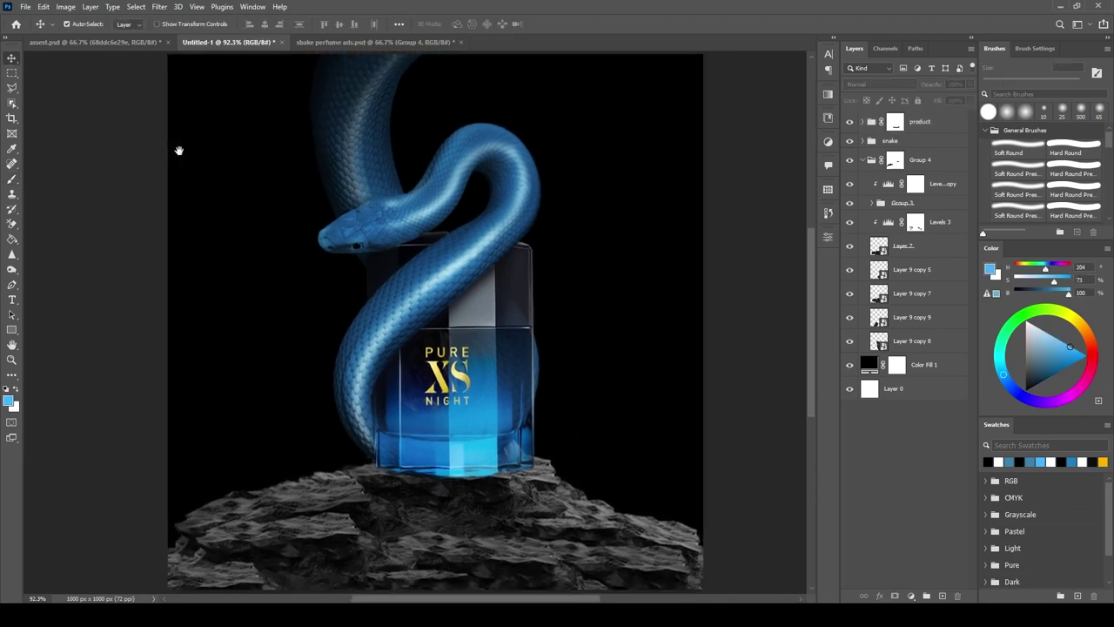
key(ctrl+minus)
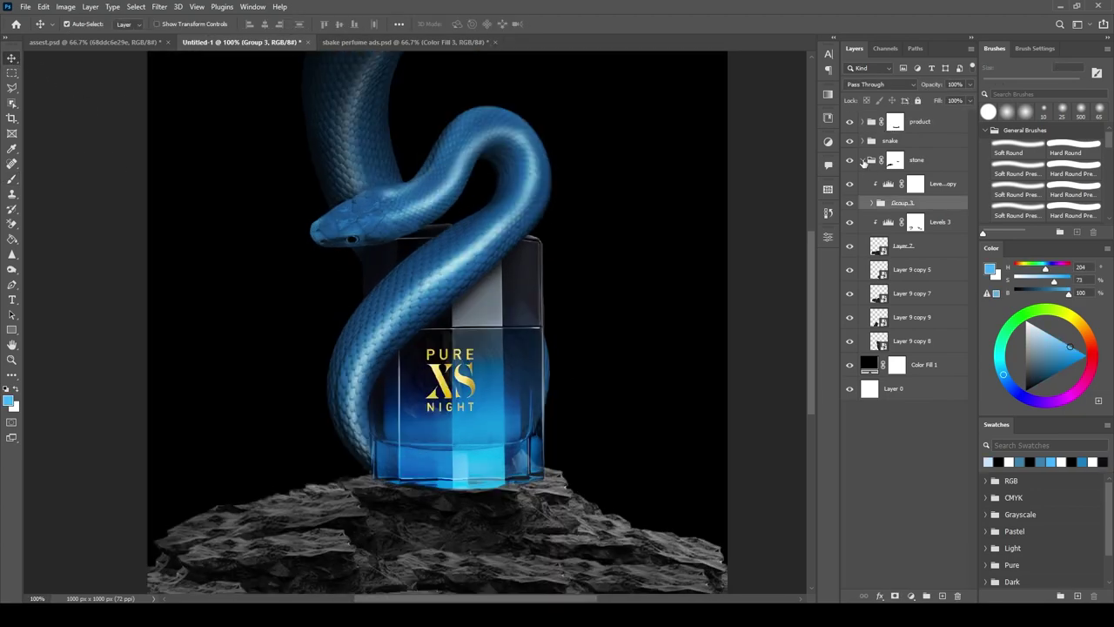
Add a cfe6fc solid colour fill layer clipped to the stone group.
click(911, 595)
click(928, 394)
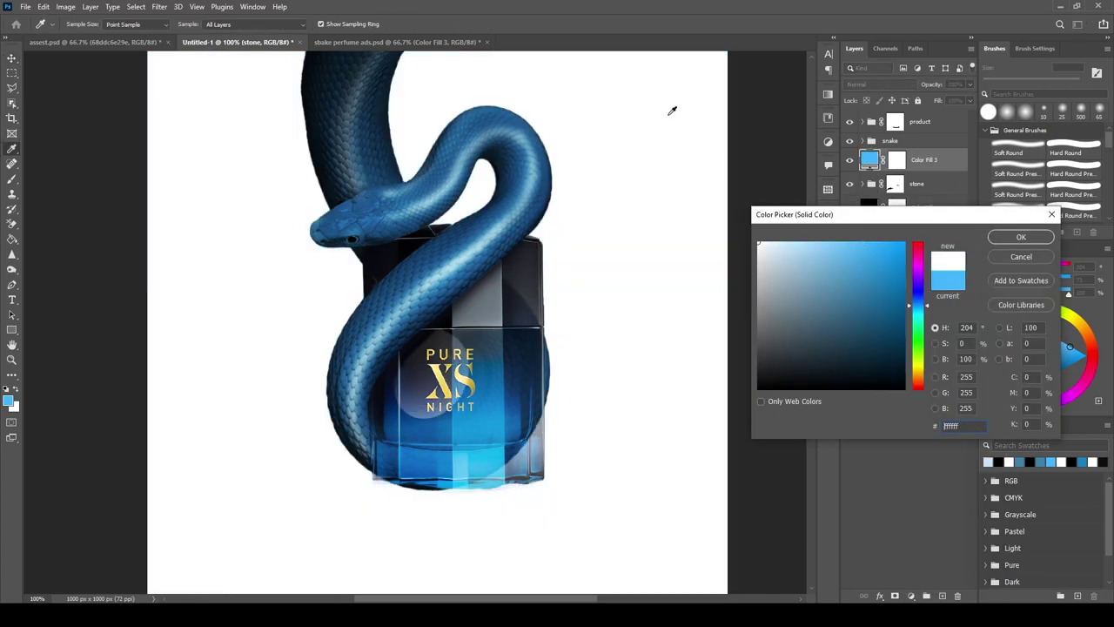
text(cfe6fc)
key(Return)
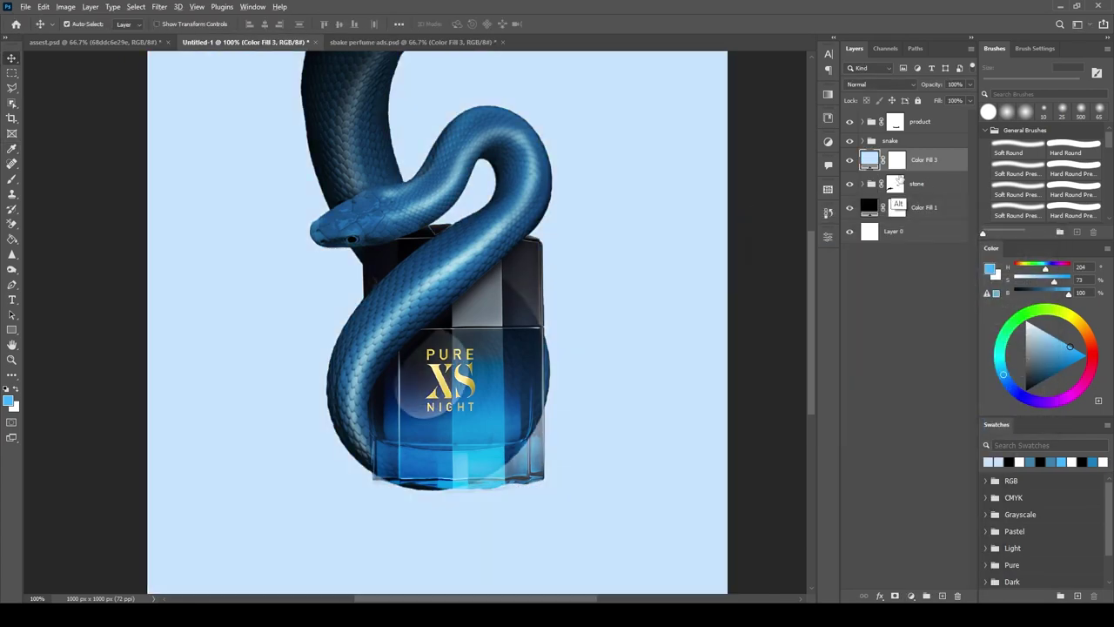
key(ctrl+alt+g)
Set the fill's blend mode to Lighter Color and invert its mask to black.
click(879, 85)
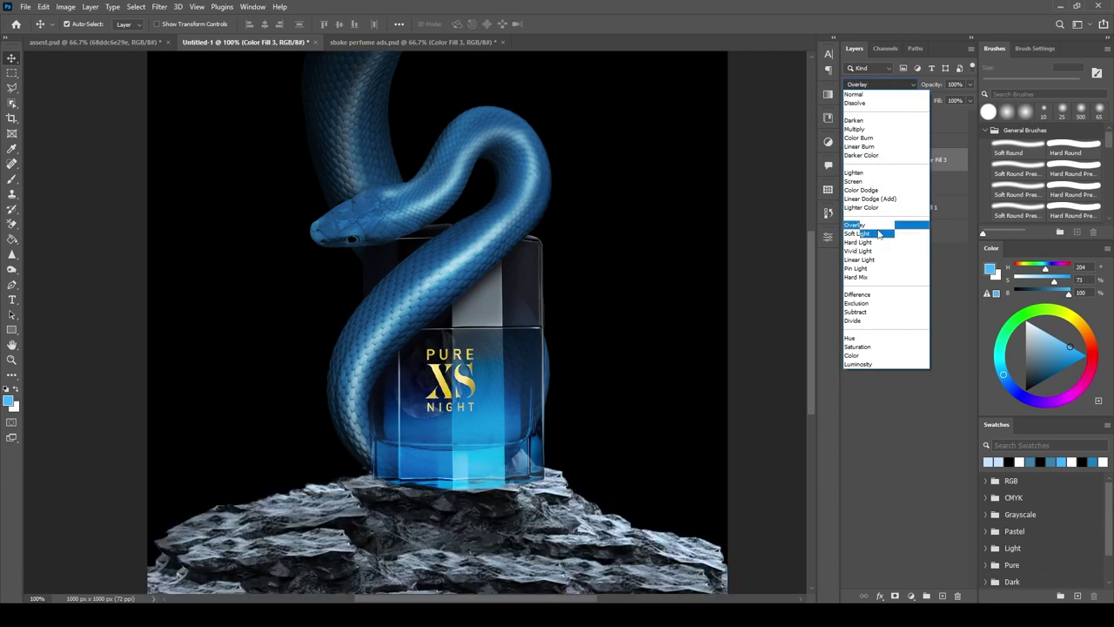
click(870, 199)
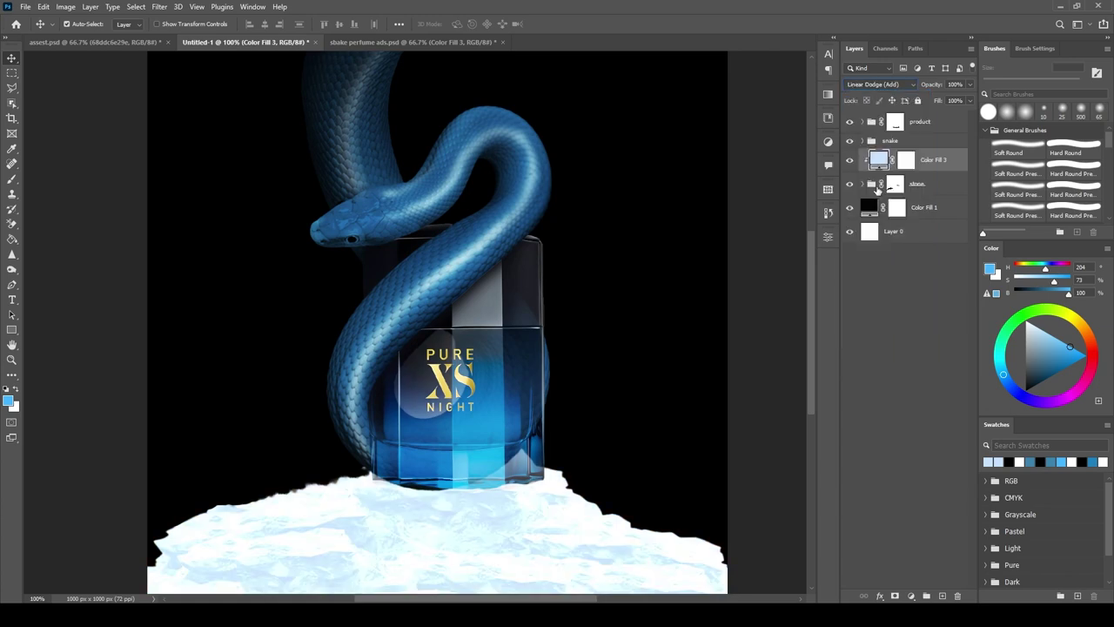
click(907, 168)
click(879, 84)
click(854, 181)
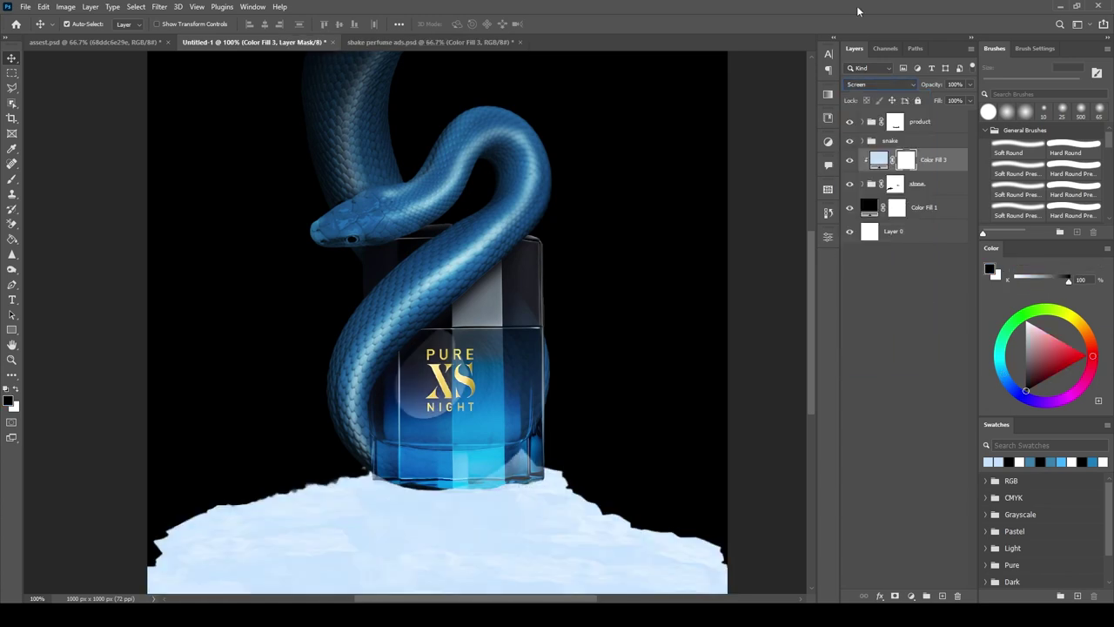
key(b)
key(ctrl+i)
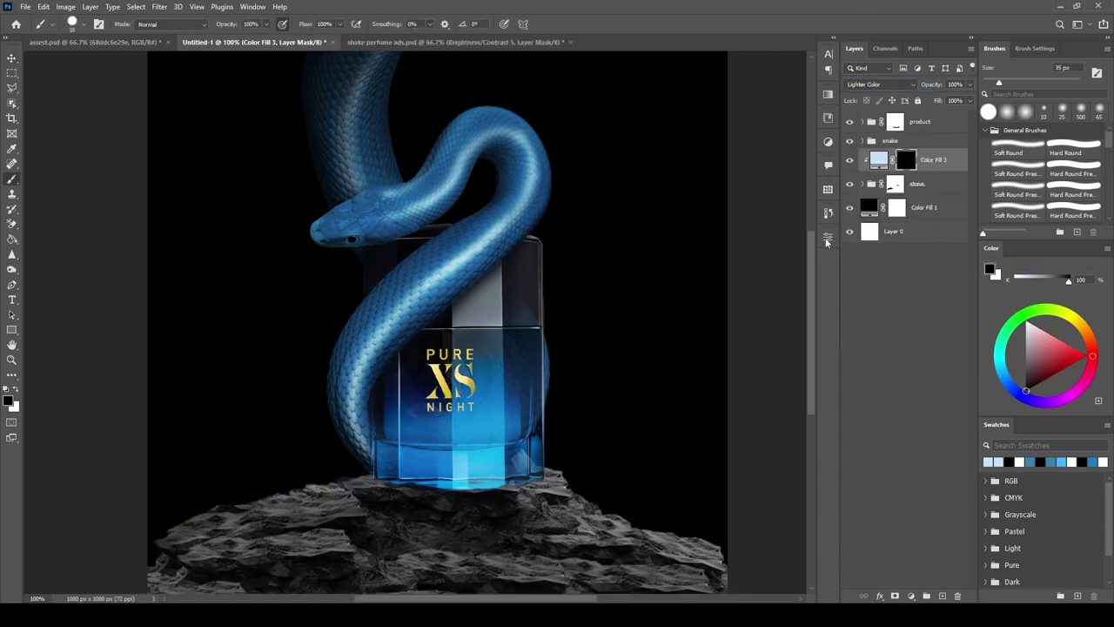
key(ctrl+minus)
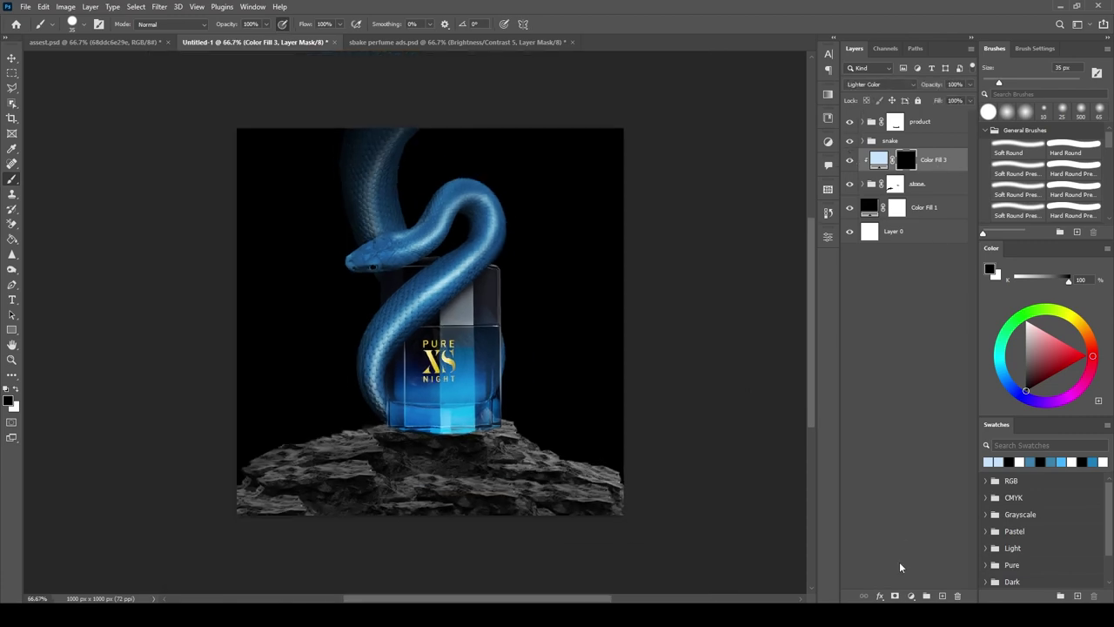
Replace a stray Hue/Saturation layer with Color Balance, setting midtones Cyan -22, Blue +14.
click(911, 596)
click(935, 490)
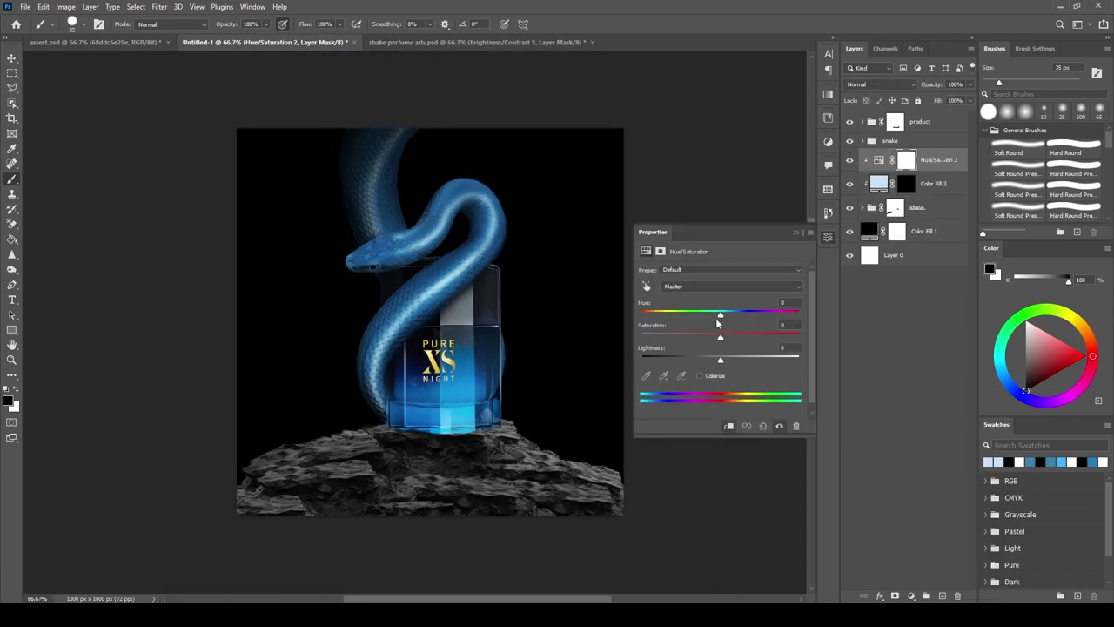
click(797, 235)
key(ctrl+z)
click(911, 595)
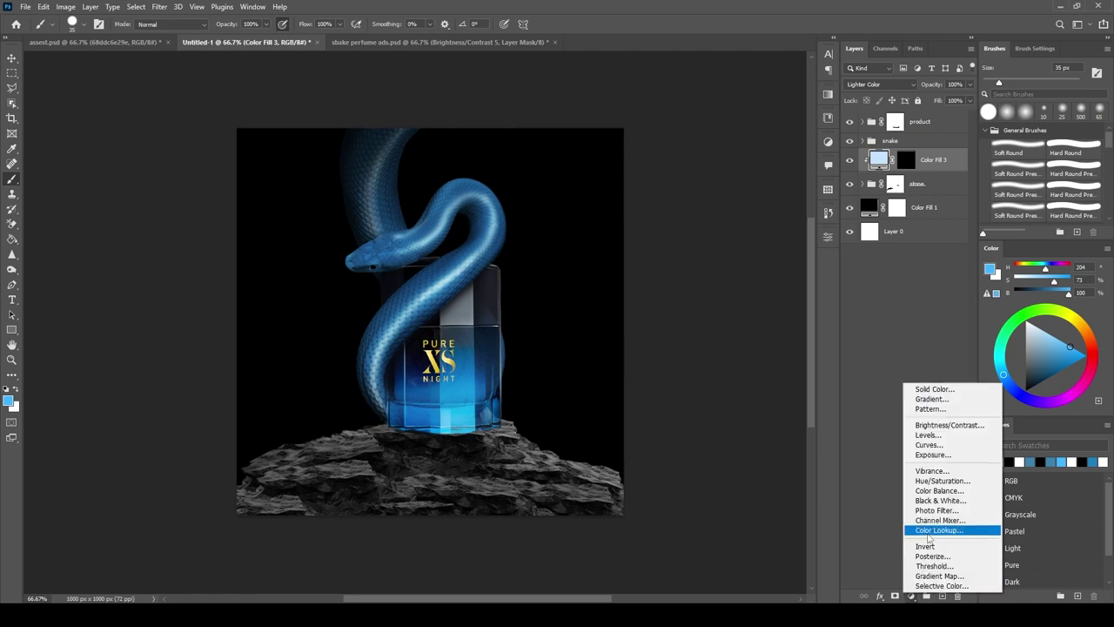
click(929, 491)
drag(704, 334, 714, 335)
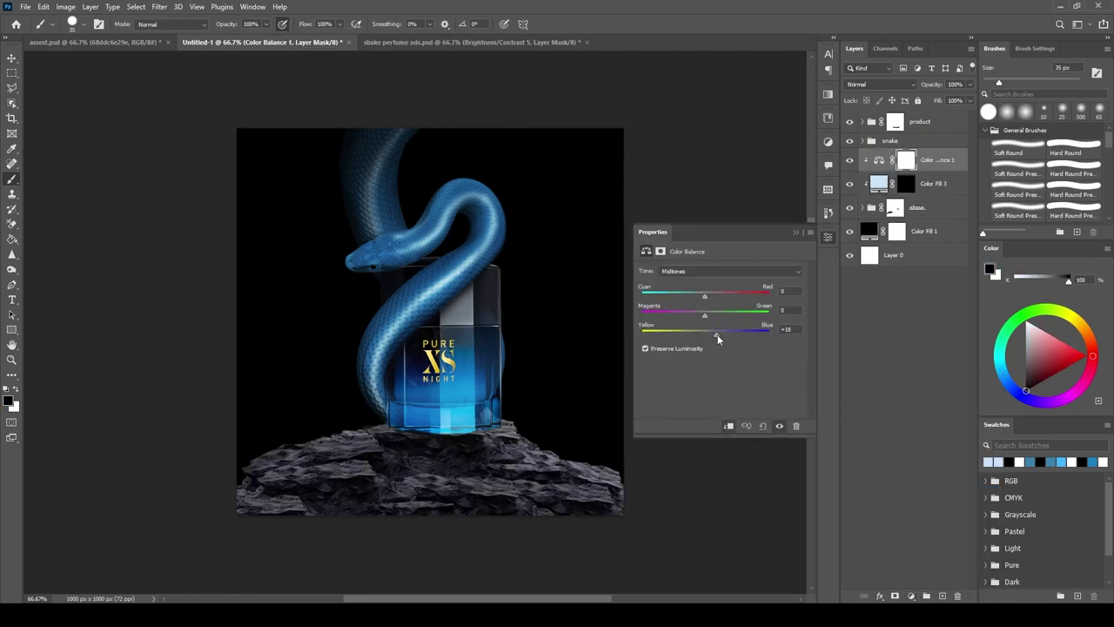
drag(704, 297, 693, 299)
Shift Shadows and Highlights toward cyan and blue, then compare with the adjustment off.
click(701, 270)
click(698, 289)
click(696, 271)
mouse_move(705, 298)
mouse_down()
mouse_move(714, 334)
mouse_move(693, 299)
mouse_up()
click(696, 270)
click(684, 298)
click(795, 232)
click(849, 160)
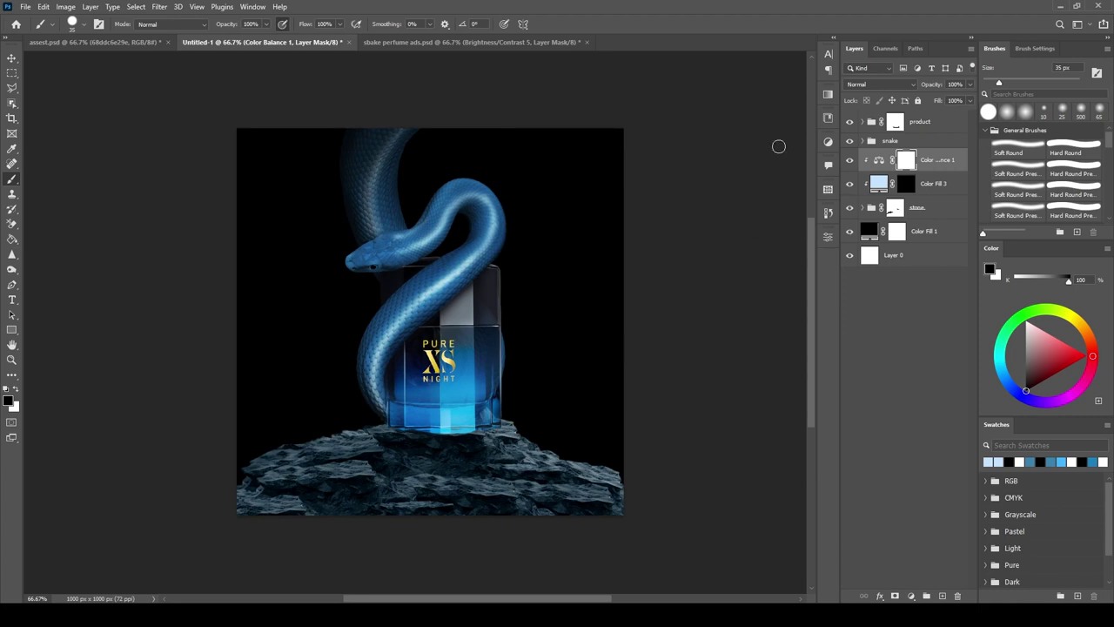
key(alt+bracketleft)
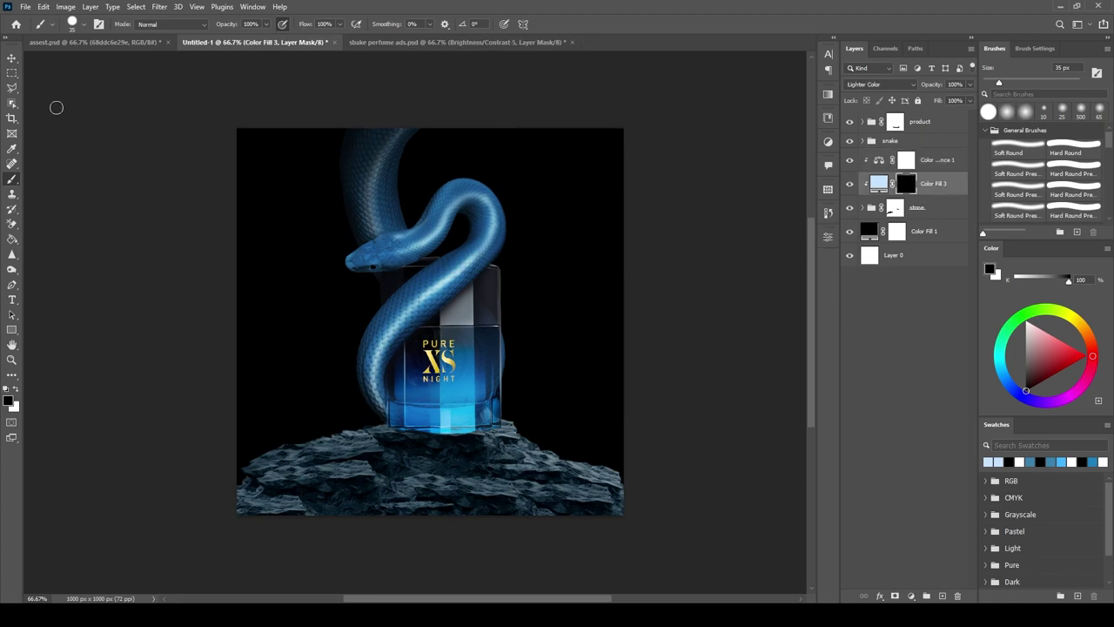
Paint white on the Color Fill 3 mask with a smaller brush to brighten rocks by the bottle base.
key(x)
click(508, 425)
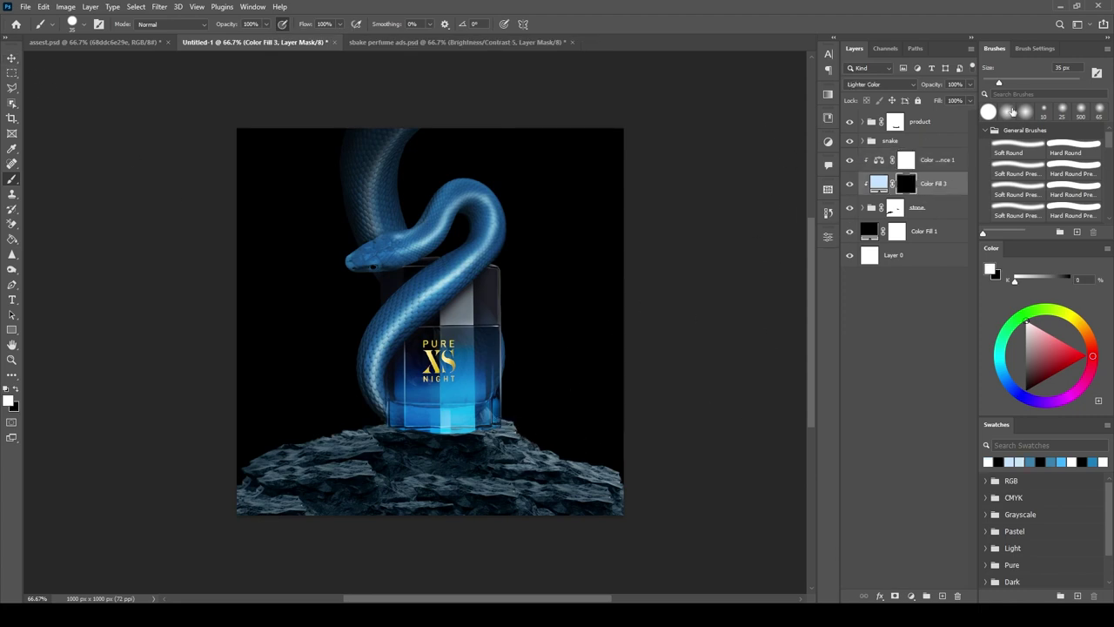
key(bracketleft)
scroll(534, 390, up, 2)
scroll(488, 340, up, 1)
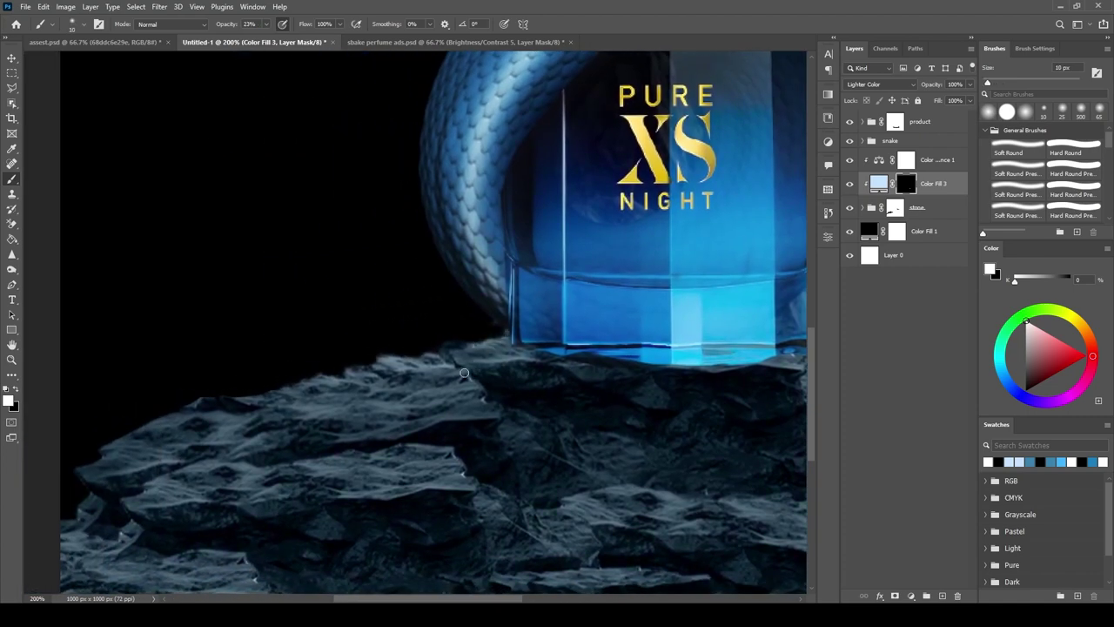
mouse_move(406, 426)
mouse_down()
mouse_move(374, 435)
mouse_move(404, 389)
mouse_up()
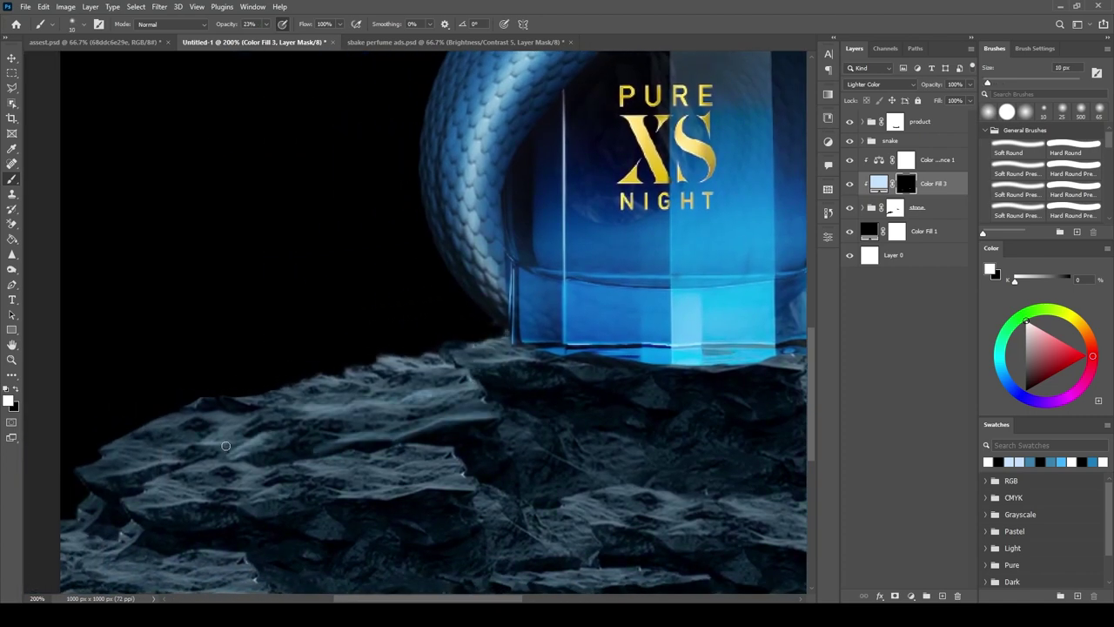
mouse_move(154, 458)
mouse_down()
mouse_move(278, 514)
mouse_move(475, 489)
mouse_up()
drag(392, 488, 522, 369)
drag(362, 457, 334, 475)
Brighten further rock highlights to the left along the rock edges.
drag(513, 423, 270, 484)
drag(726, 301, 465, 313)
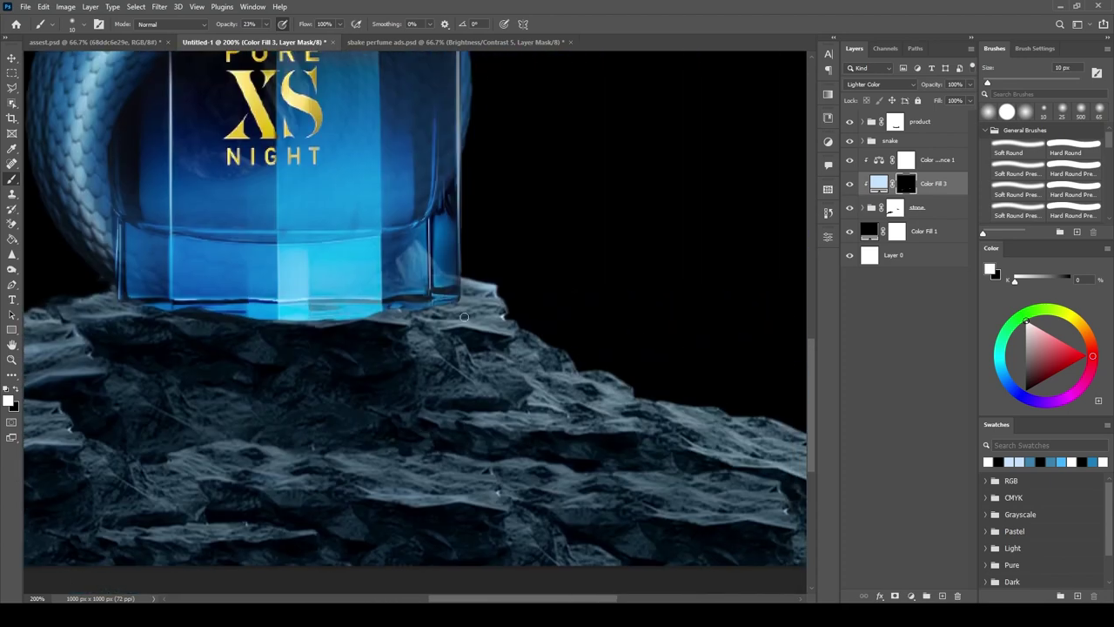
mouse_move(532, 362)
mouse_down()
mouse_move(623, 404)
mouse_move(623, 384)
mouse_up()
drag(731, 415, 494, 363)
drag(659, 361, 596, 361)
mouse_move(644, 383)
mouse_down()
mouse_move(709, 400)
mouse_move(740, 443)
mouse_move(600, 479)
mouse_move(602, 409)
mouse_up()
scroll(599, 409, down, 3)
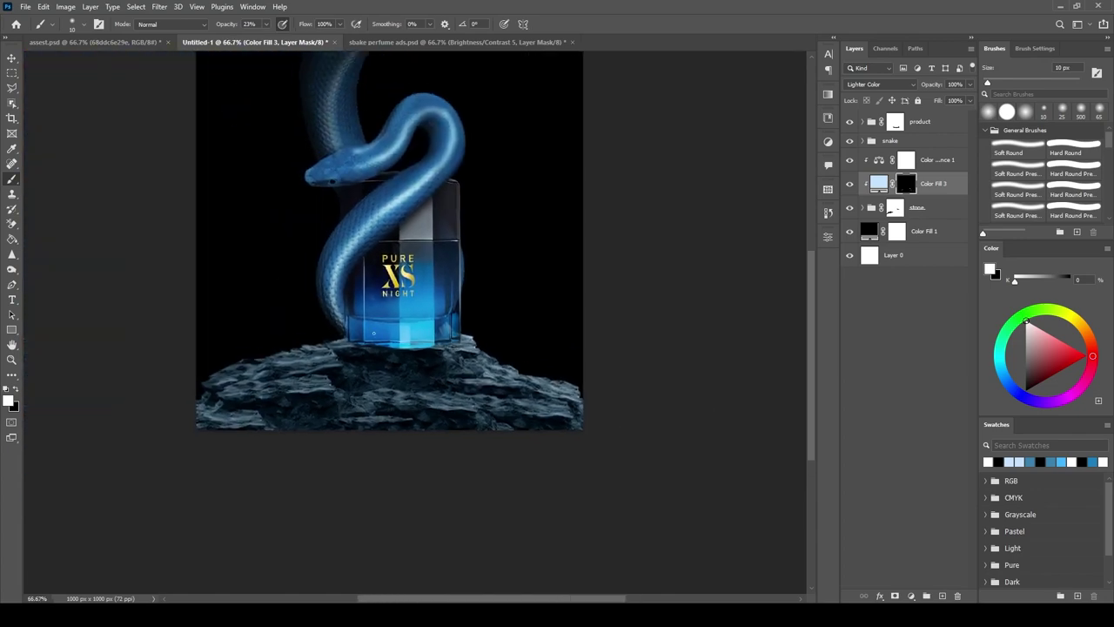
Add a Levels layer with output white 151, masked to darken only the lower rocks.
click(911, 595)
click(931, 435)
drag(800, 380, 742, 390)
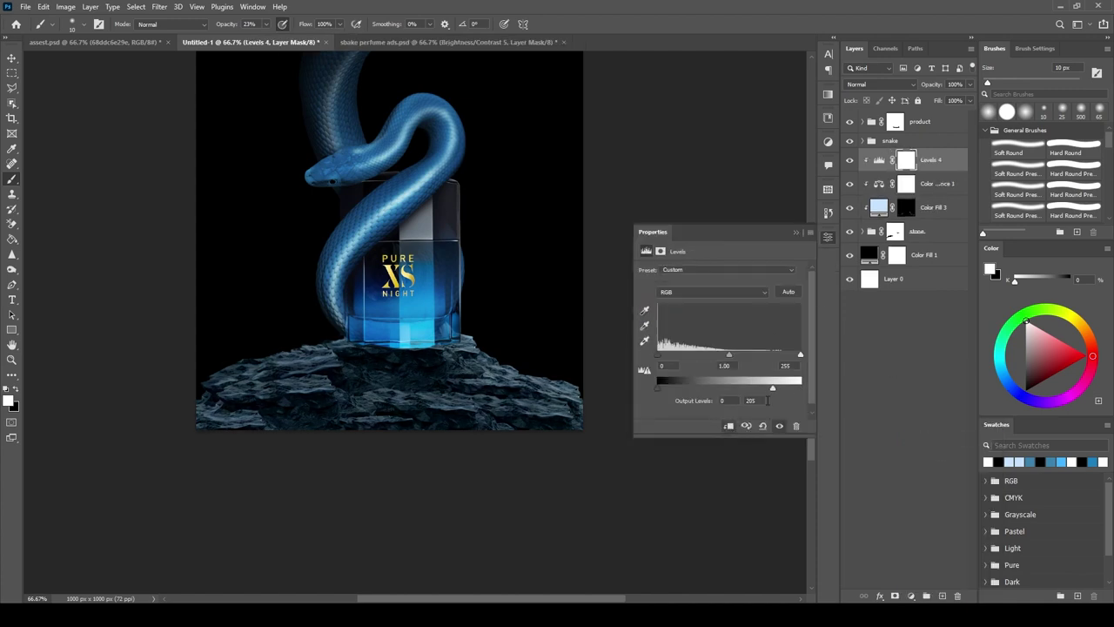
click(796, 232)
key(bracketright)
key(bracketright)
key(bracketright)
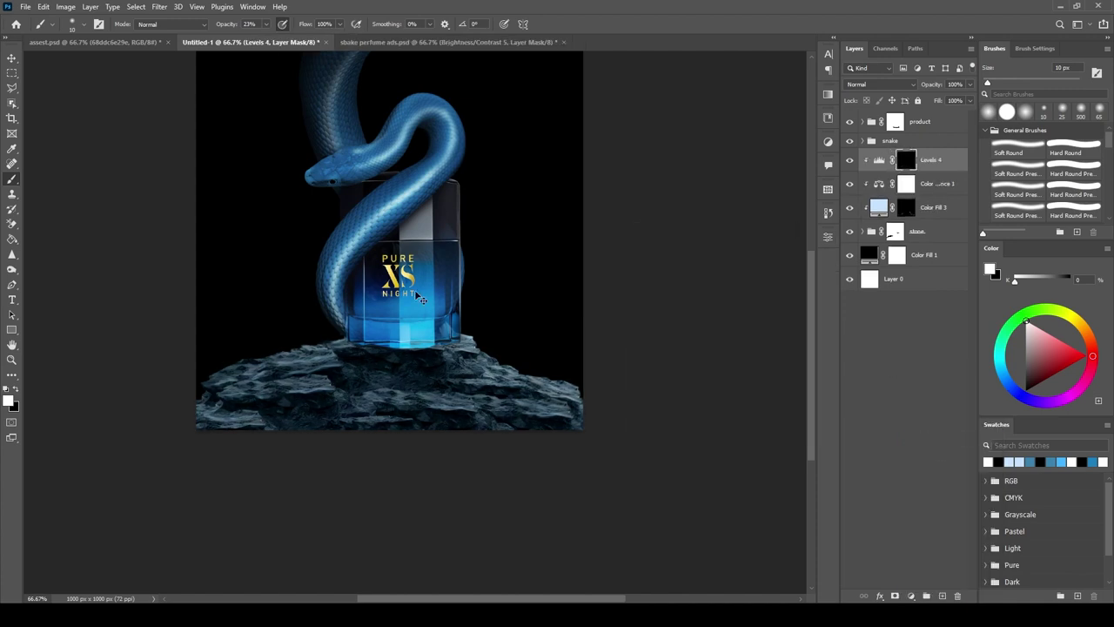
key(x)
key(x)
mouse_move(340, 401)
mouse_down()
mouse_move(203, 435)
mouse_move(385, 373)
mouse_move(578, 443)
mouse_move(385, 368)
mouse_move(323, 323)
mouse_move(448, 318)
mouse_move(354, 375)
mouse_up()
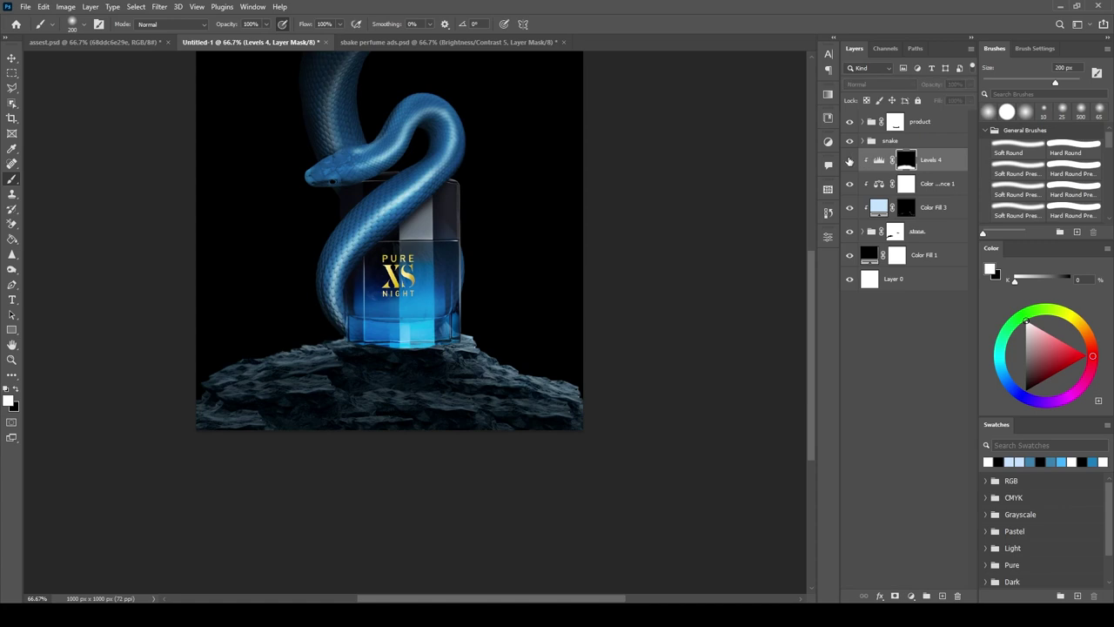
drag(681, 293, 654, 328)
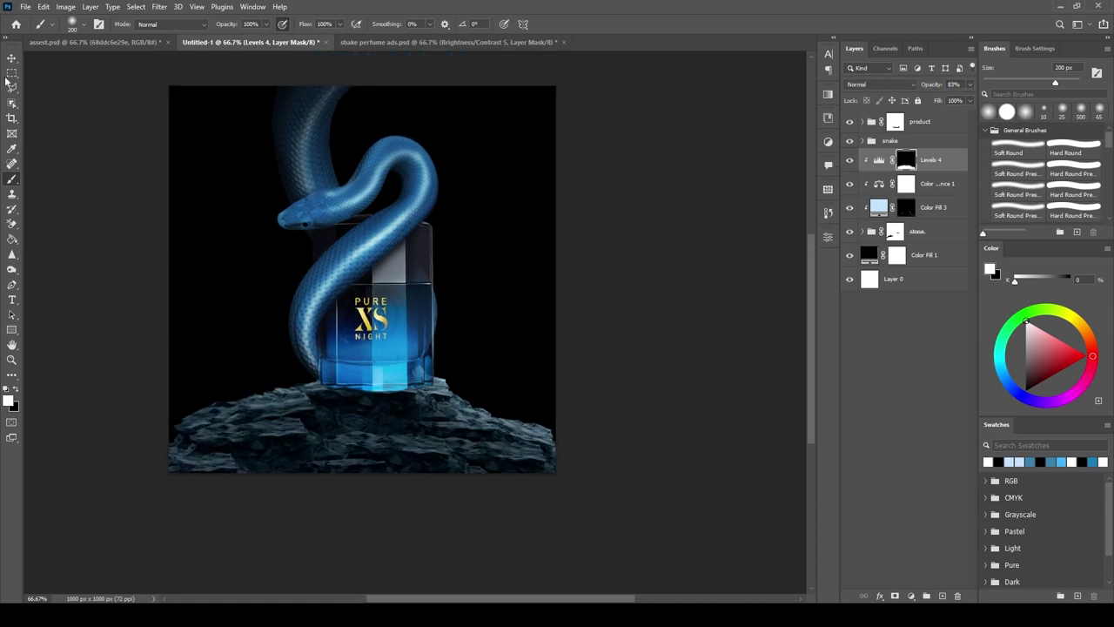
Paint a soft blue dab on a new layer and enlarge it into a glow behind the bottle.
key(v)
drag(538, 401, 555, 405)
click(942, 596)
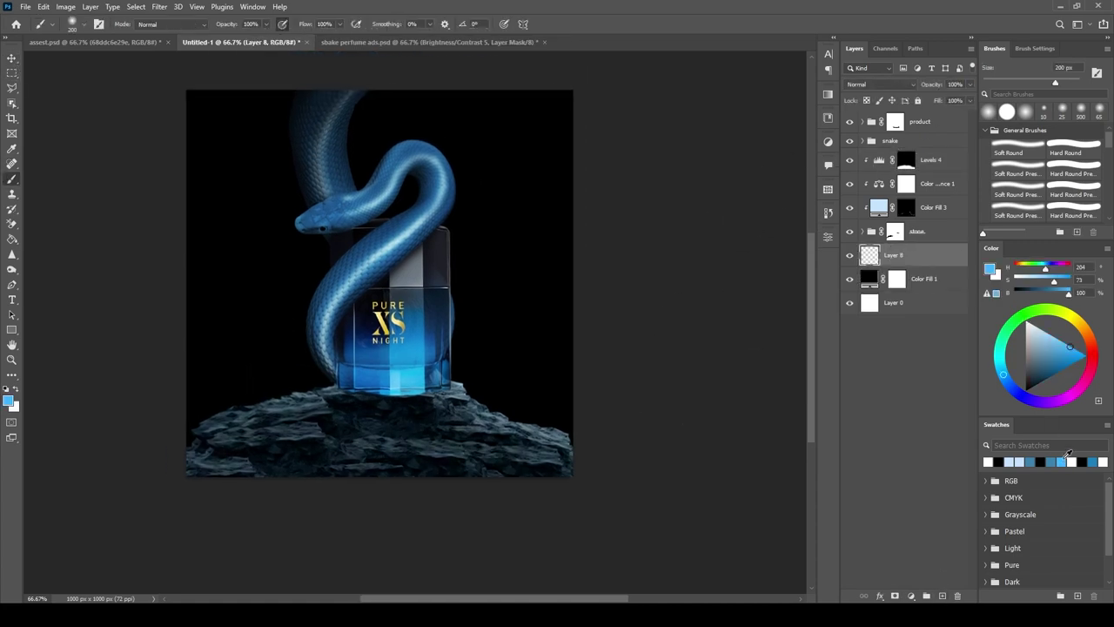
click(308, 276)
key(ctrl+t)
mouse_move(465, 357)
mouse_down()
mouse_move(607, 366)
mouse_move(516, 361)
mouse_up()
key(Return)
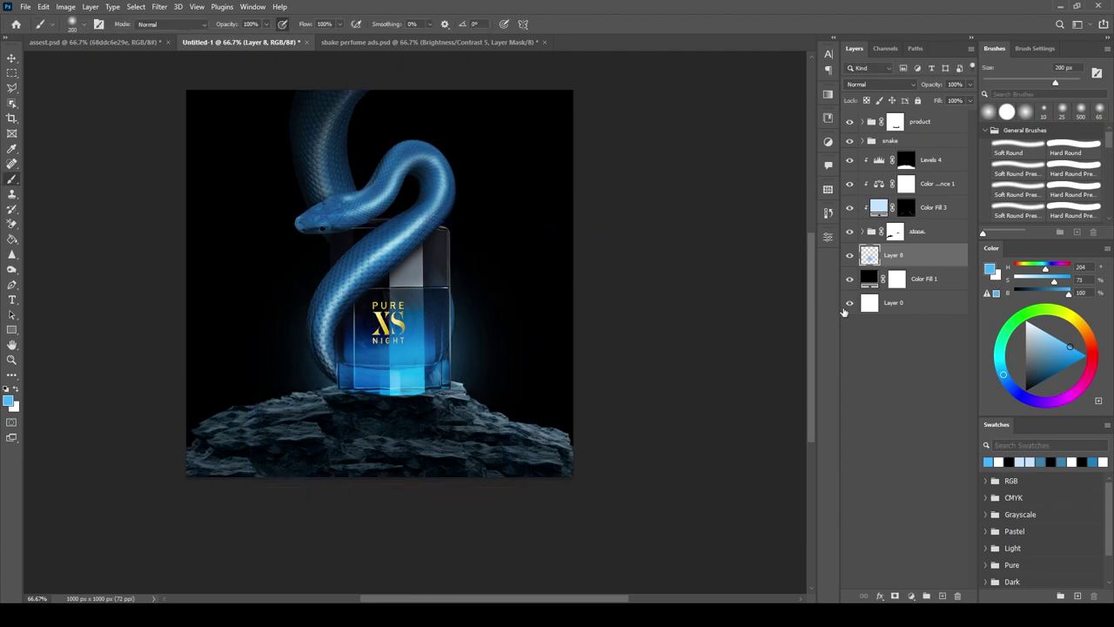
Add a light-blue glow on the bottle and a scaled duplicate of the blue glow.
click(942, 595)
click(461, 340)
key(ctrl+t)
mouse_move(446, 345)
mouse_down()
mouse_move(455, 360)
mouse_move(616, 353)
mouse_move(461, 492)
mouse_up()
key(Return)
key(b)
click(911, 280)
key(ctrl+j)
key(ctrl+t)
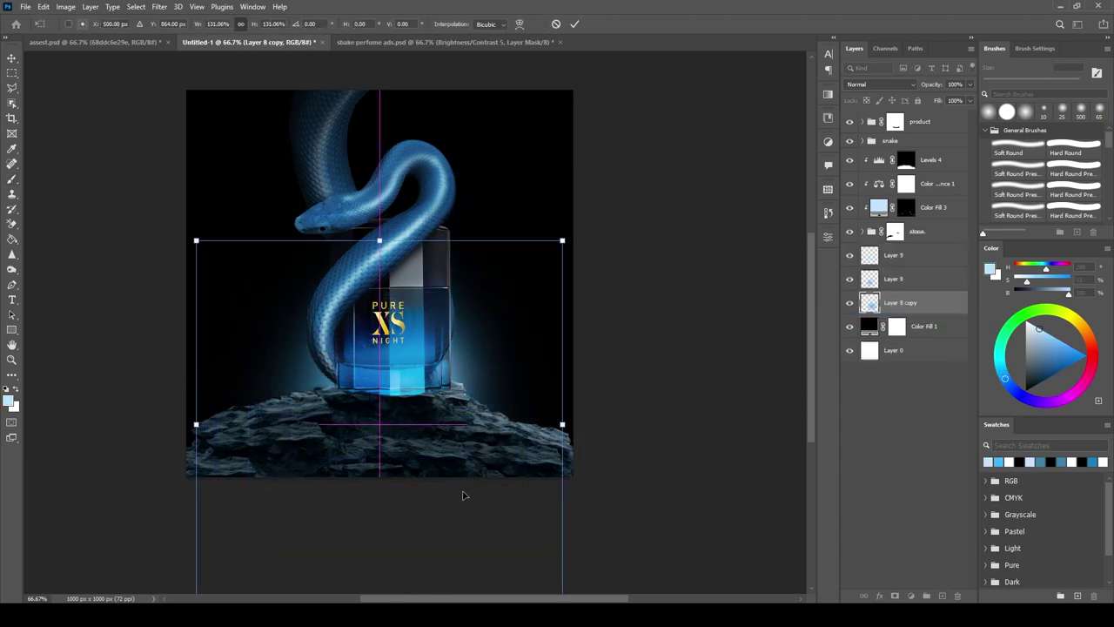
key(Return)
Hide part of the light-blue tint by painting black on the colour fill mask.
click(906, 207)
key(x)
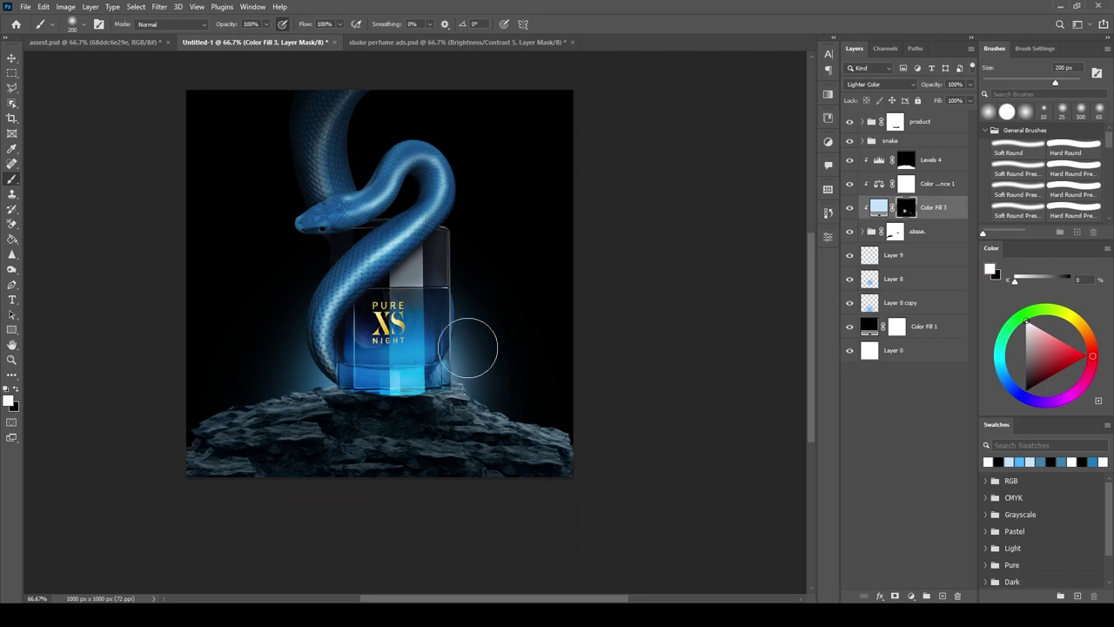
drag(473, 336, 453, 375)
key(v)
drag(99, 219, 108, 231)
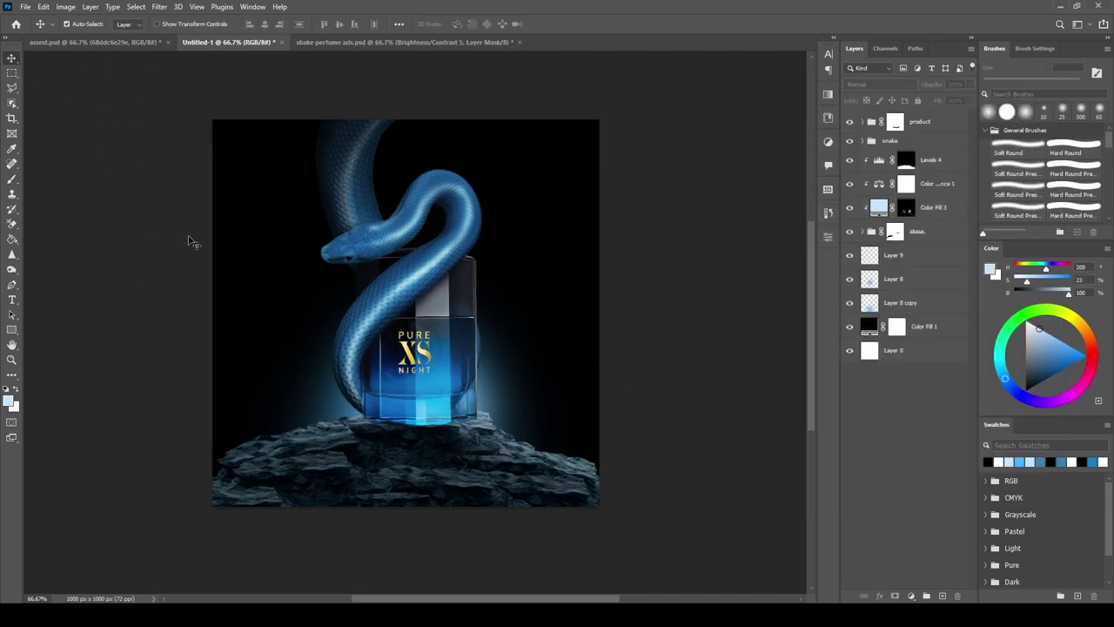
Paint a white glow on a new layer, duplicate it and place it at the bottle base.
key(ctrl+shift+alt+n)
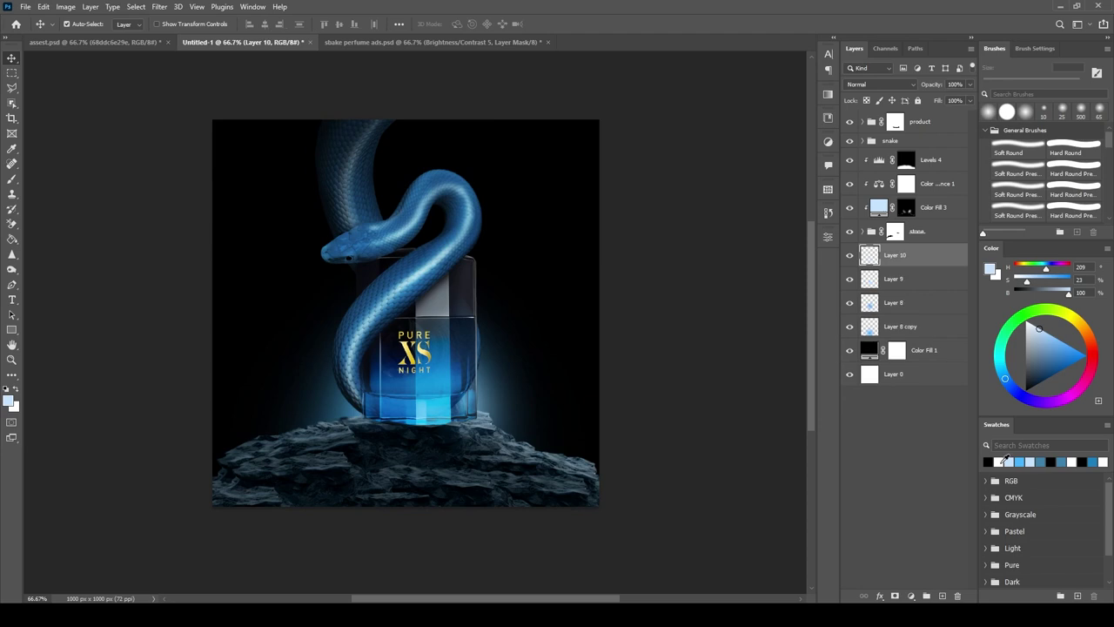
key(x)
key(b)
click(485, 241)
key(ctrl+j)
key(ctrl+t)
drag(509, 265, 413, 436)
key(Return)
click(736, 444)
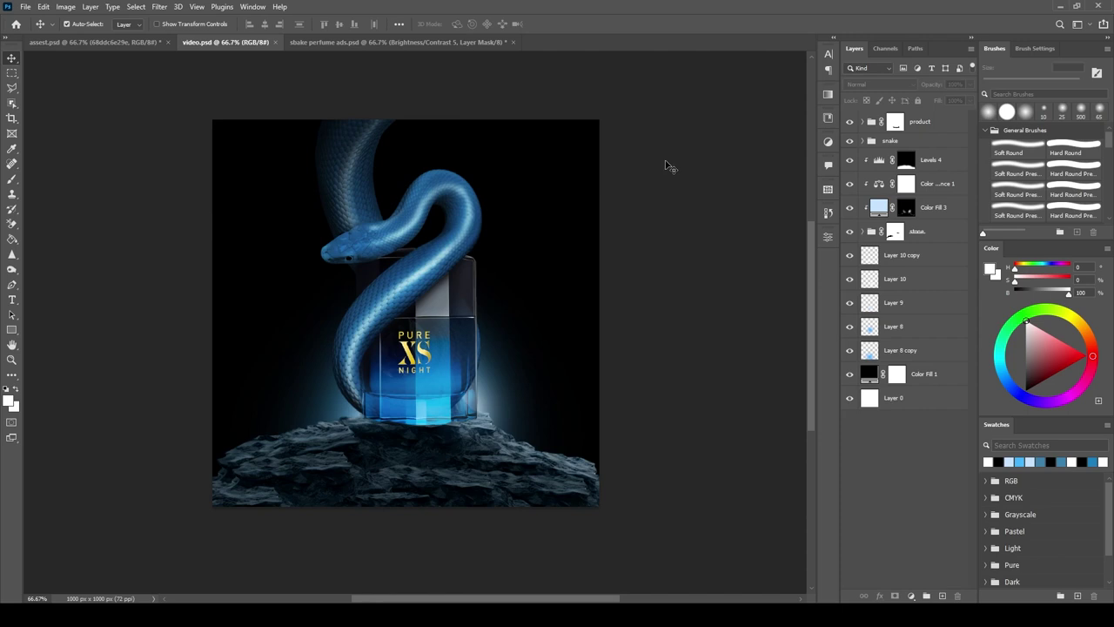
Paint a soft white glow on a new top layer and stretch it into a tall beam over the bottle.
click(428, 402)
click(861, 123)
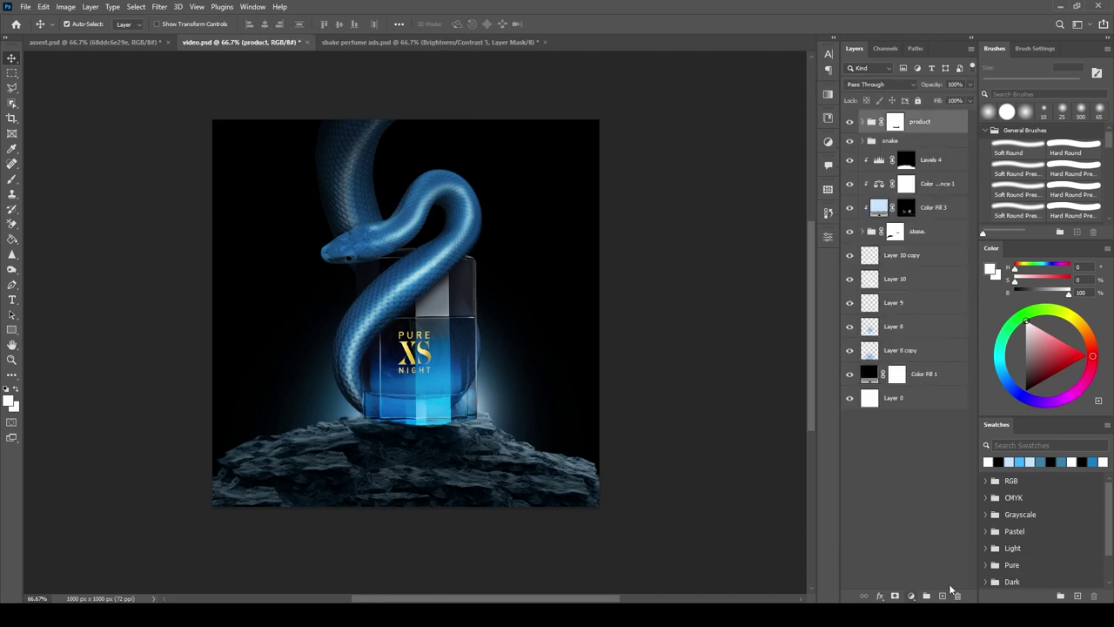
click(941, 595)
key(b)
click(429, 334)
key(ctrl+t)
drag(429, 396, 429, 548)
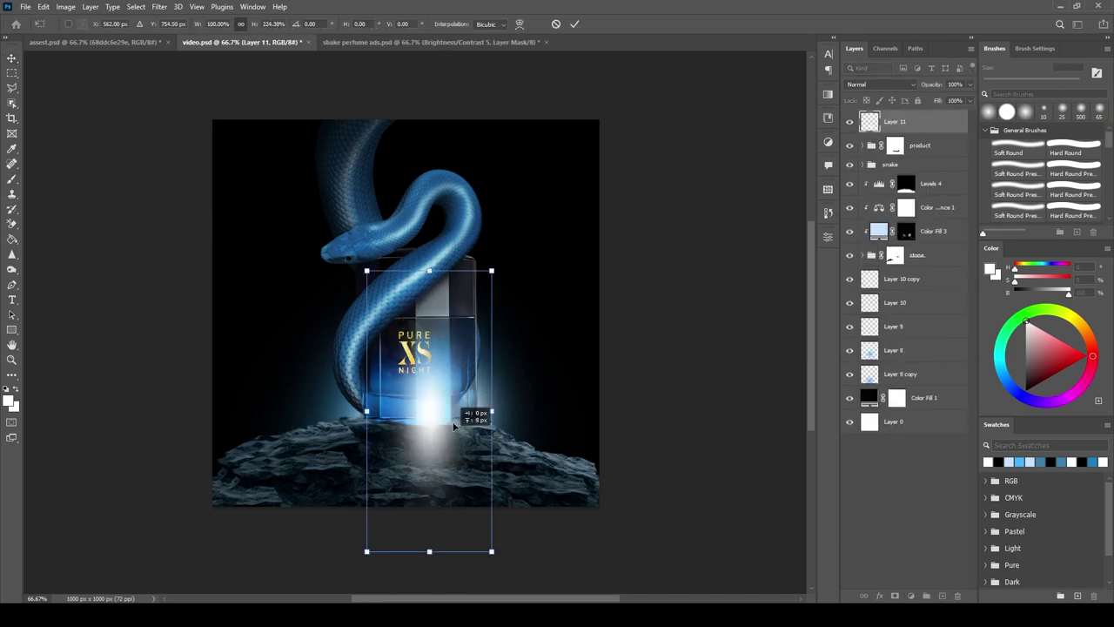
mouse_move(368, 334)
mouse_down()
mouse_move(432, 333)
mouse_move(444, 405)
mouse_move(460, 407)
mouse_up()
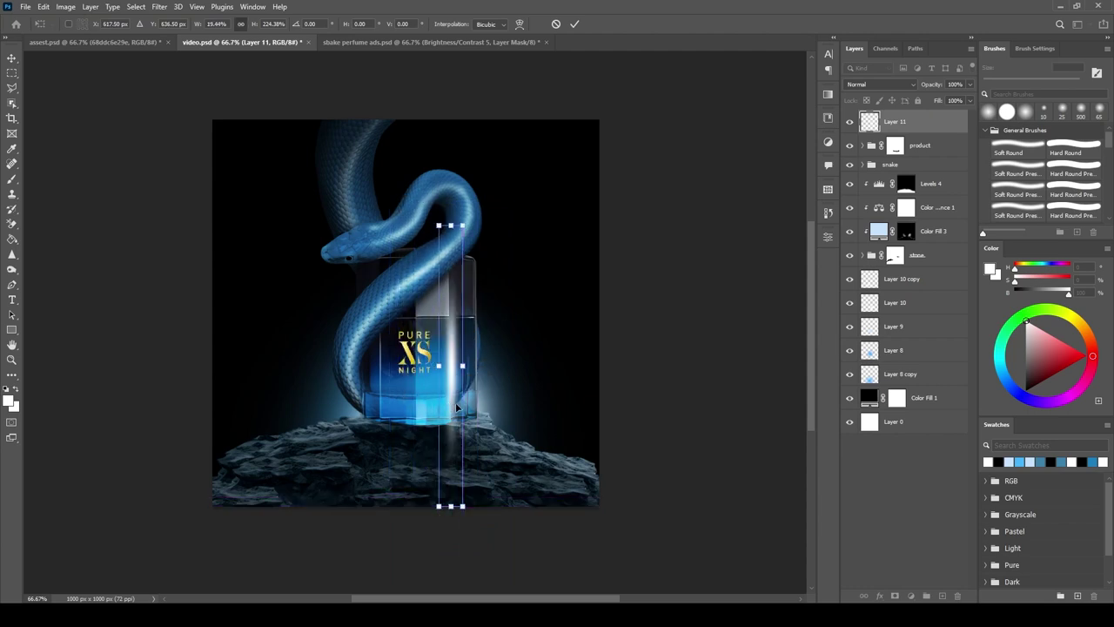
key(Return)
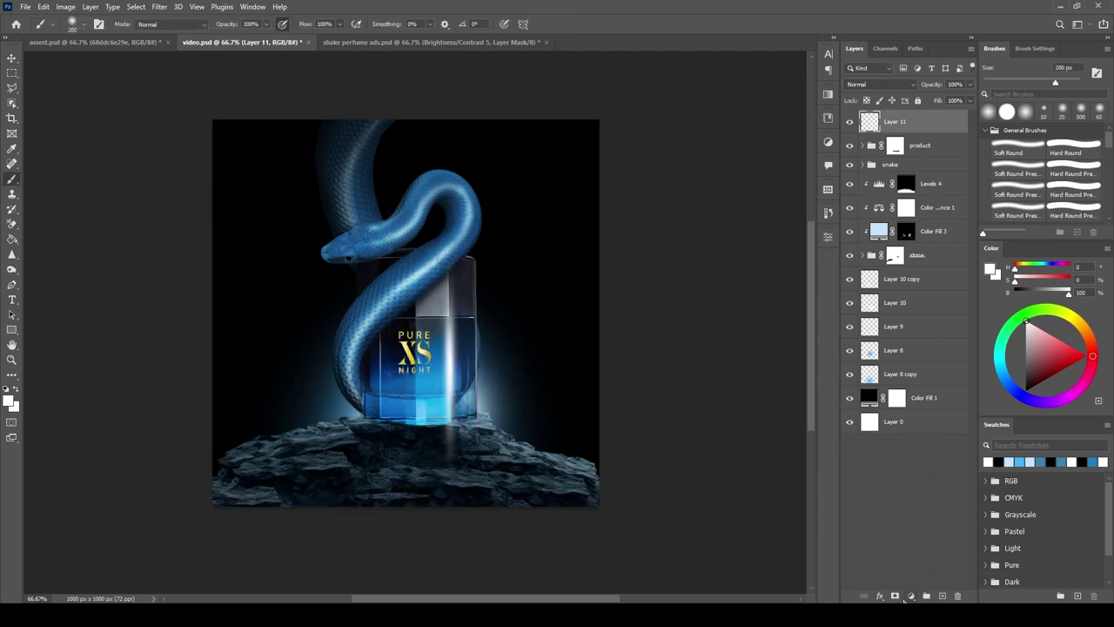
Mask out the top of the light beam and duplicate the beam layer.
click(896, 595)
key(x)
mouse_move(531, 241)
mouse_down()
mouse_move(485, 311)
mouse_move(428, 460)
mouse_move(478, 277)
mouse_up()
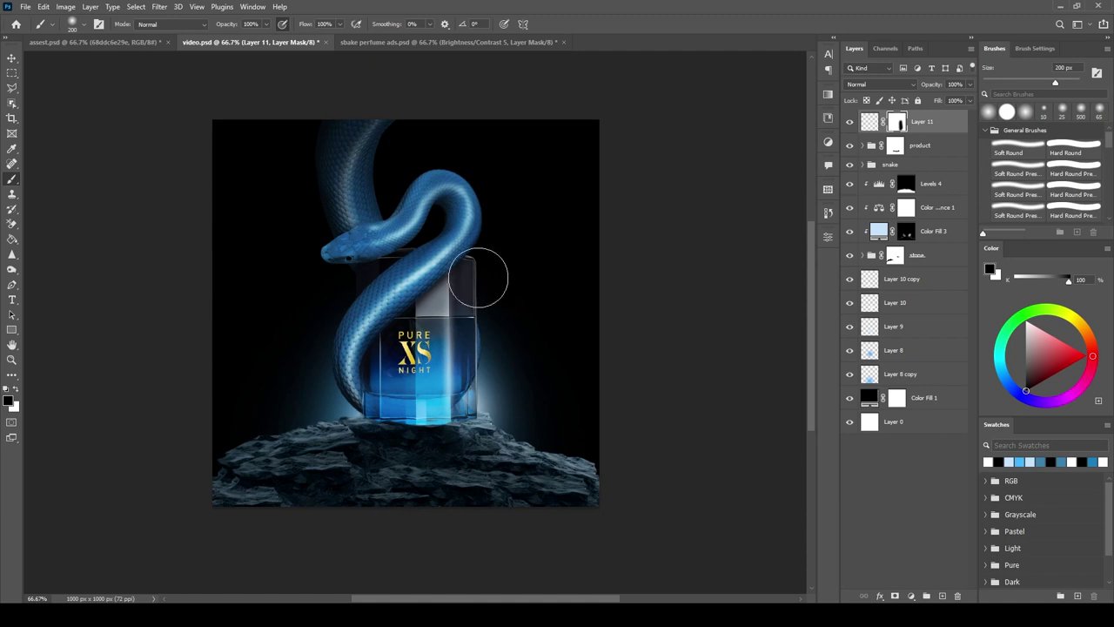
key(ctrl+j)
key(ctrl+t)
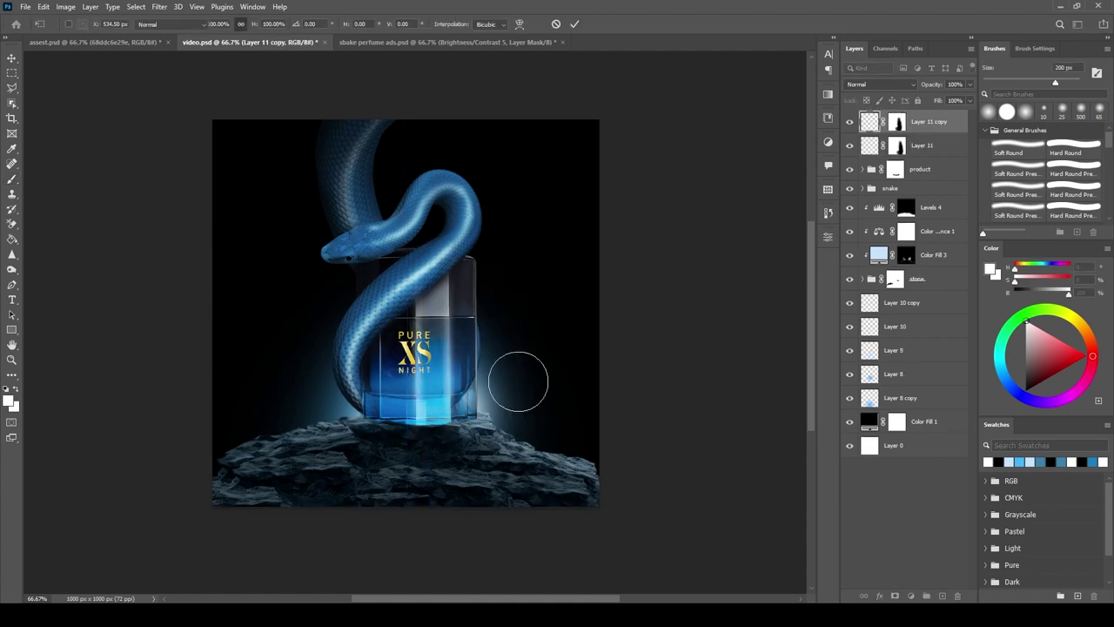
key(Return)
Duplicate the bottle's Layer 4 copy in the product group and set its blend mode to Normal.
click(861, 168)
click(859, 266)
drag(859, 267, 861, 322)
click(879, 84)
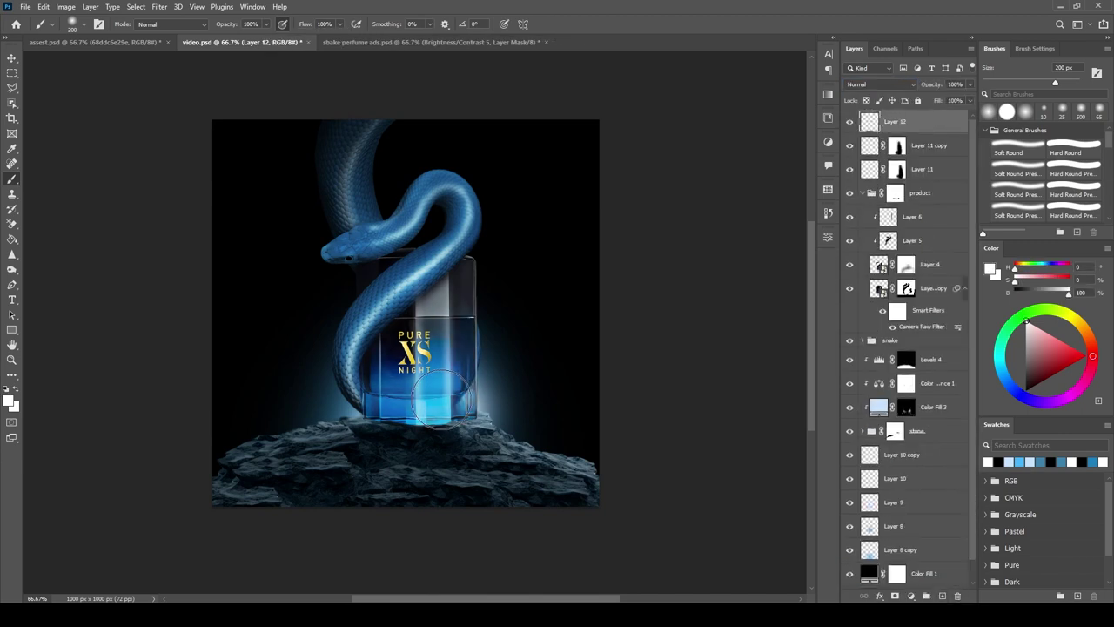
Paint a cyan glow on the rock and reshape it under the bottle.
alt+click(440, 395)
click(425, 446)
key(ctrl+t)
drag(634, 441, 487, 441)
key(Return)
Set the cyan glow layer's blend mode to Lighter Color.
right_click(898, 122)
click(940, 111)
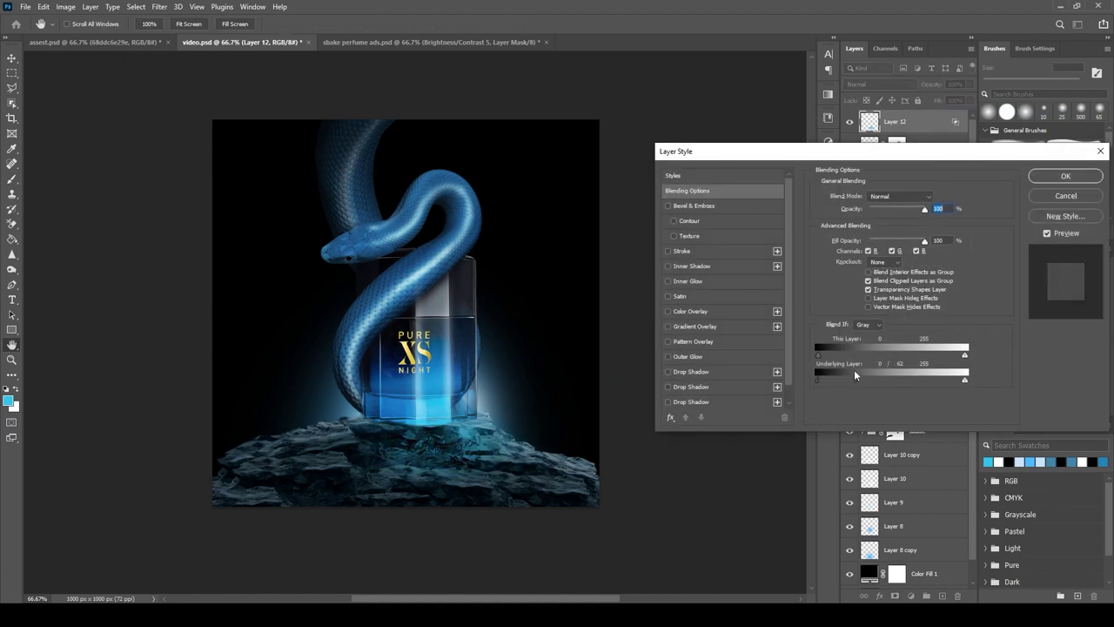
click(1065, 176)
click(877, 84)
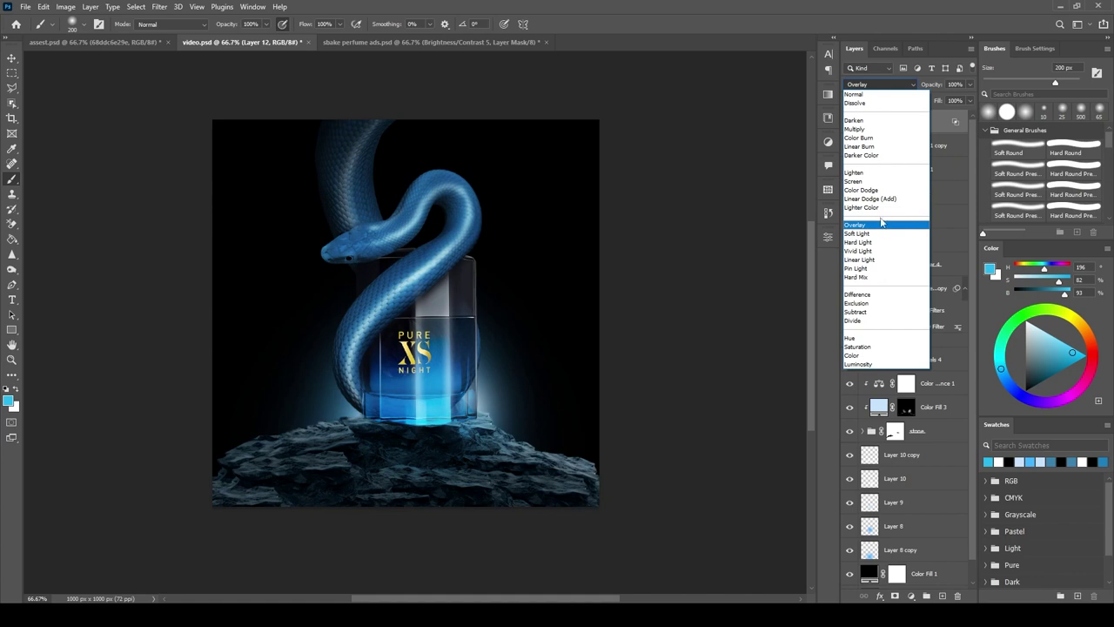
click(877, 209)
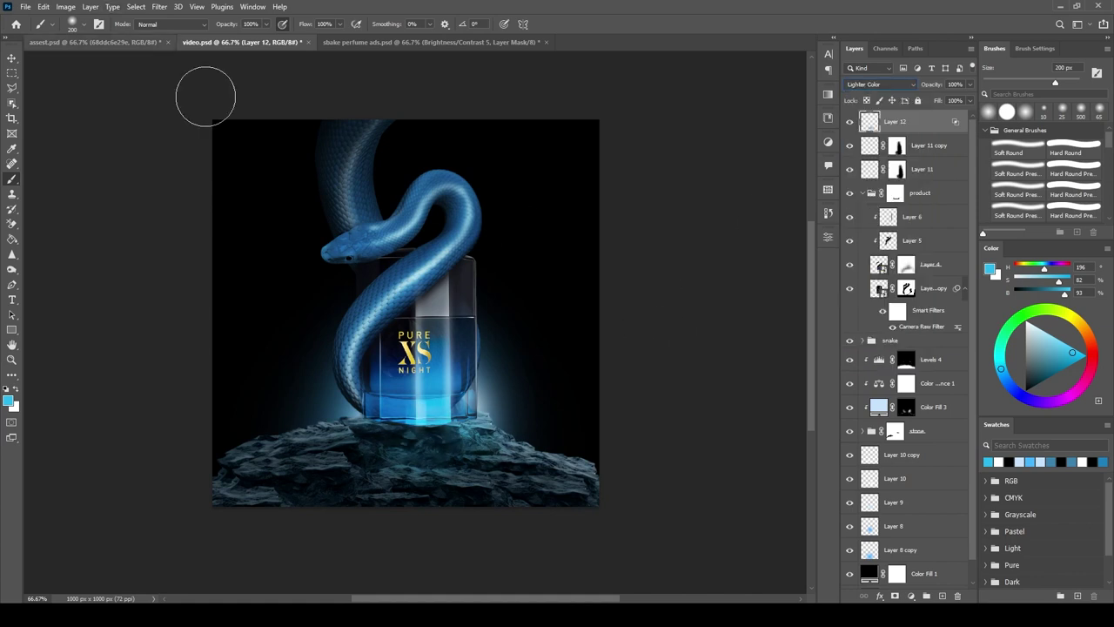
On a new layer above Layer 6, outline the rock base with a polygonal selection.
click(934, 205)
key(ctrl+shift+alt+n)
key(l)
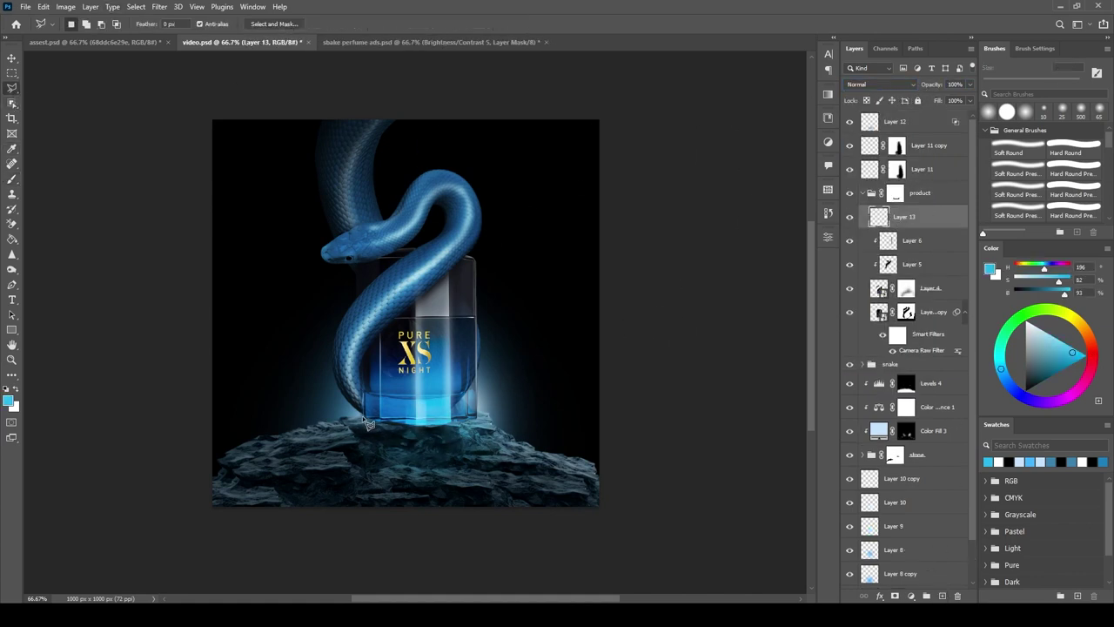
click(397, 477)
click(473, 522)
key(Escape)
click(595, 531)
click(379, 531)
click(370, 429)
Fill the rock-base selection with black instead of white.
key(ctrl+BackSpace)
key(ctrl+d)
key(ctrl+z)
key(ctrl+z)
key(d)
key(ctrl+BackSpace)
key(alt+BackSpace)
Move Layer 13 to the top, set it to Multiply, and lower its opacity to about 50%.
key(ctrl+shift+bracketright)
click(877, 83)
click(871, 118)
drag(939, 88, 917, 90)
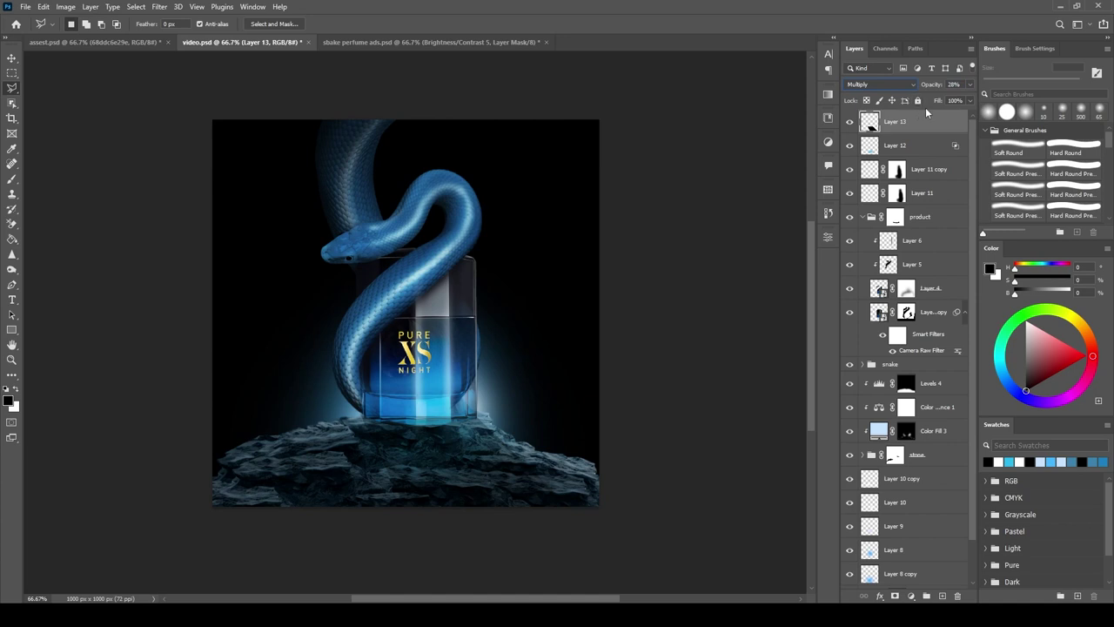
Blur the light beam by 4.2 pixels and mask it along the bottle base.
click(159, 6)
click(340, 199)
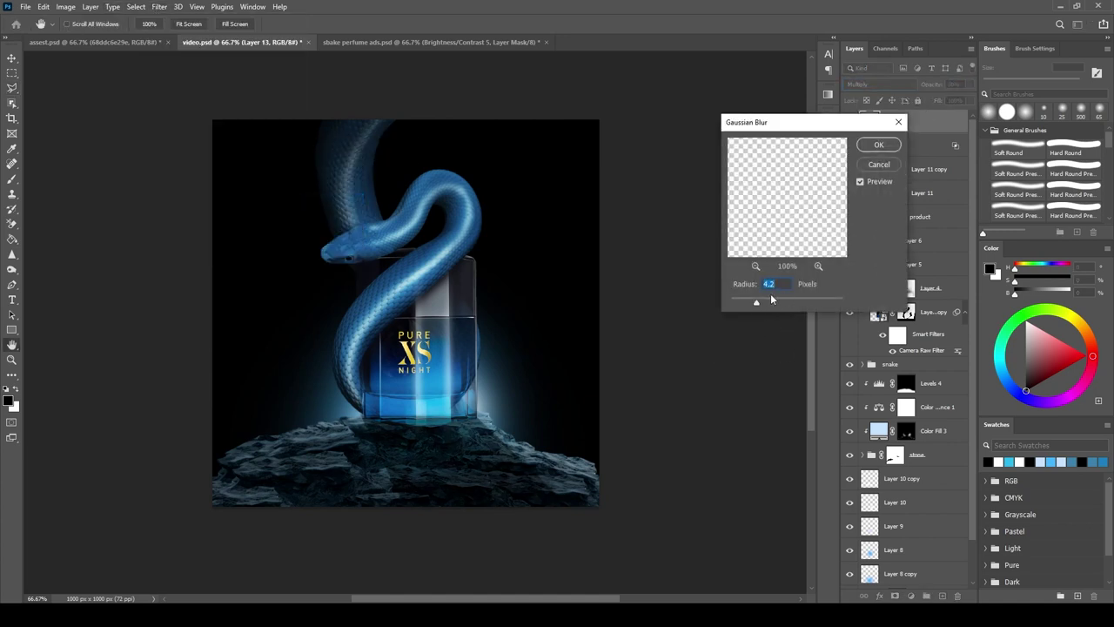
click(878, 144)
click(895, 595)
key(b)
drag(405, 389, 522, 423)
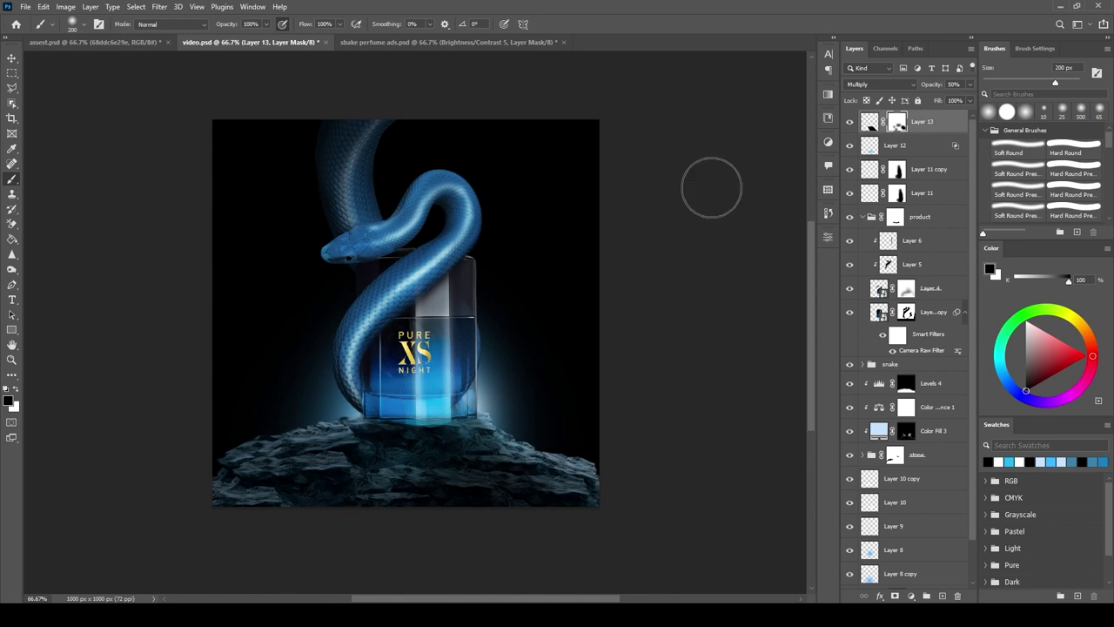
Move Layer 13 below Layer 12 and deselect all layers.
drag(870, 123, 862, 150)
click(897, 145)
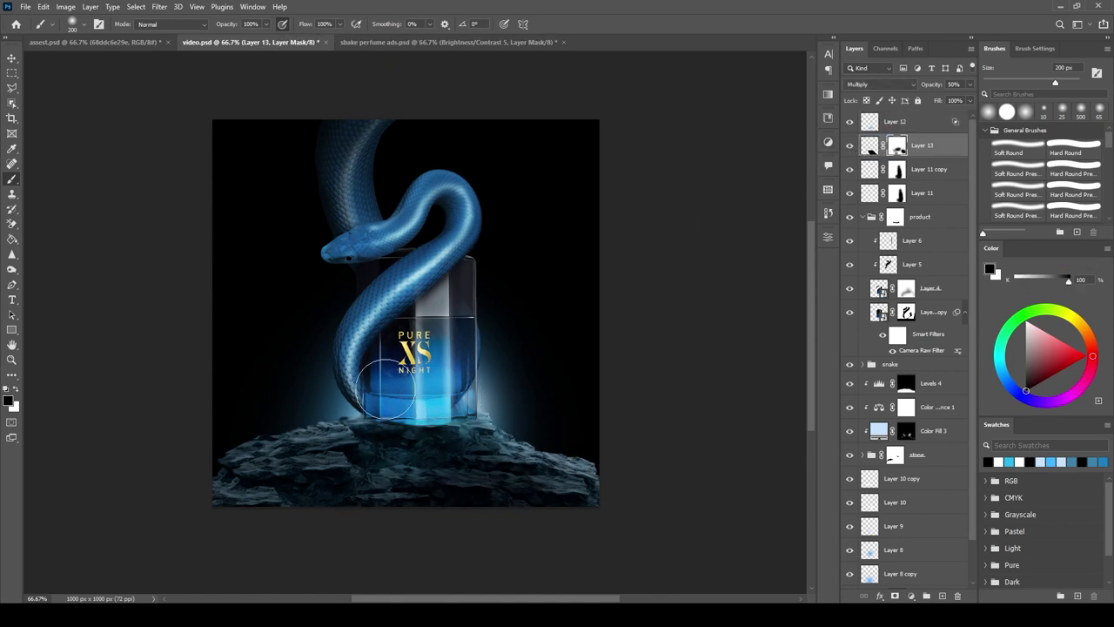
key(m)
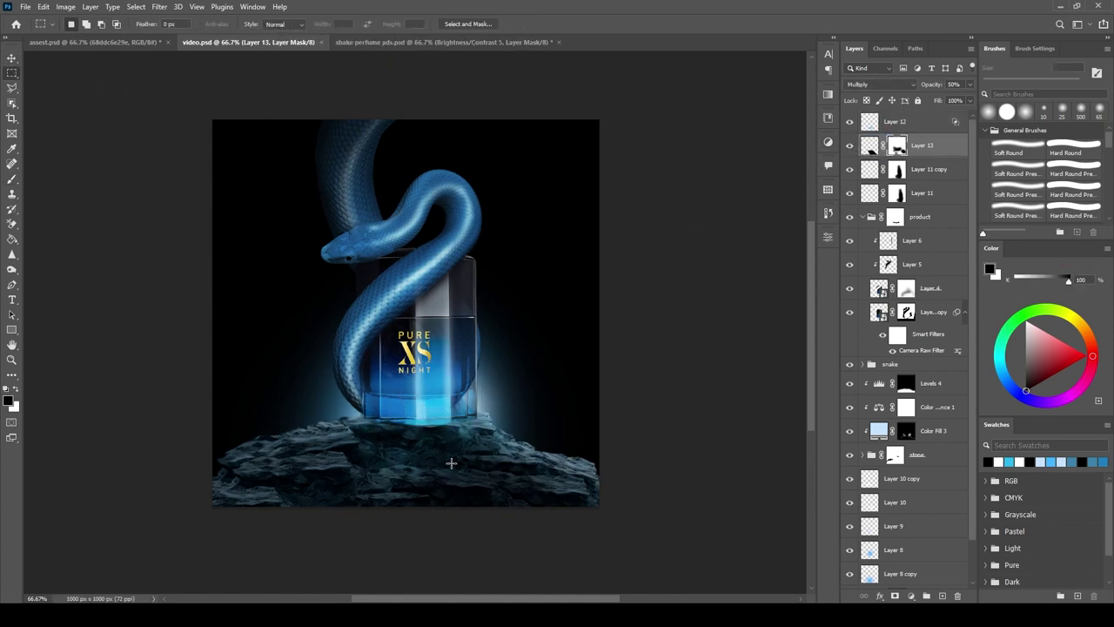
key(v)
click(770, 271)
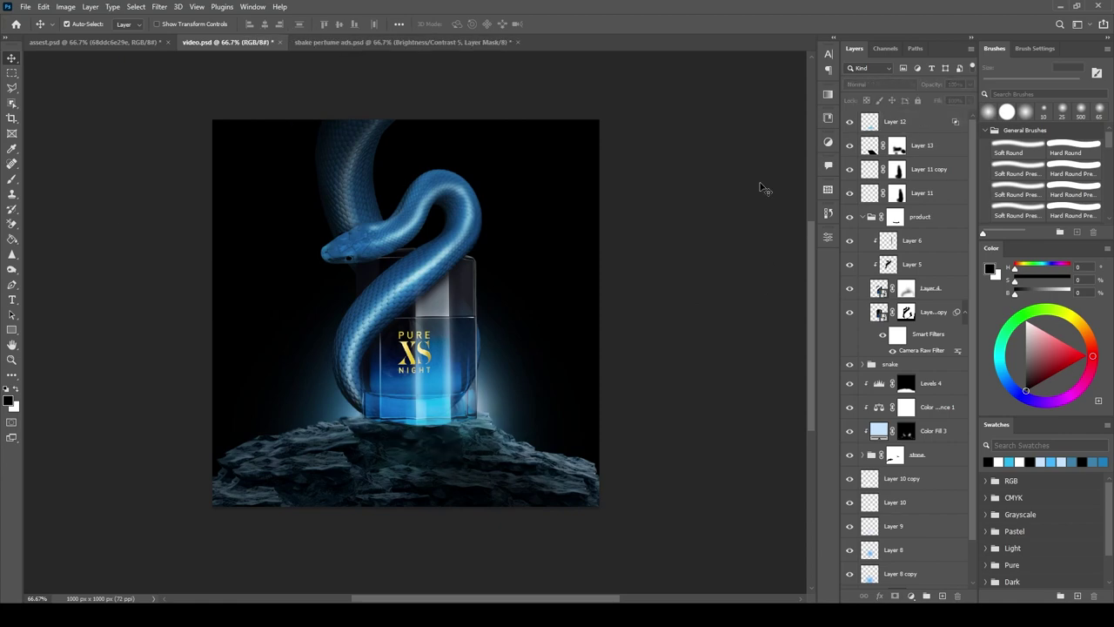
Bring in the star layer from asset.psd, blend it with Screen, and stretch it taller.
key(ctrl+shift+Tab)
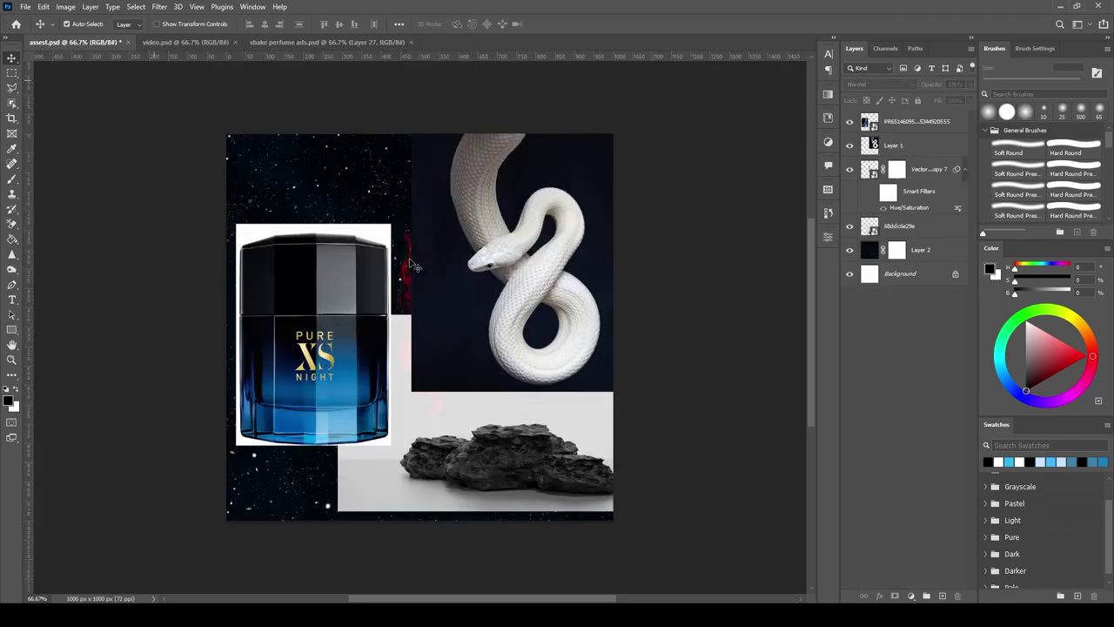
key(ctrl+Tab)
click(879, 85)
click(878, 184)
drag(914, 122, 913, 422)
key(ctrl+bracketright)
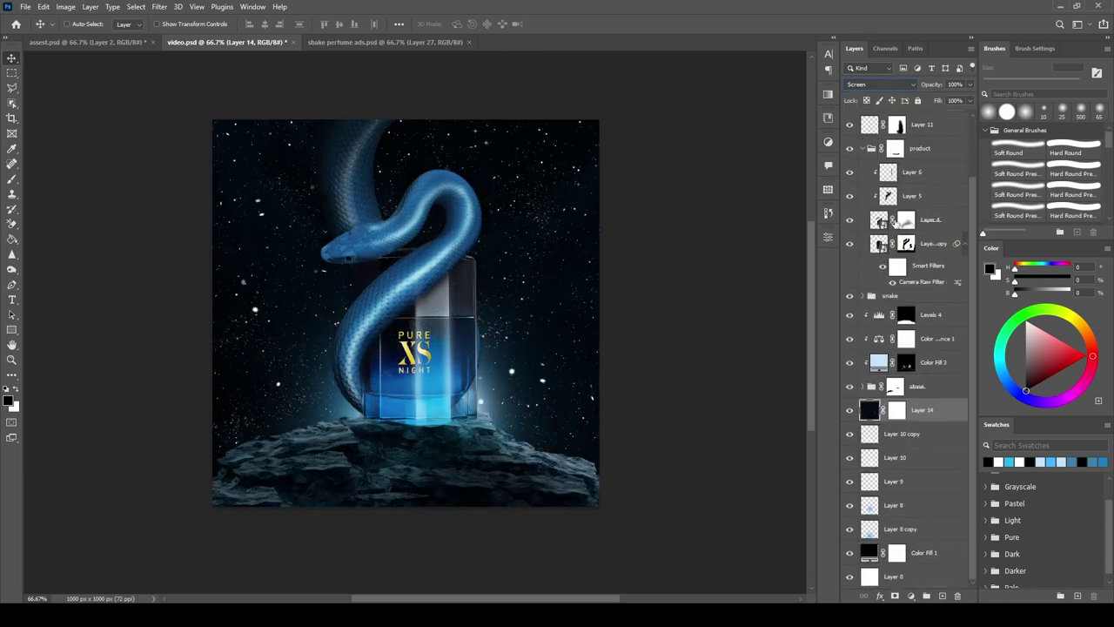
key(ctrl+t)
drag(409, 104, 404, 122)
key(Return)
Invert the star mask, paint sparkles around the snake, and duplicate the sparkle layer.
click(896, 409)
key(ctrl+i)
key(b)
mouse_move(389, 387)
mouse_down()
mouse_move(394, 243)
mouse_move(438, 215)
mouse_move(469, 378)
mouse_up()
key(ctrl+j)
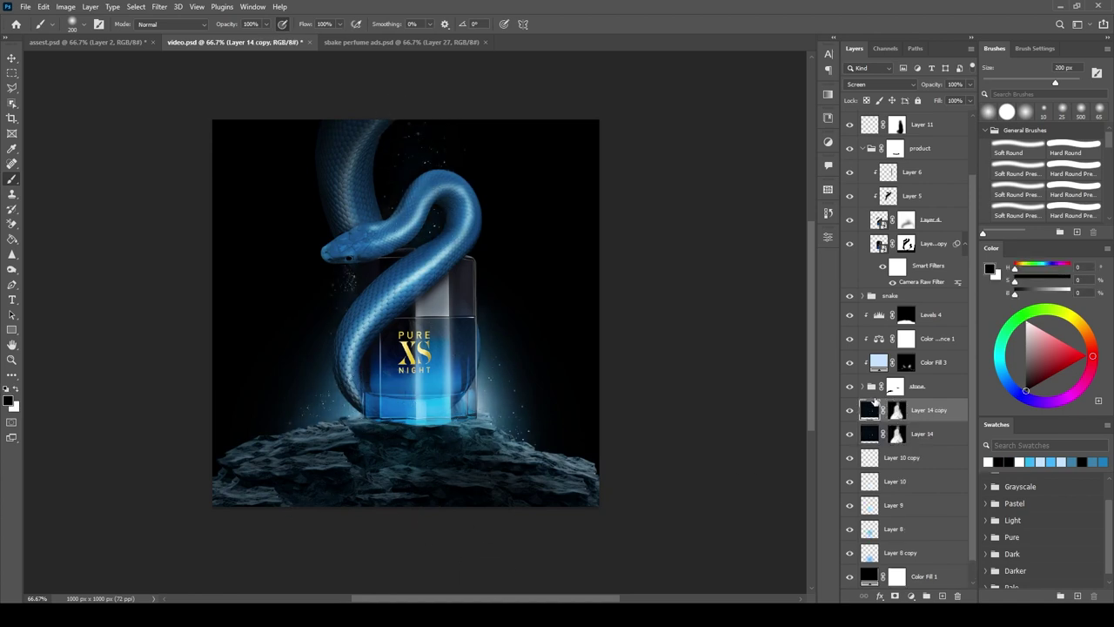
key(x)
drag(360, 268, 348, 273)
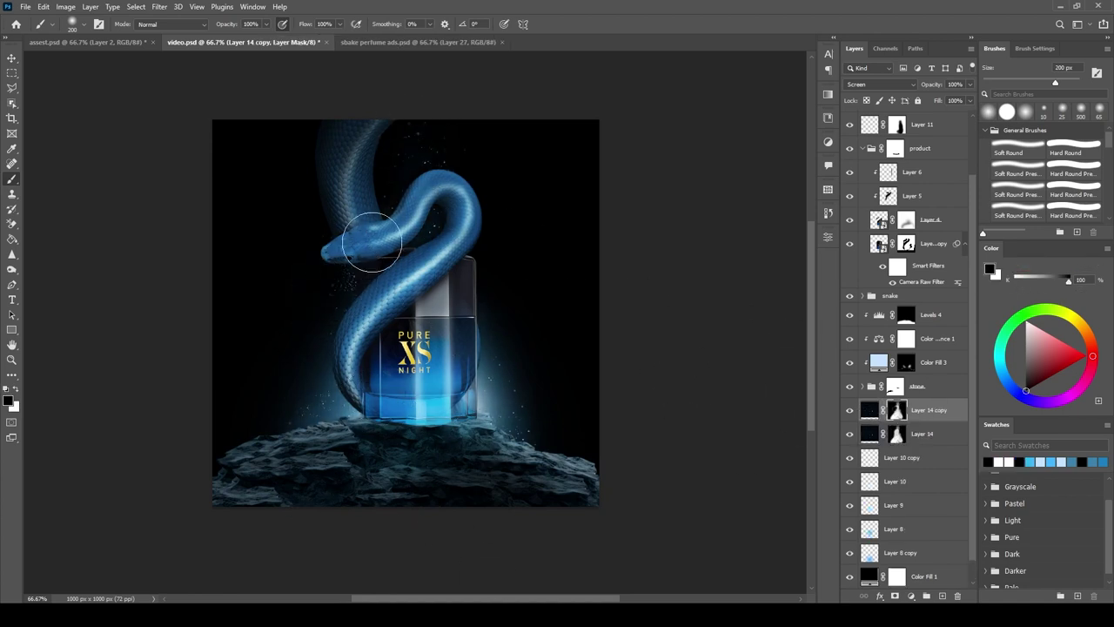
Bring the red light streak from the assets file and turn it blue with Hue/Saturation.
click(11, 58)
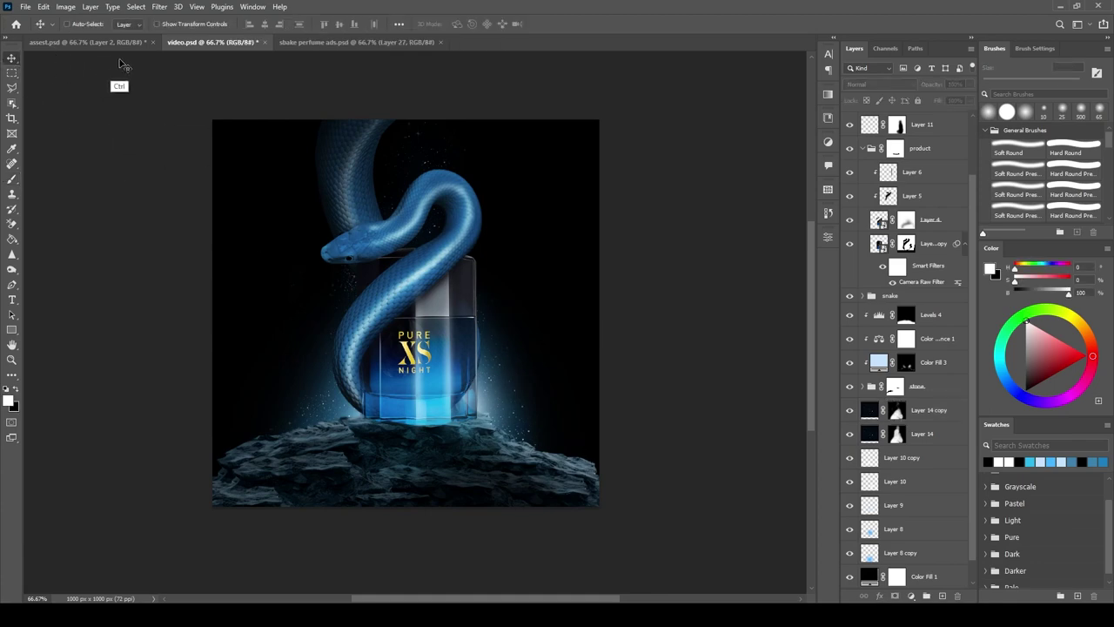
click(87, 42)
drag(314, 156, 609, 230)
click(881, 161)
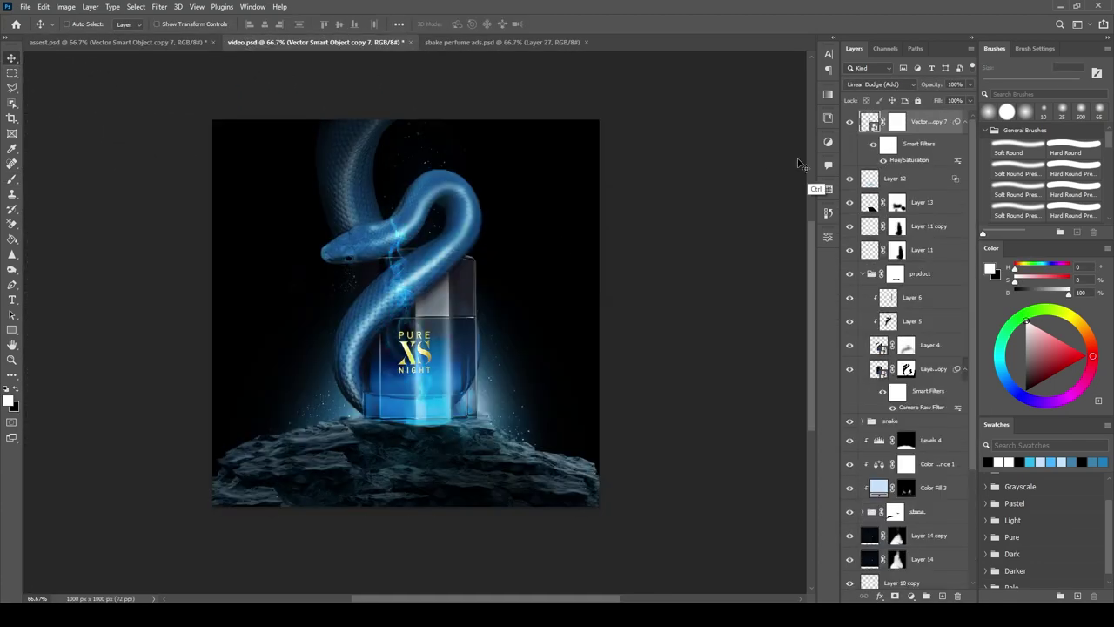
double_click(908, 160)
drag(600, 116, 637, 112)
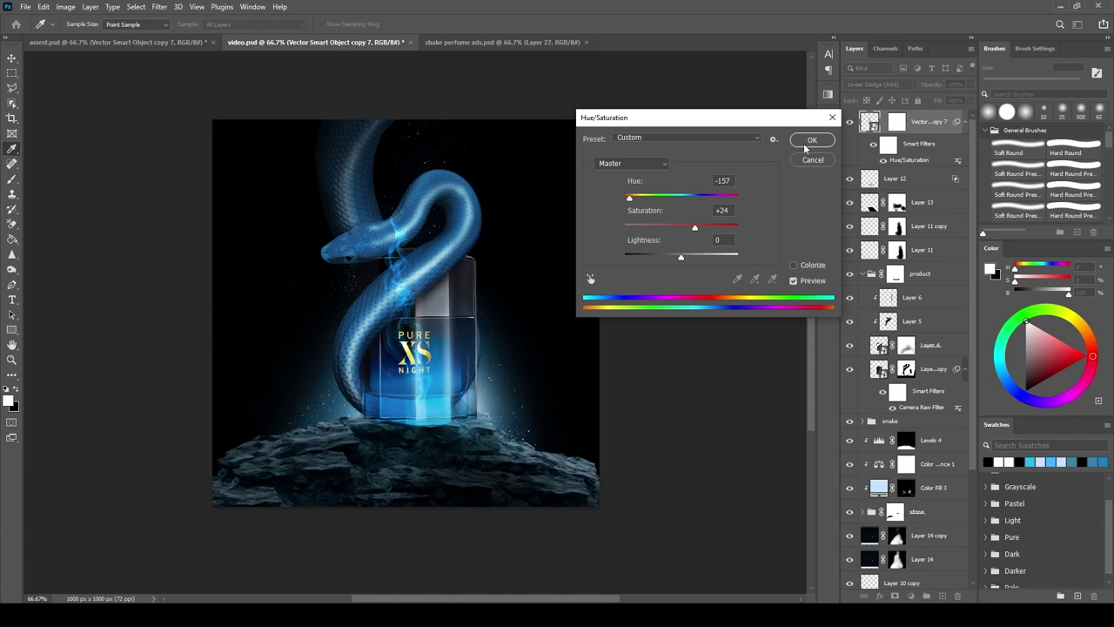
click(802, 144)
Resize the blue streak and send it behind the stone group.
key(ctrl+t)
drag(503, 391, 471, 373)
key(Return)
key(ctrl+bracketleft)
key(ctrl+bracketleft)
key(ctrl+bracketleft)
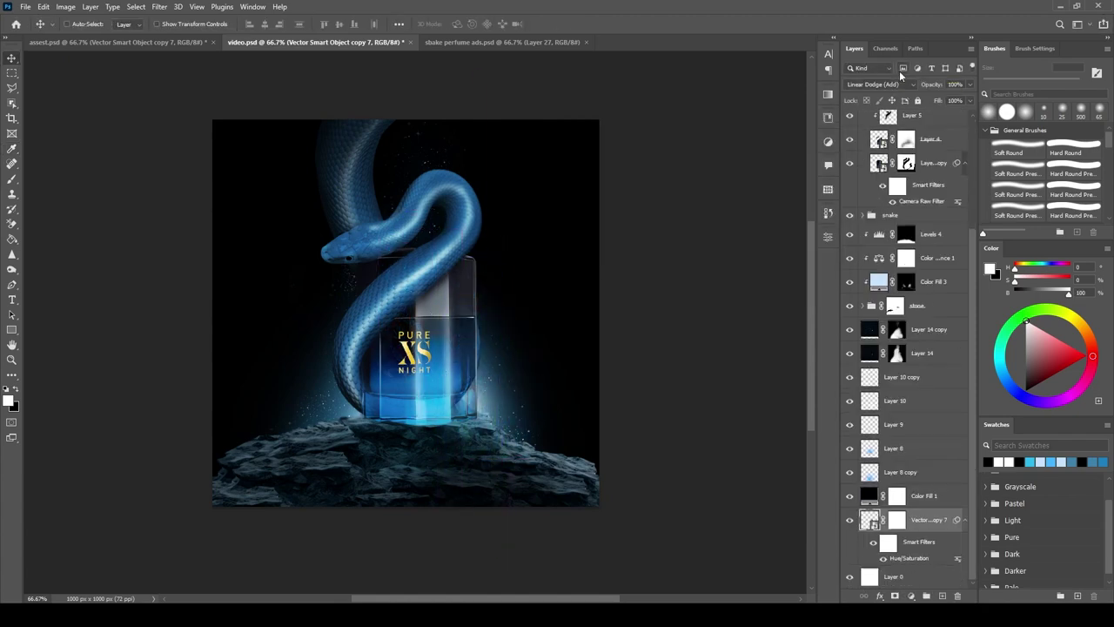
key(ctrl+bracketleft)
key(ctrl+bracketleft)
key(ctrl+bracketleft)
Duplicate the blue streak, rotate the copy leftward, and select the product group.
key(ctrl+j)
key(ctrl+t)
mouse_move(510, 441)
mouse_down()
mouse_move(374, 492)
mouse_move(396, 395)
mouse_up()
key(Return)
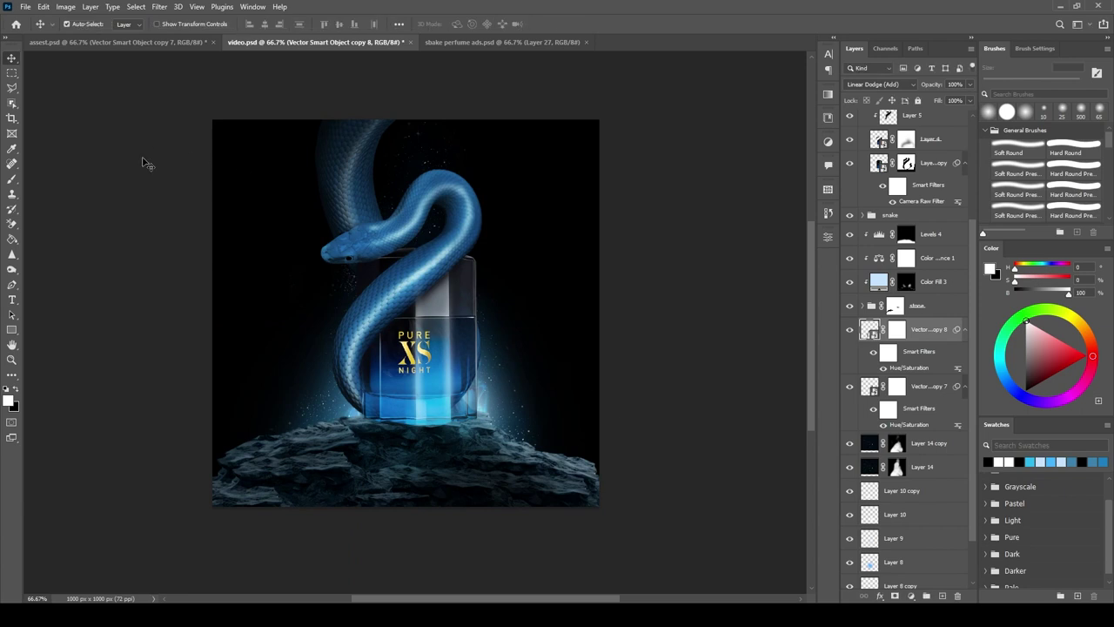
click(923, 139)
scroll(913, 217, up, 3)
click(920, 216)
Add a clipped Brightness/Contrast layer with inverted mask and paint highlights on the bottle edges.
click(911, 595)
click(948, 430)
click(742, 429)
key(ctrl+i)
click(827, 237)
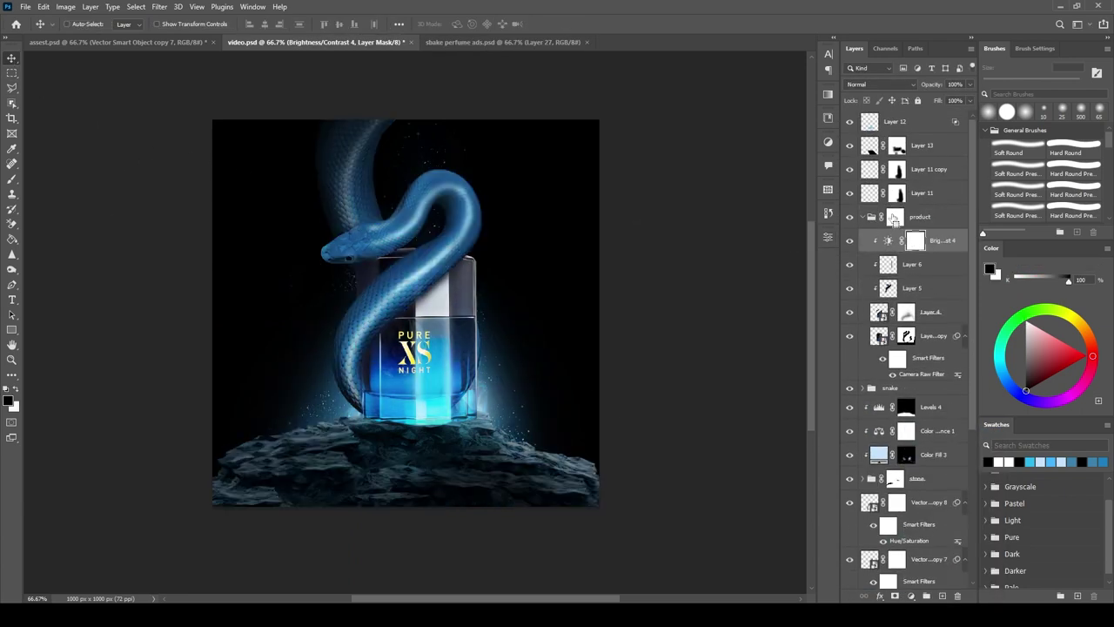
key(b)
key(x)
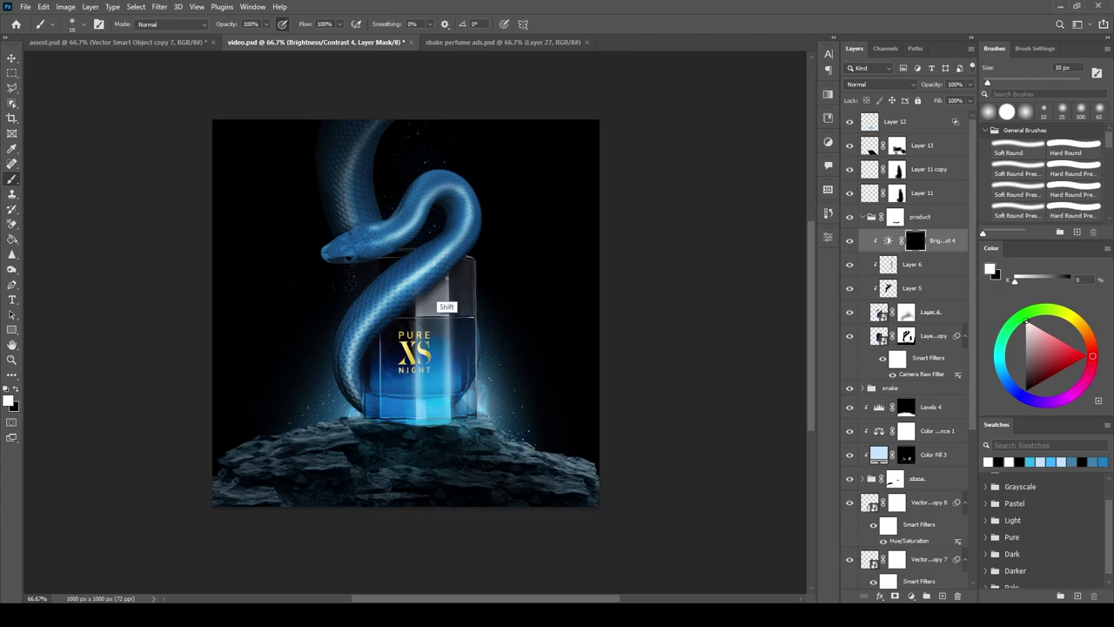
drag(417, 302, 416, 422)
key(x)
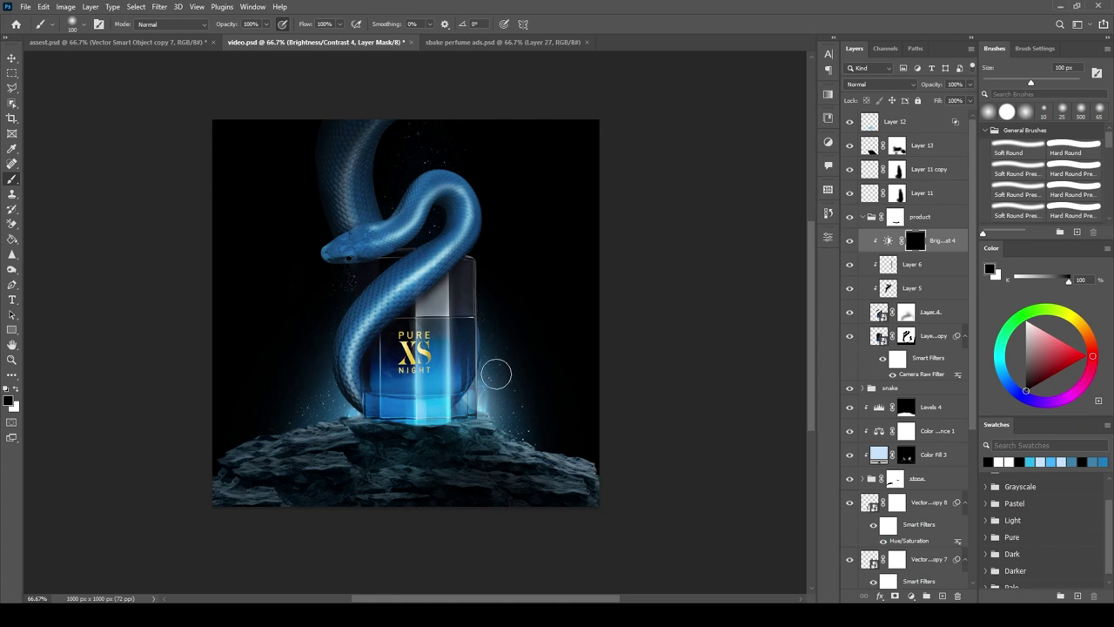
key(x)
drag(483, 376, 487, 421)
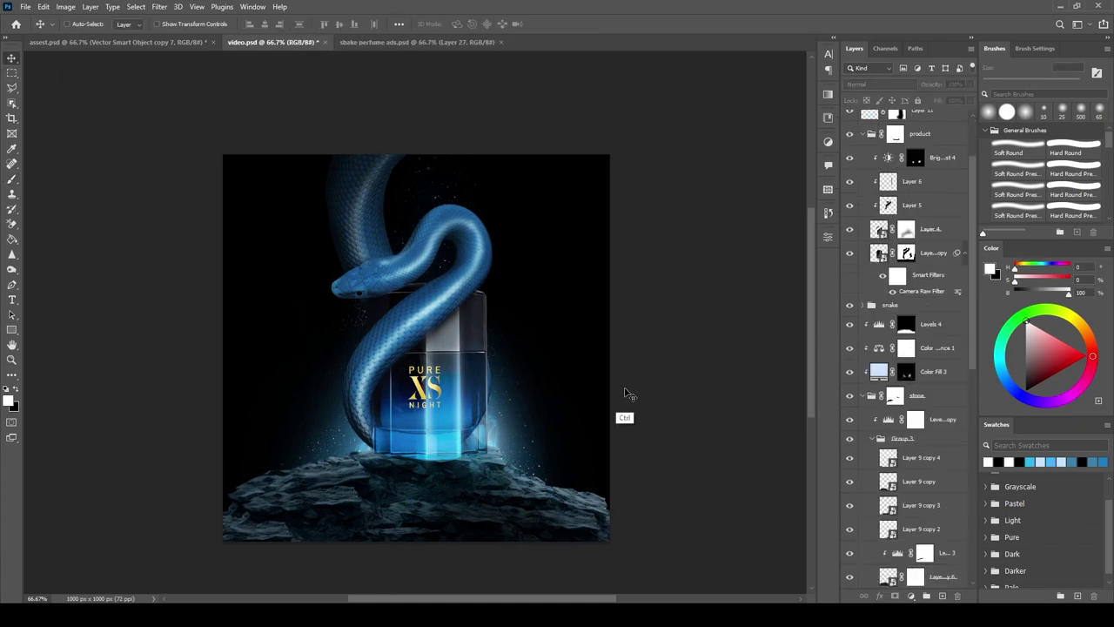
On a new layer, paint a white dot on the snake's eye and shrink it to about 26%.
click(943, 595)
key(b)
click(353, 266)
key(ctrl+t)
key(ctrl+plus)
key(ctrl+plus)
key(ctrl+plus)
drag(294, 289, 416, 390)
mouse_move(331, 269)
mouse_down()
mouse_move(278, 231)
mouse_move(241, 222)
mouse_up()
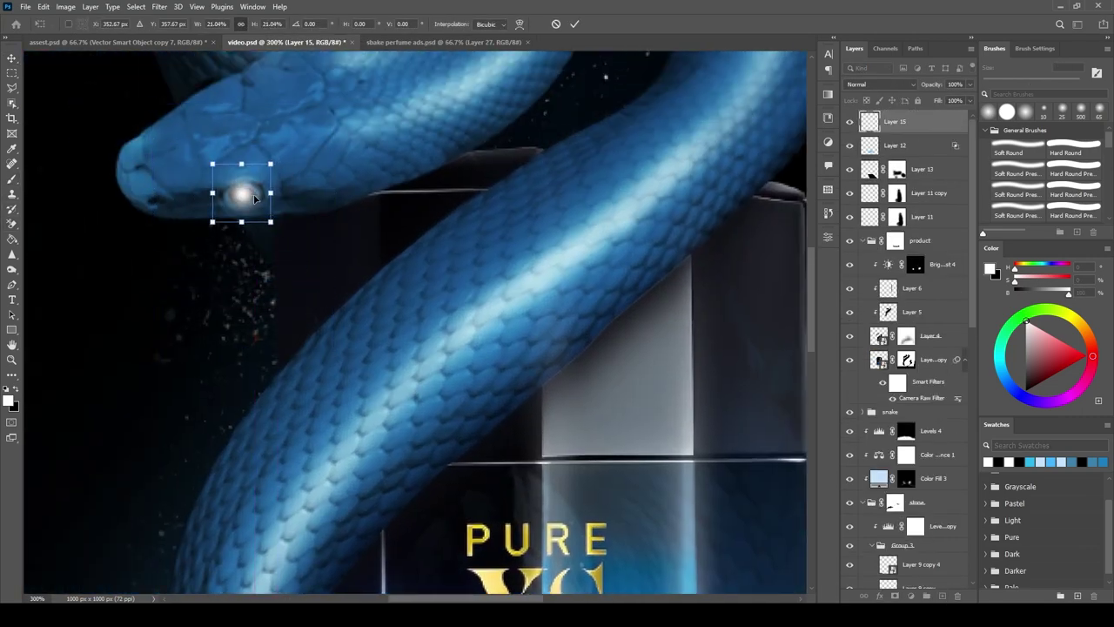
key(Return)
Duplicate the eye glow at 44% opacity and enlarge the copy to about 130%.
key(ctrl+j)
key(4)
key(4)
key(ctrl+r)
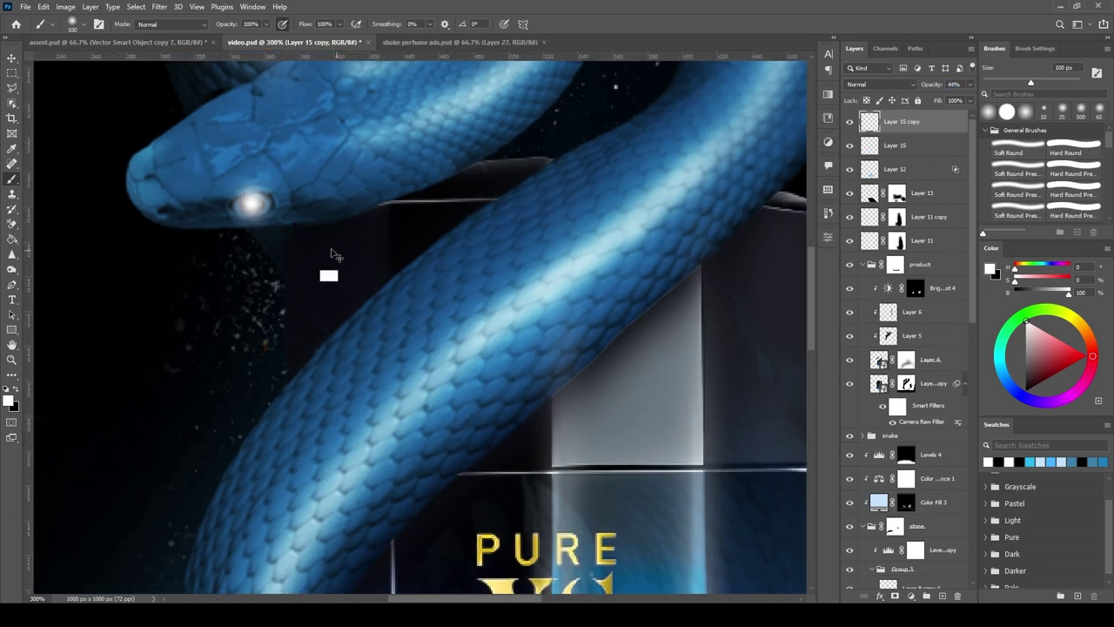
key(ctrl+t)
drag(261, 183, 256, 175)
key(Return)
key(ctrl+0)
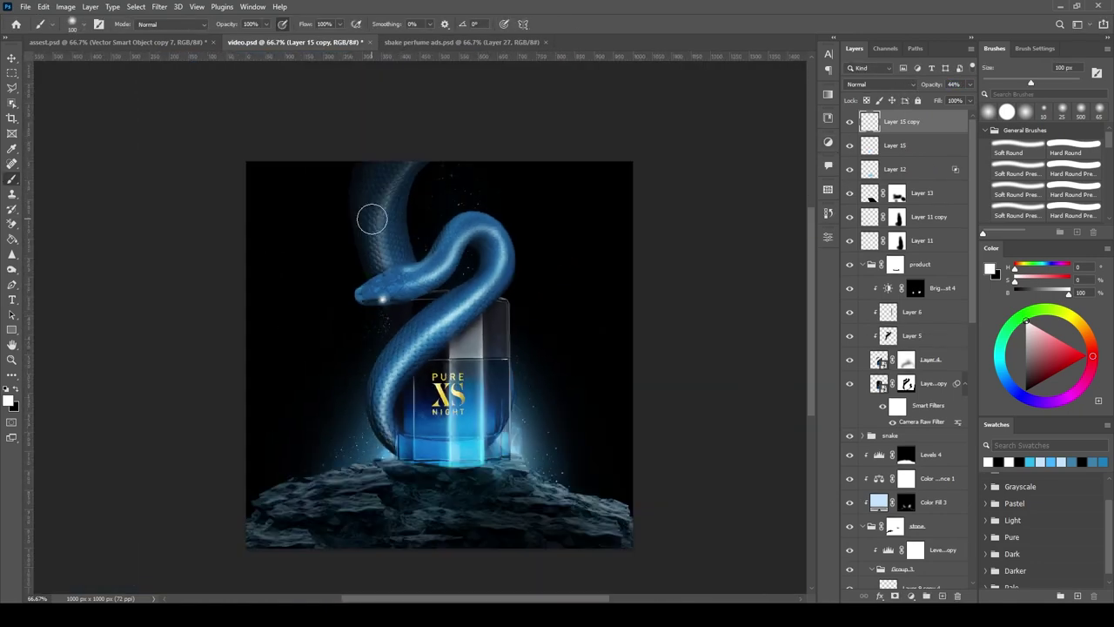
key(v)
click(633, 431)
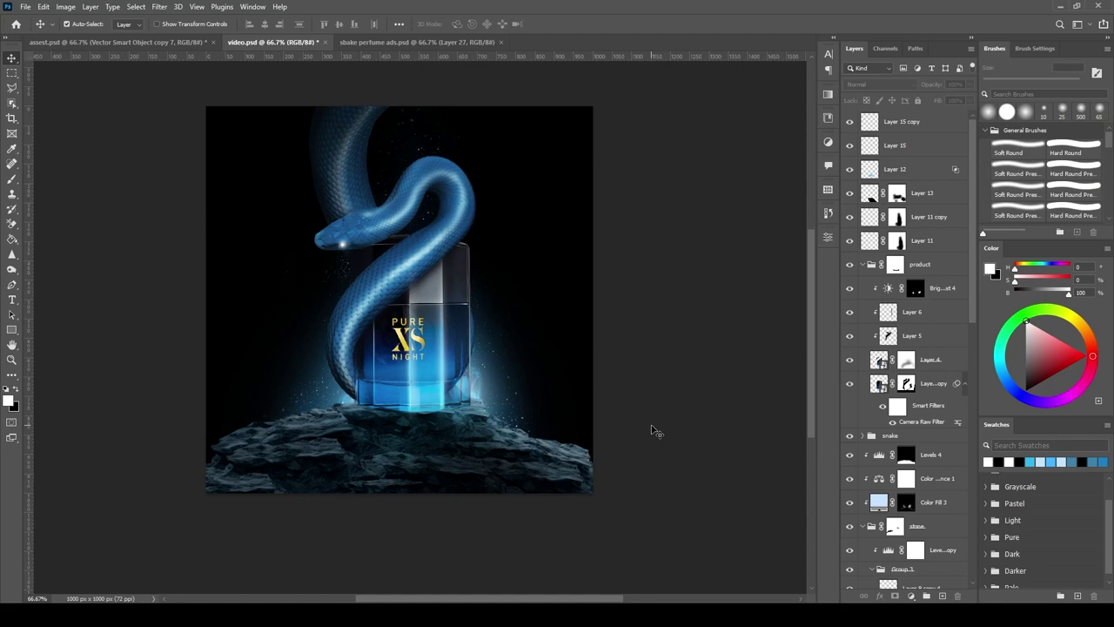
Shift Color Balance 1's midtones toward blue, to +36.
scroll(905, 365, down, 5)
double_click(879, 323)
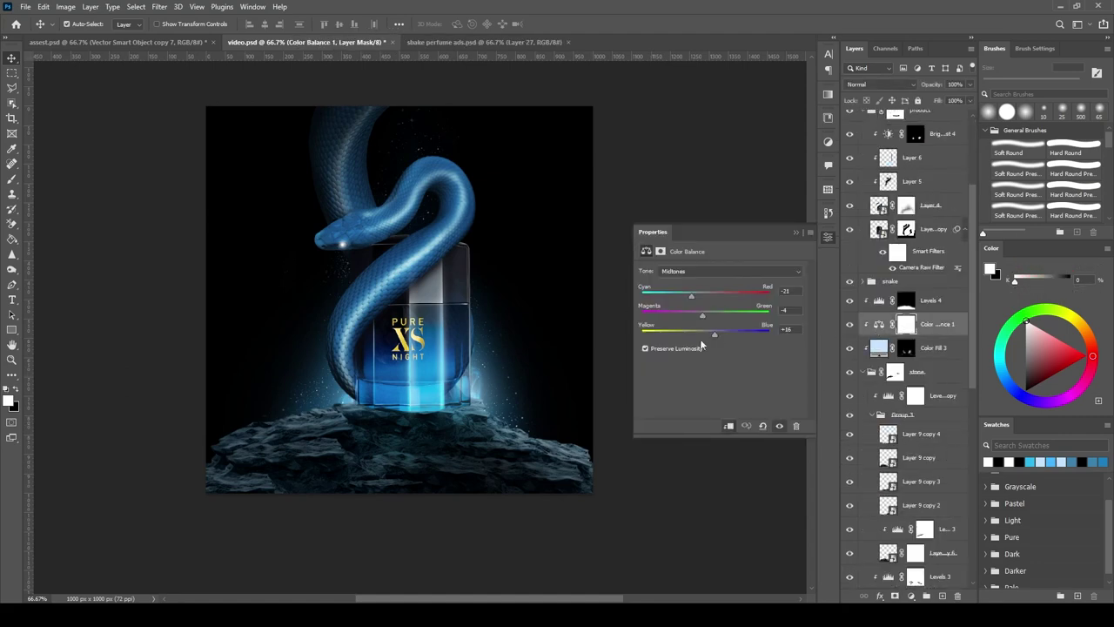
drag(722, 333, 729, 333)
click(788, 238)
Make Layer 16 a blurred Lighter Color smart object with inverted mask, then hide it.
scroll(905, 261, up, 4)
right_click(896, 121)
click(940, 217)
click(159, 6)
click(332, 198)
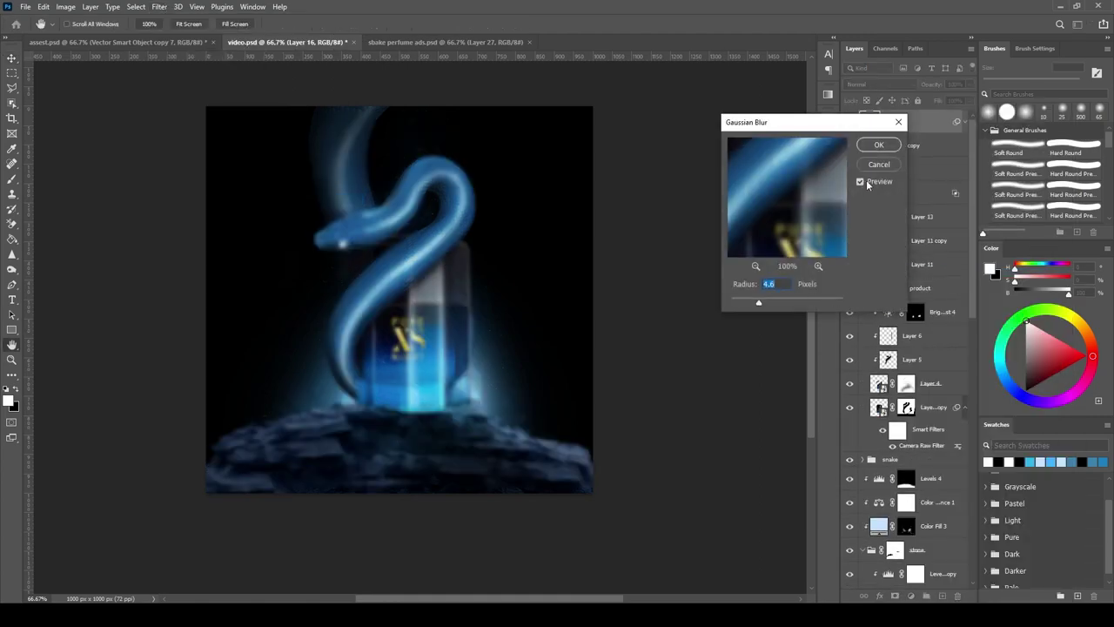
click(873, 147)
click(879, 84)
click(878, 215)
key(ctrl+i)
key(b)
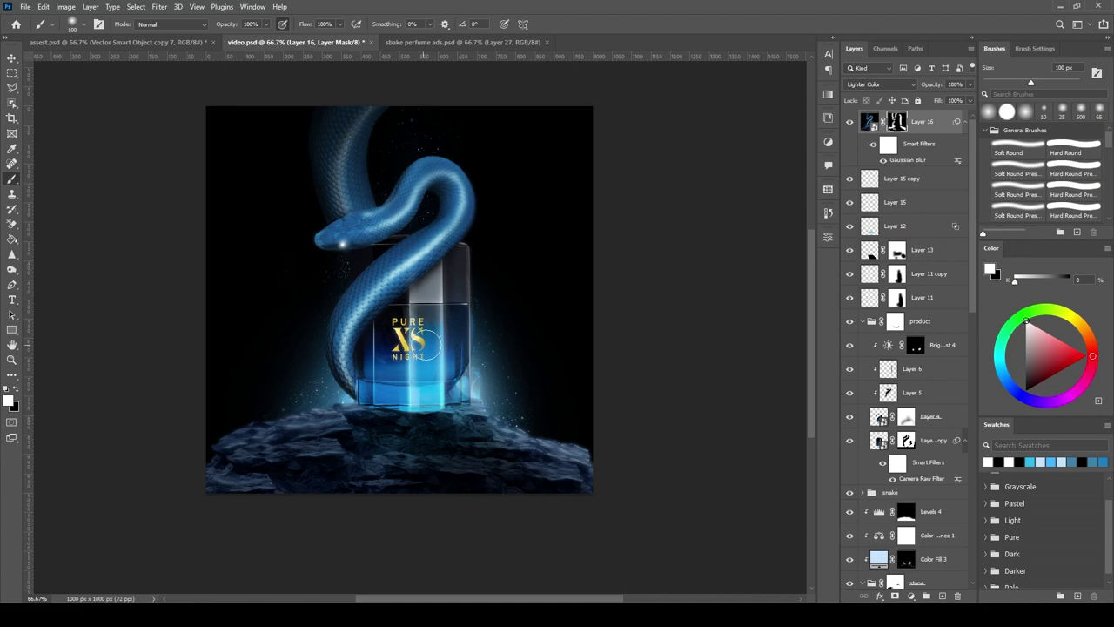
click(850, 123)
Stamp a merged copy of all visible layers on top.
key(v)
click(895, 178)
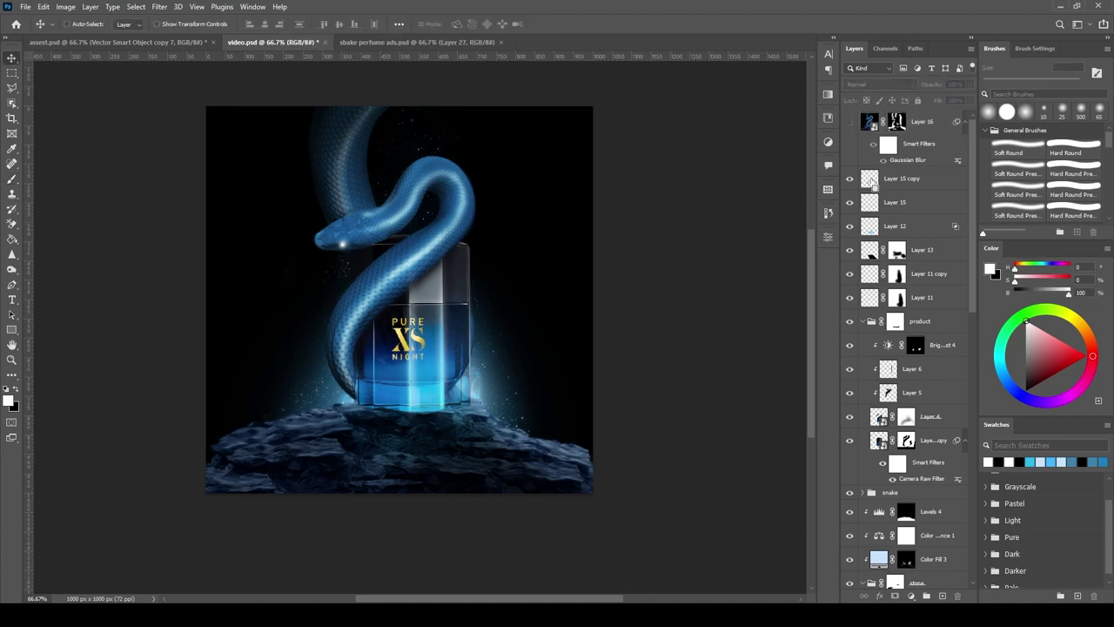
key(ctrl+alt+shift+e)
key(Escape)
Convert merged Layer 17 to a smart object and open the Camera Raw Filter.
right_click(896, 180)
click(957, 274)
click(159, 6)
click(183, 95)
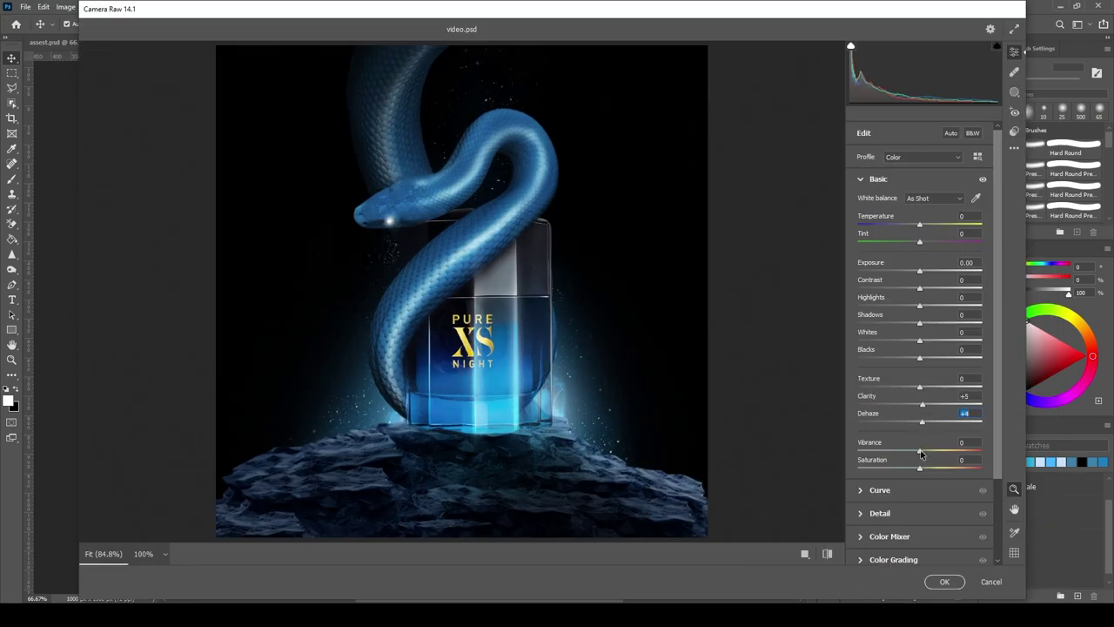